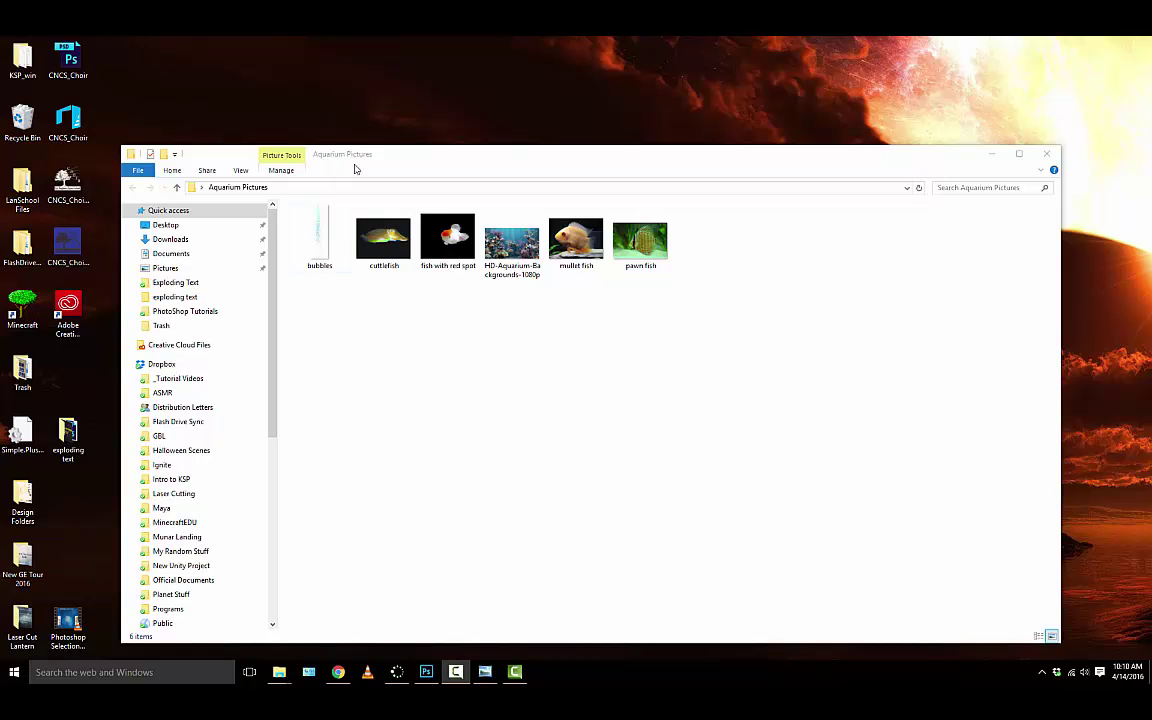
Step: Open the cuttlefish picture from File Explorer in Adobe Photoshop CC 2015
right_click(380, 220)
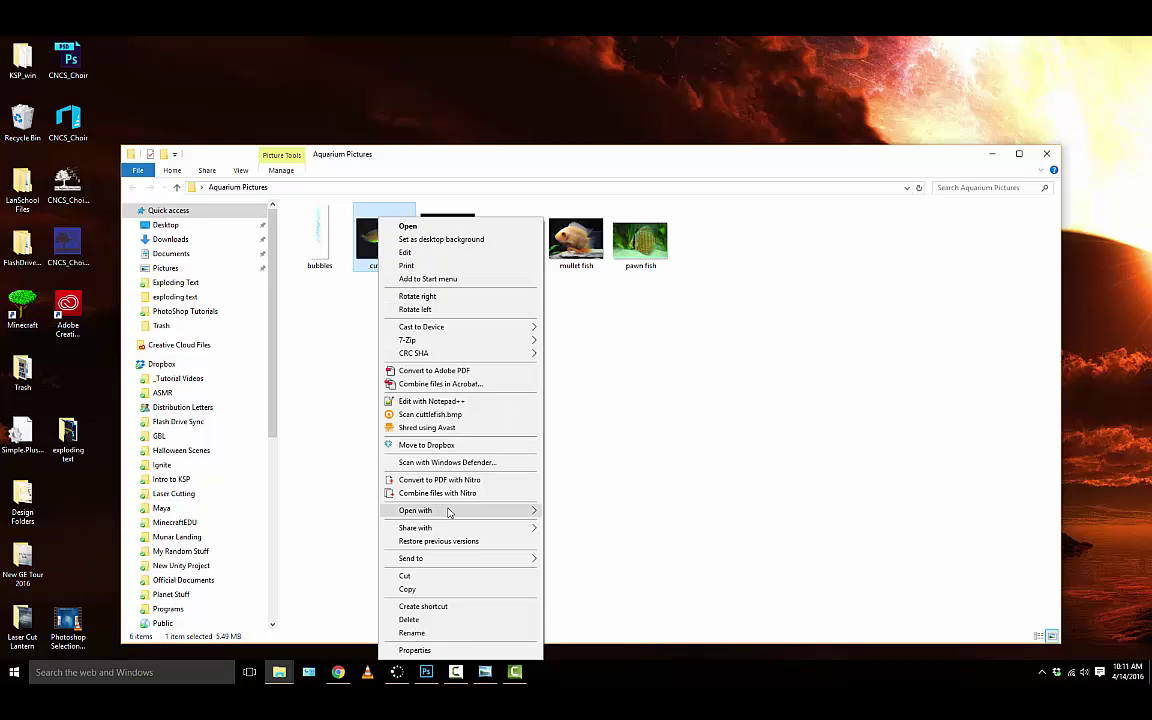
mouse_move(520, 514)
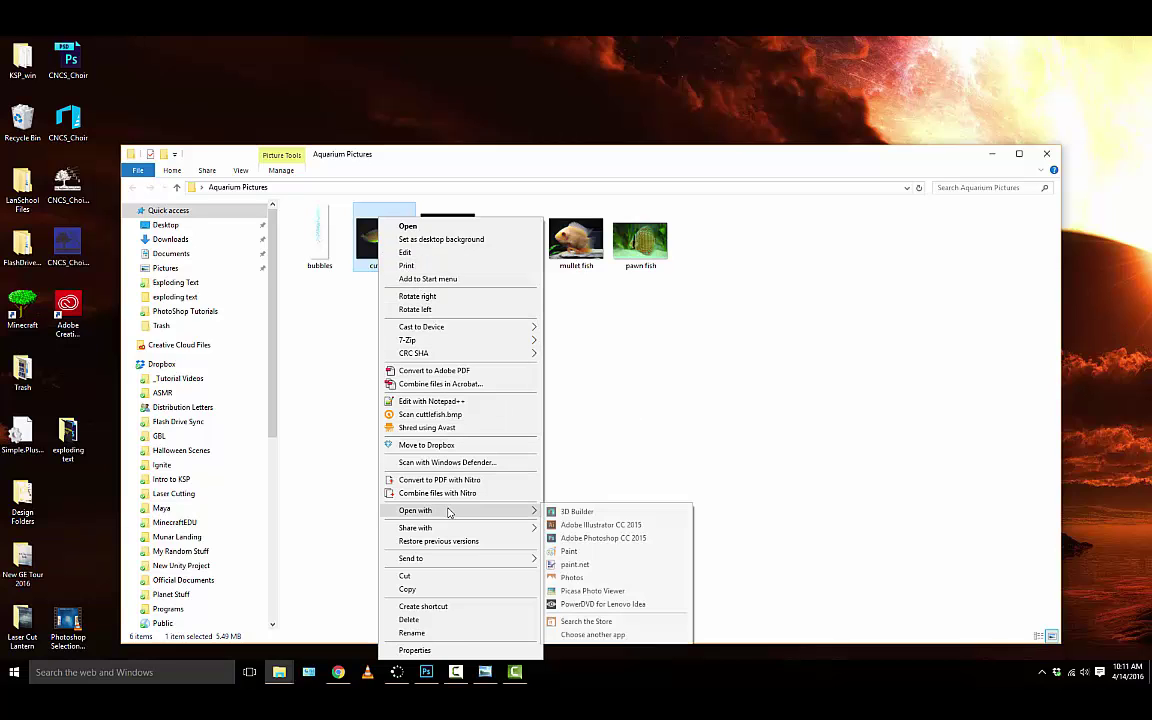
click(581, 538)
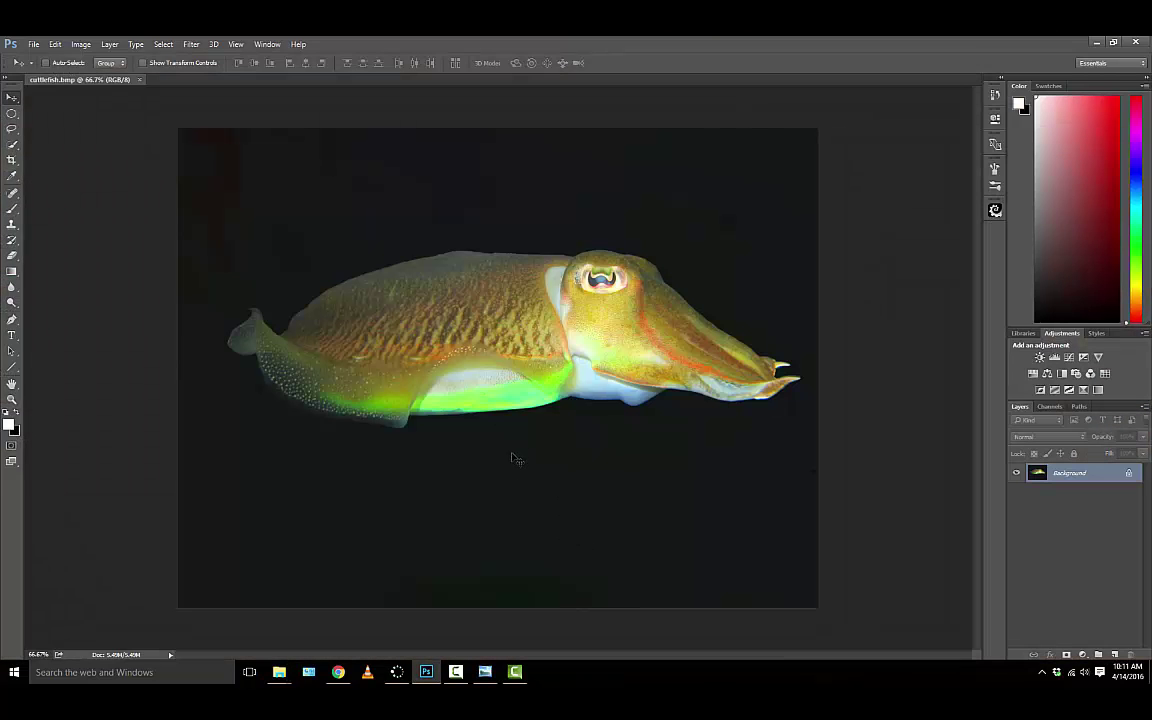
Step: Open HD-Aquarium-Backgrounds-1080p from the Aquarium Pictures folder in Photoshop too
mouse_move(279, 672)
click(305, 638)
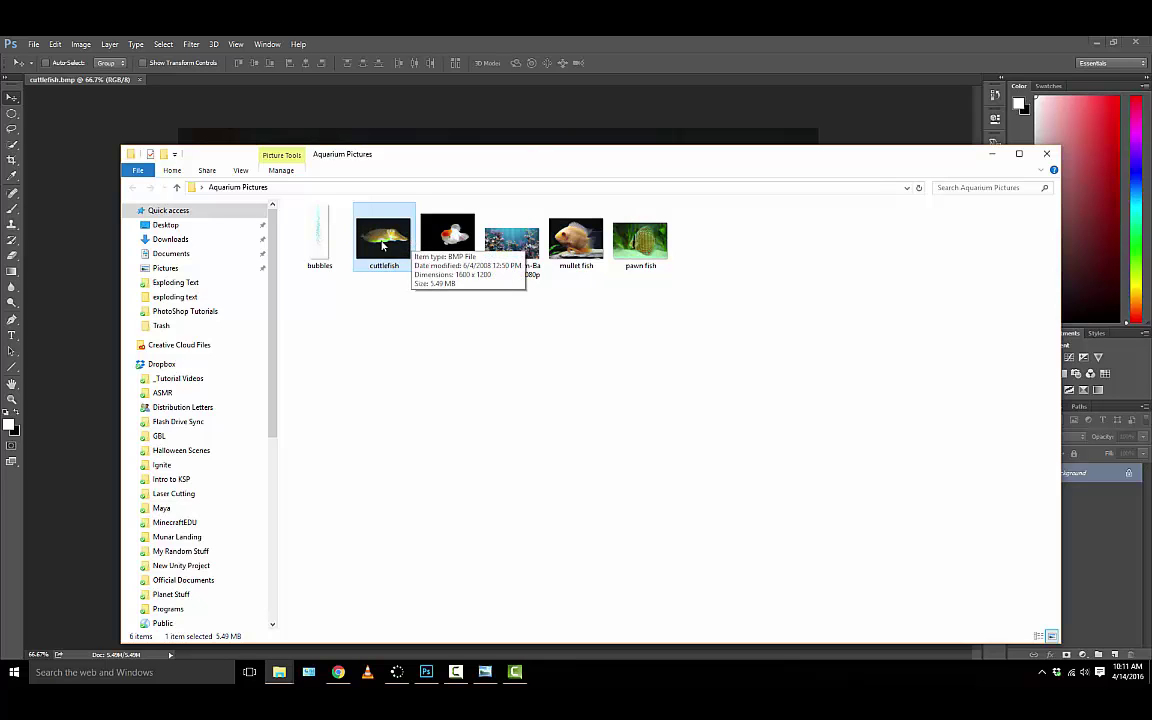
right_click(519, 245)
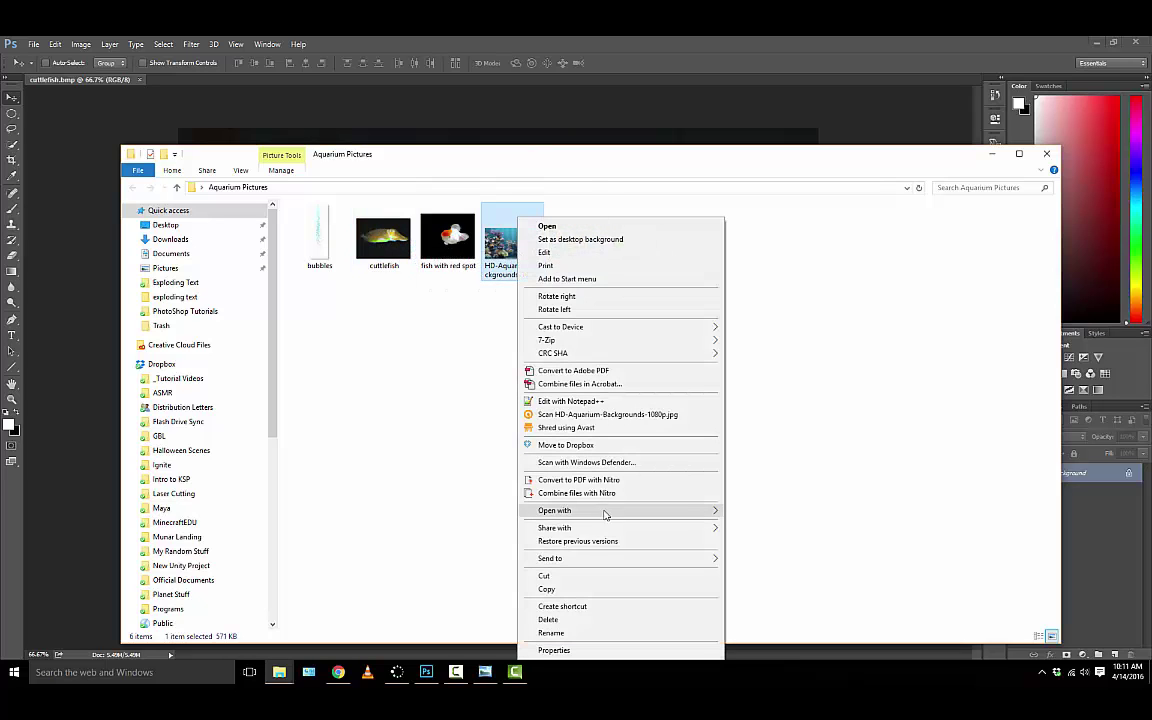
mouse_move(625, 511)
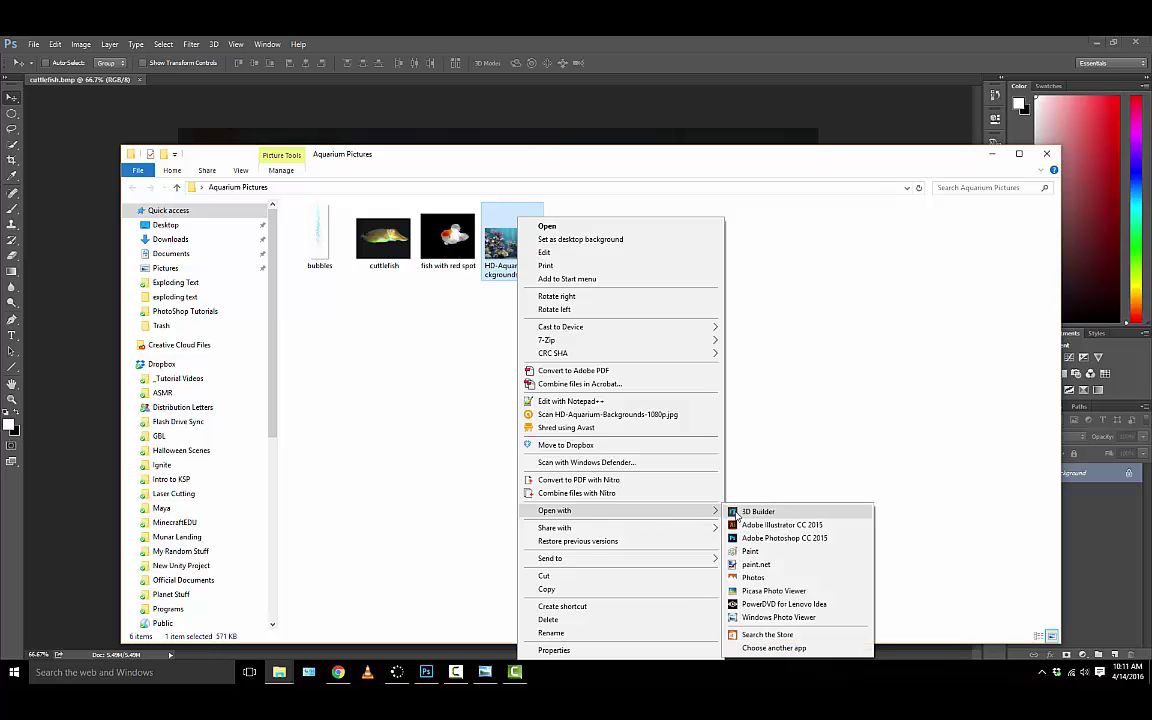
click(742, 538)
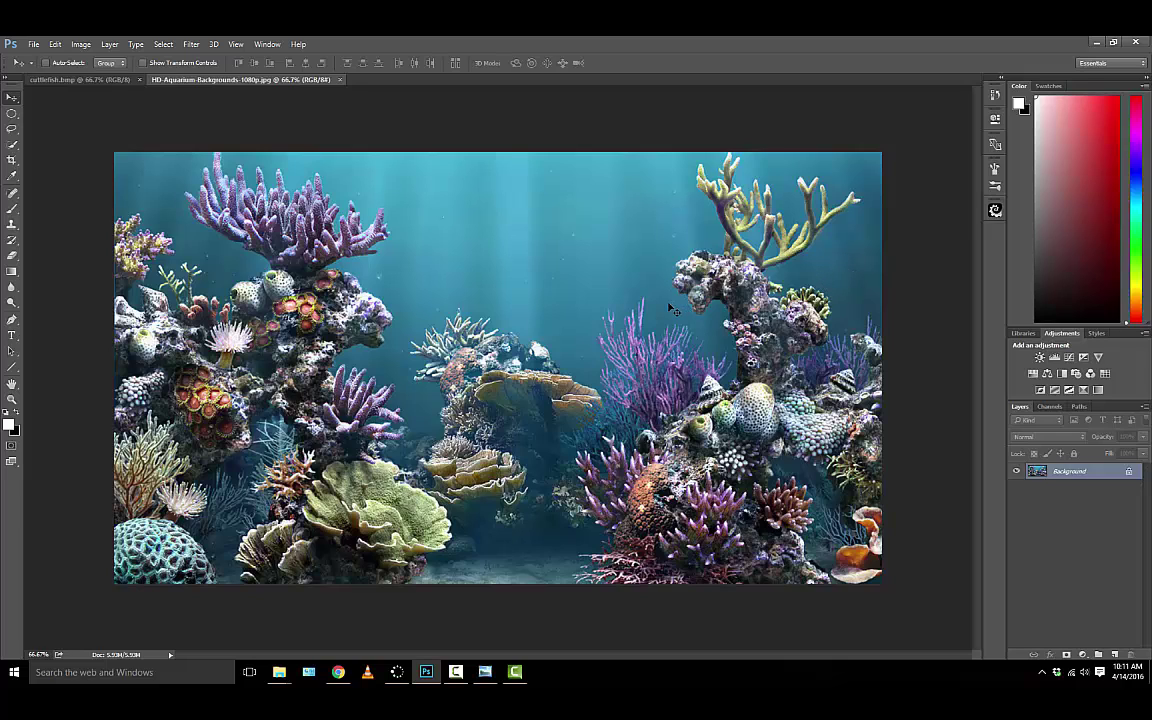
Step: Switch back to the cuttlefish.bmp document with Ctrl+Tab
key(ctrl+Tab)
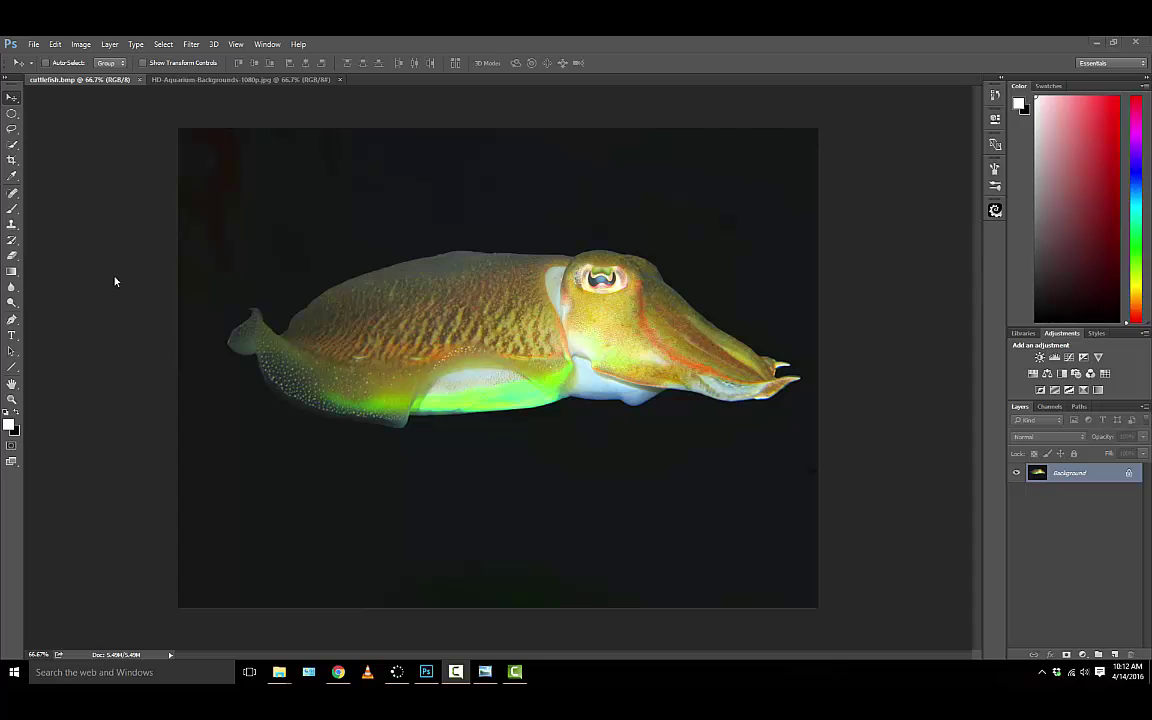
Step: Select the dark background with the Magic Wand, ending at Tolerance 15
click(12, 146)
click(50, 154)
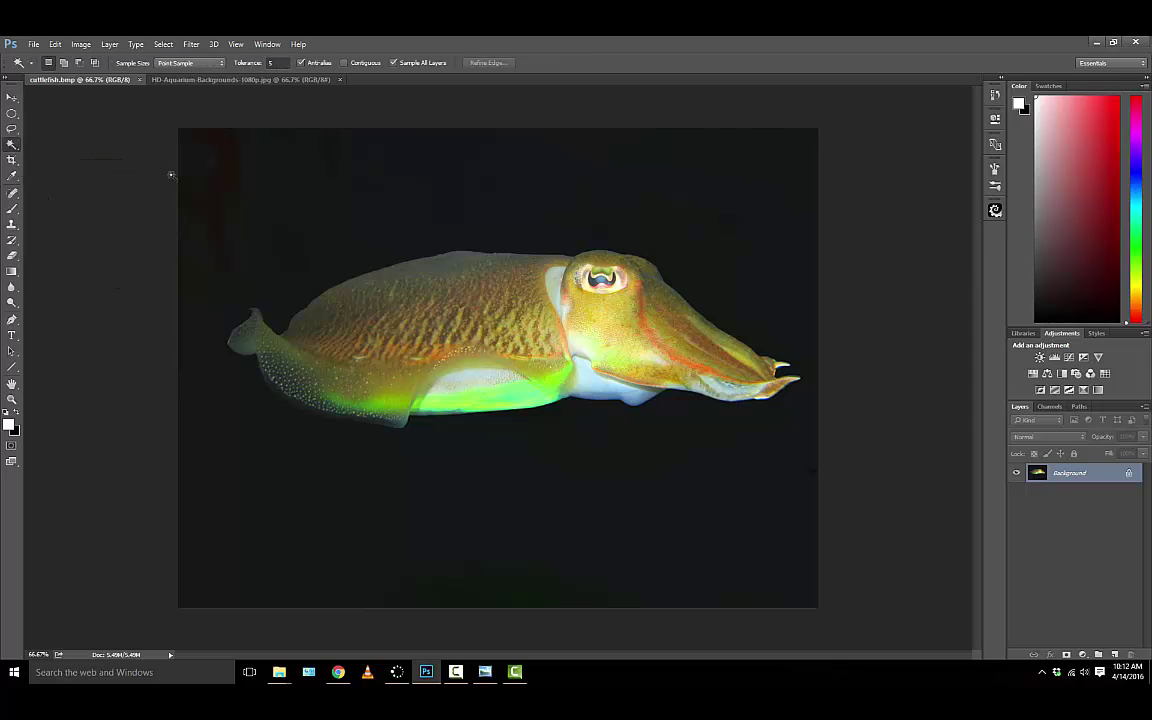
click(240, 178)
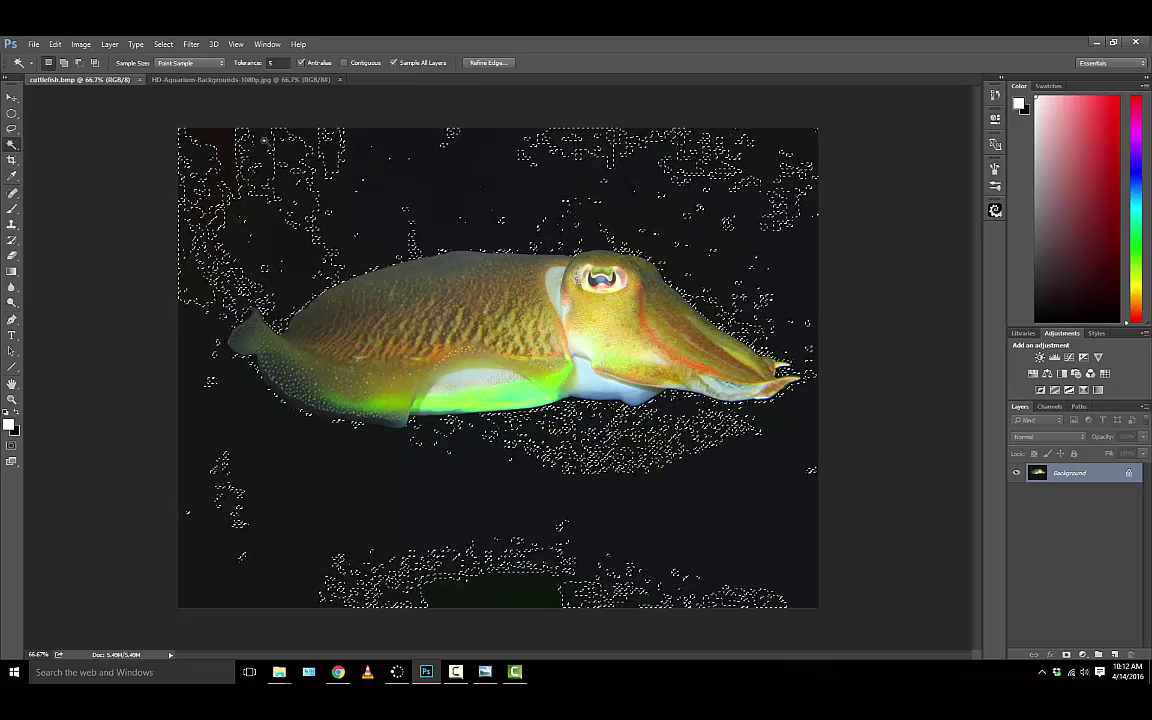
click(276, 63)
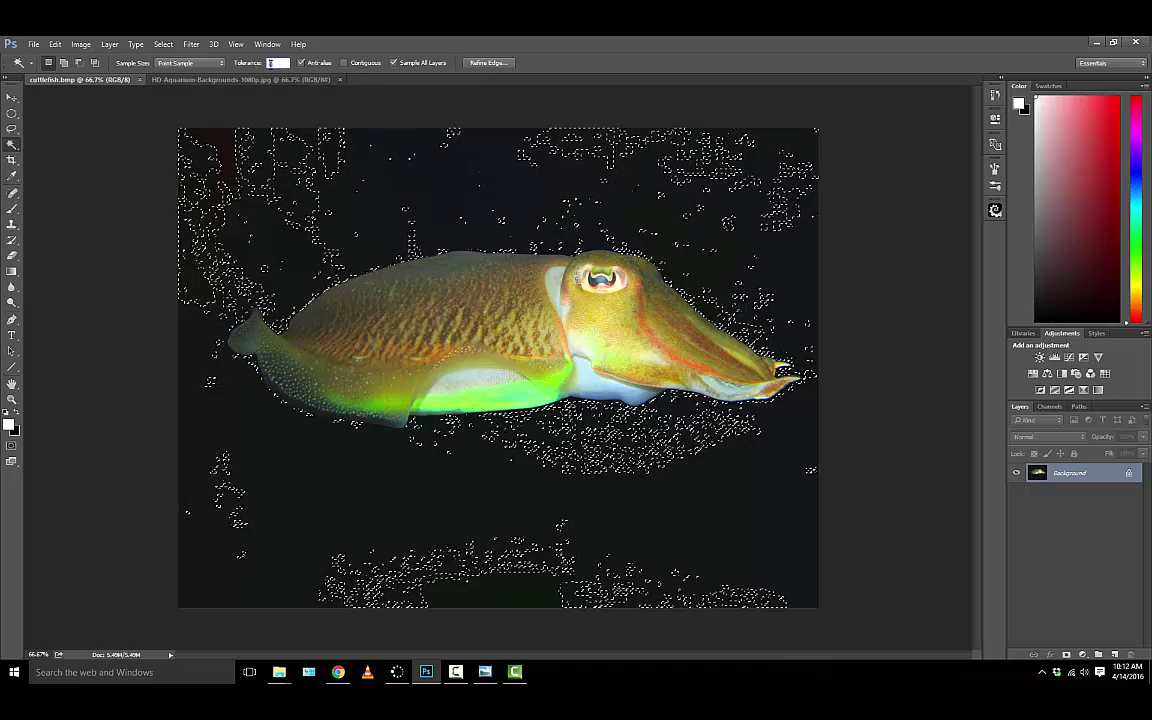
text(10)
click(381, 194)
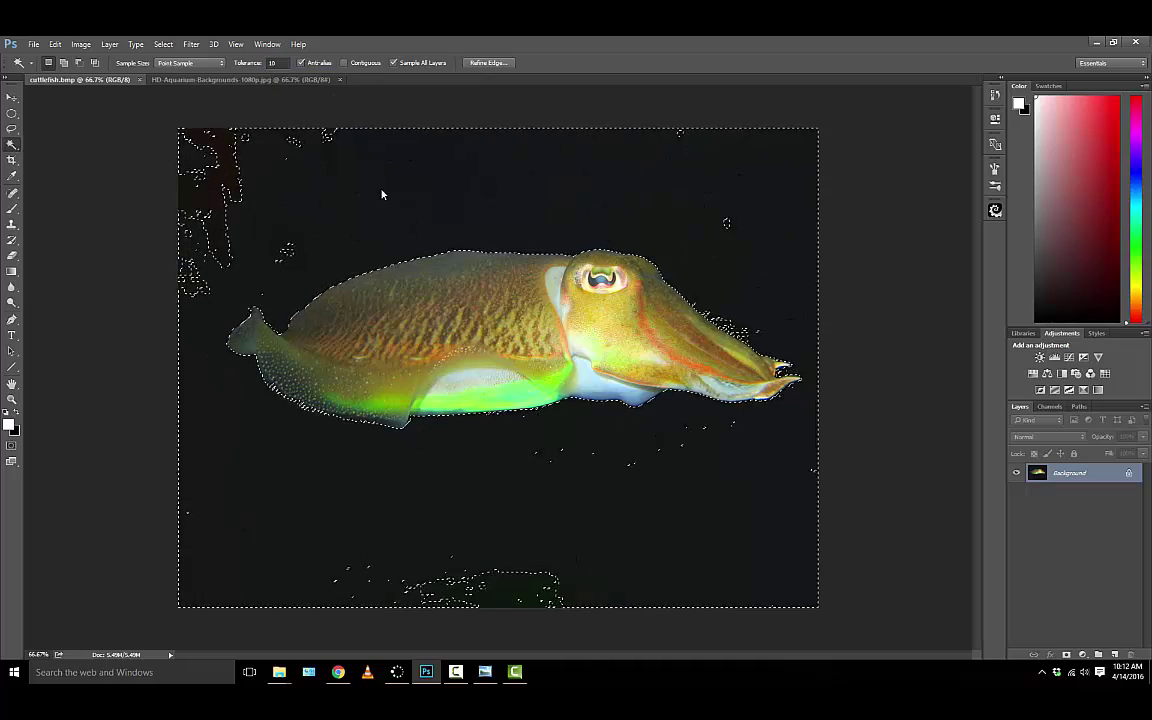
click(276, 63)
text(15)
click(386, 189)
click(386, 189)
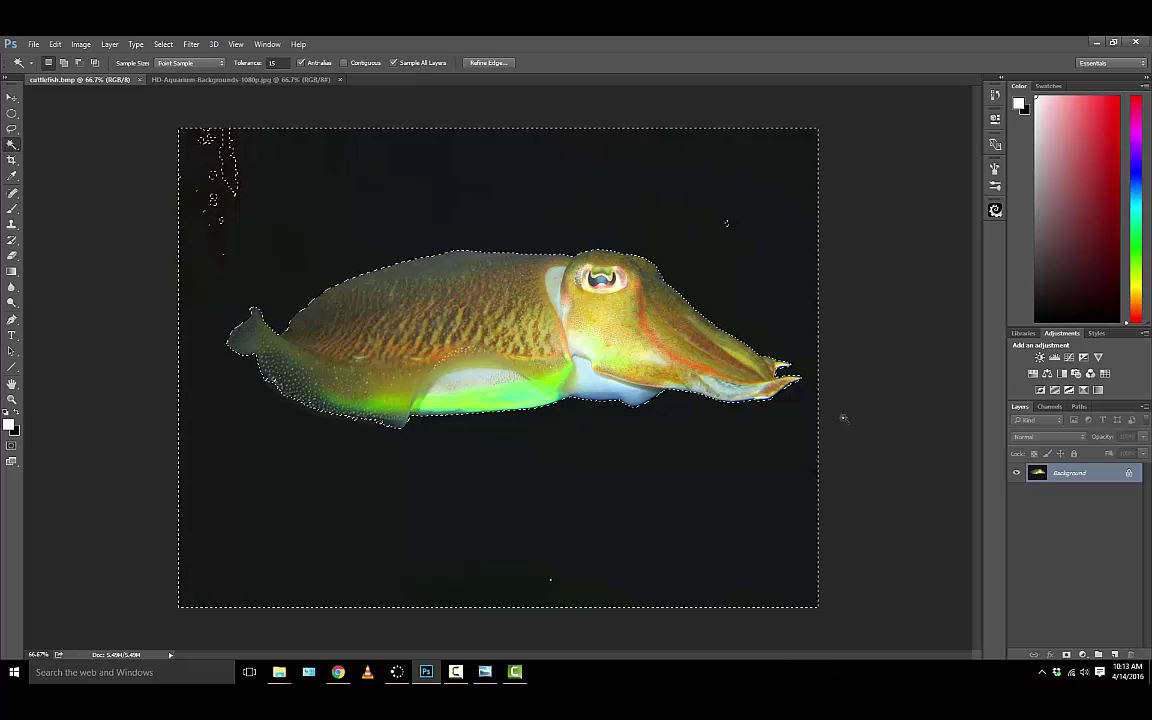
Step: Invert the selection with Select > Inverse so only the cuttlefish is selected
click(163, 44)
click(172, 92)
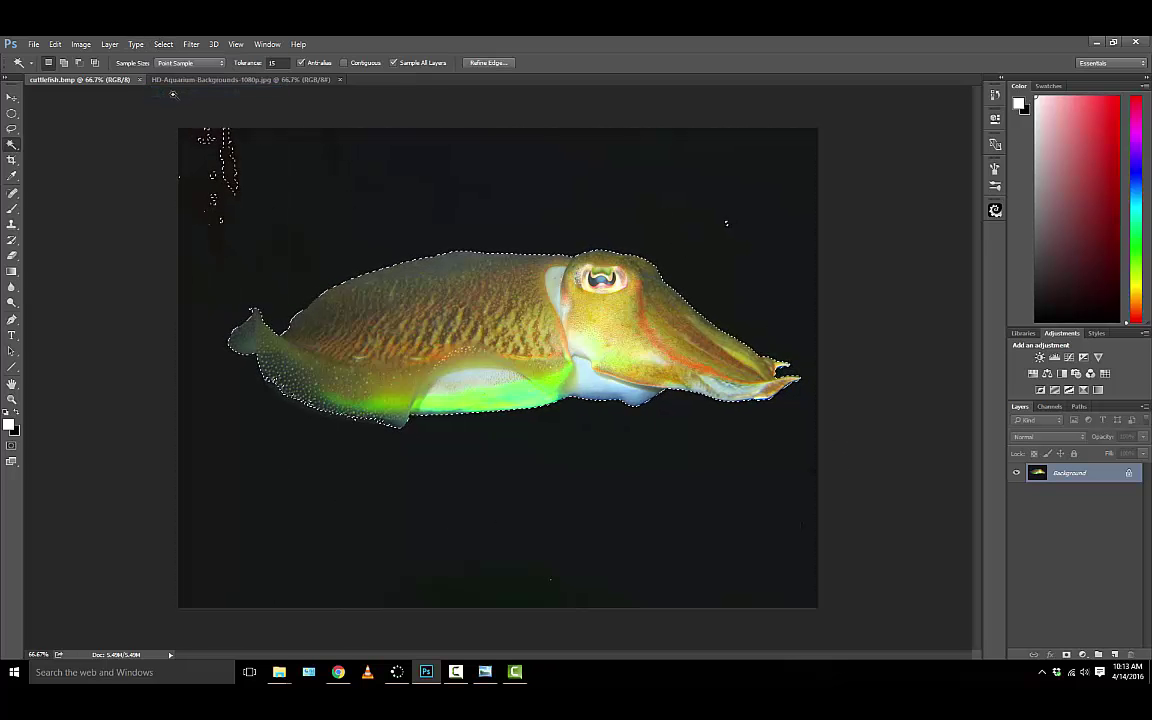
click(163, 44)
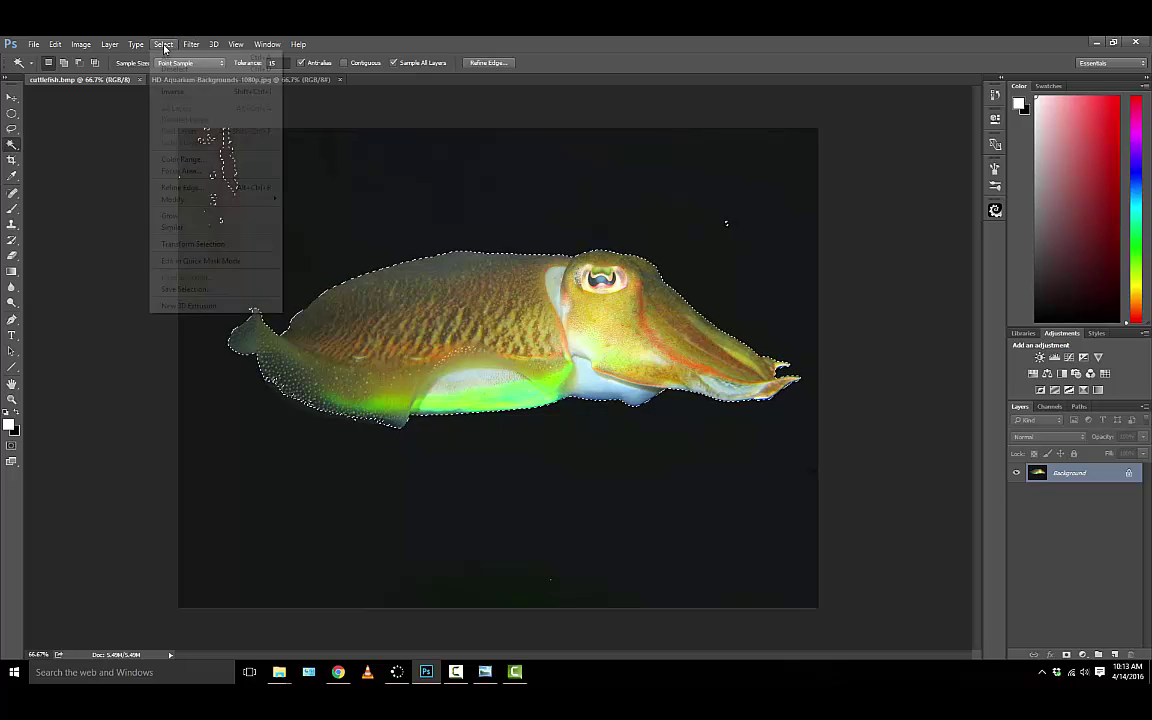
click(183, 92)
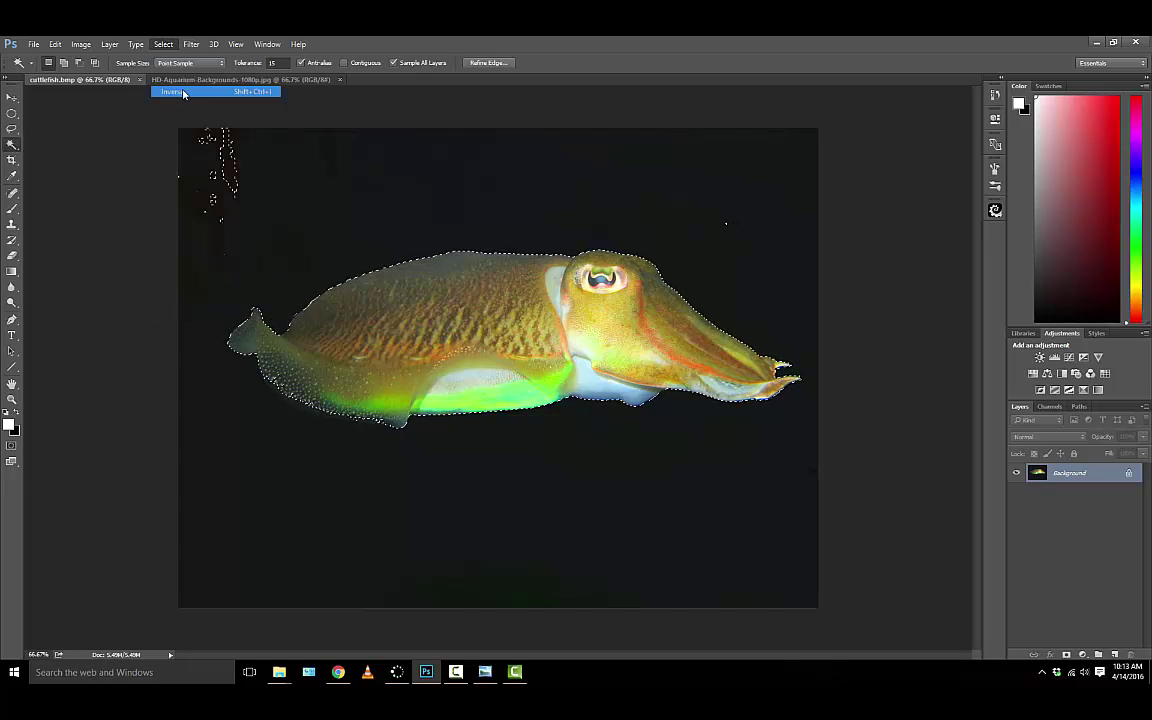
right_click(16, 146)
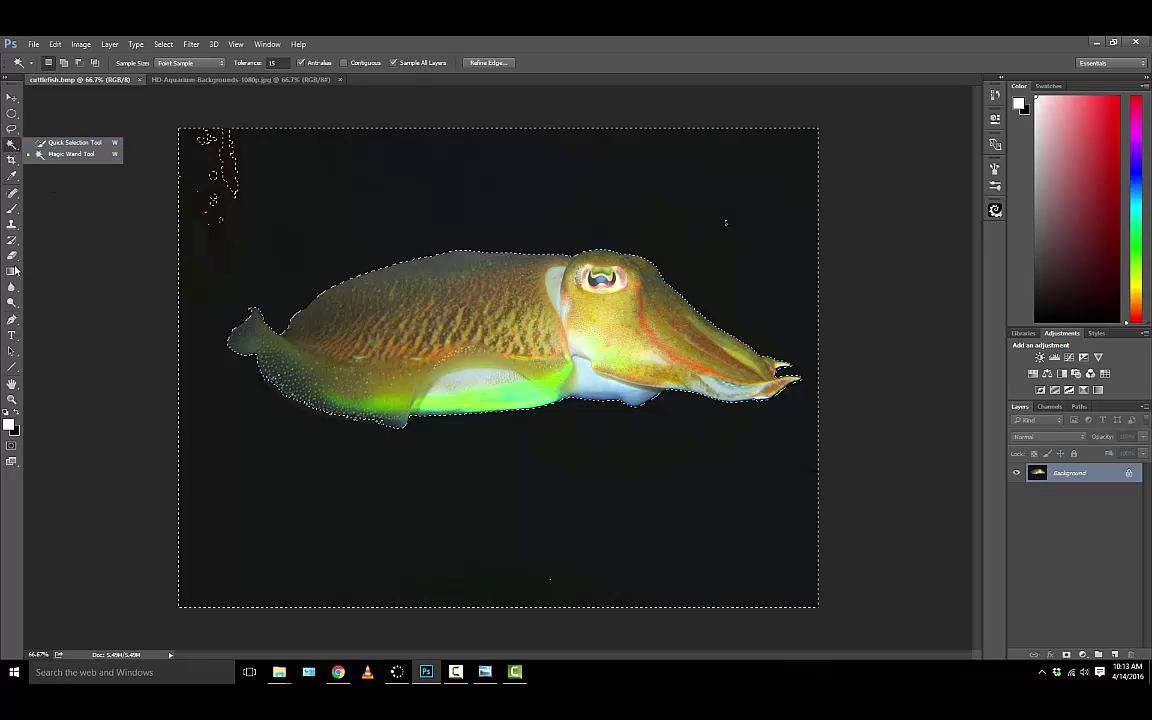
click(17, 115)
Step: Zoom to 200% on the mullet fish's lower fins and switch Quick Selection to subtract mode
right_click(17, 115)
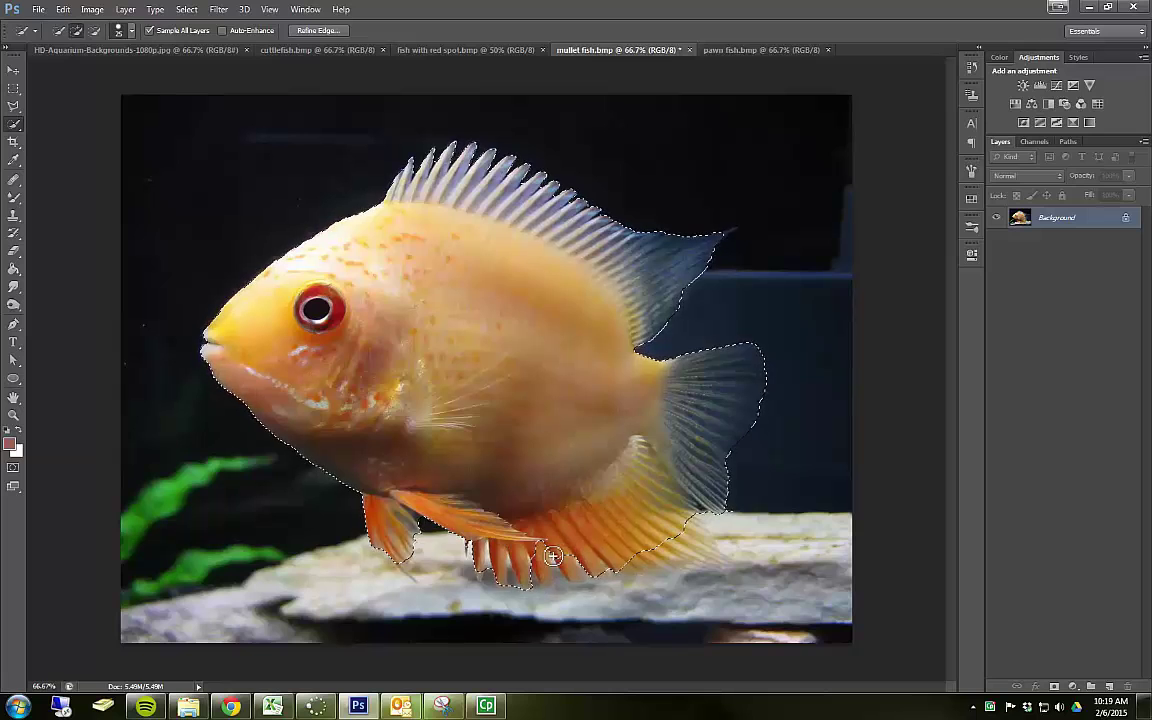
key(ctrl+plus)
key(ctrl+plus)
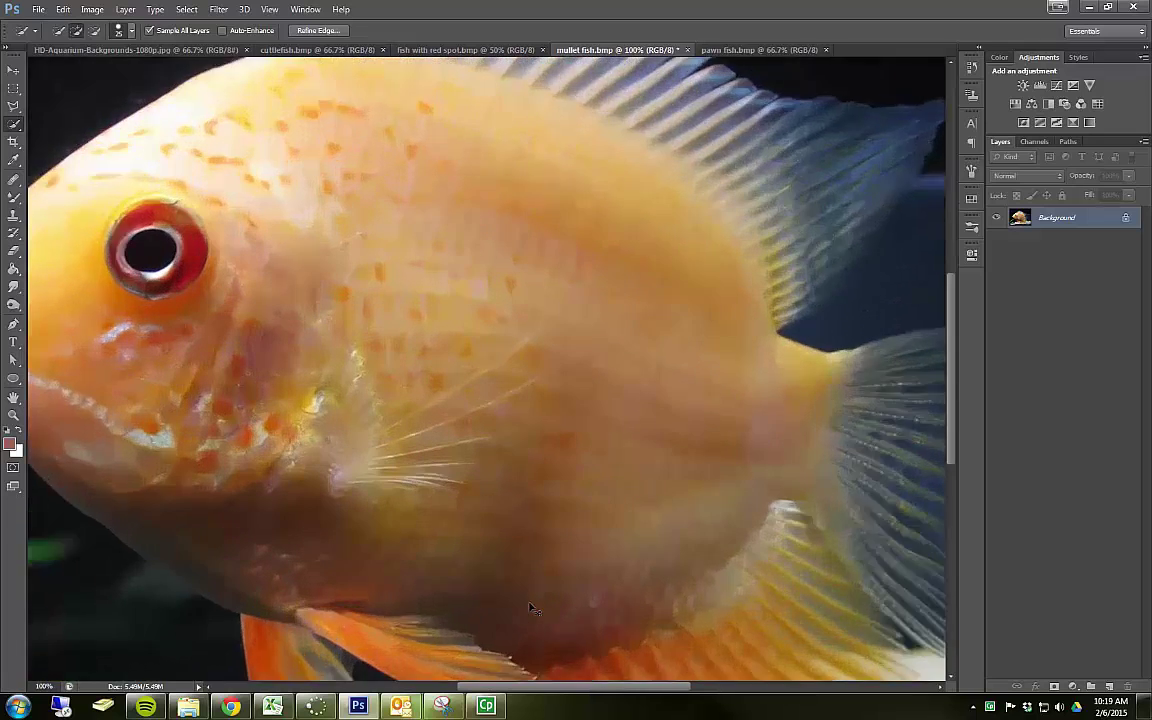
scroll(523, 571, down, 5)
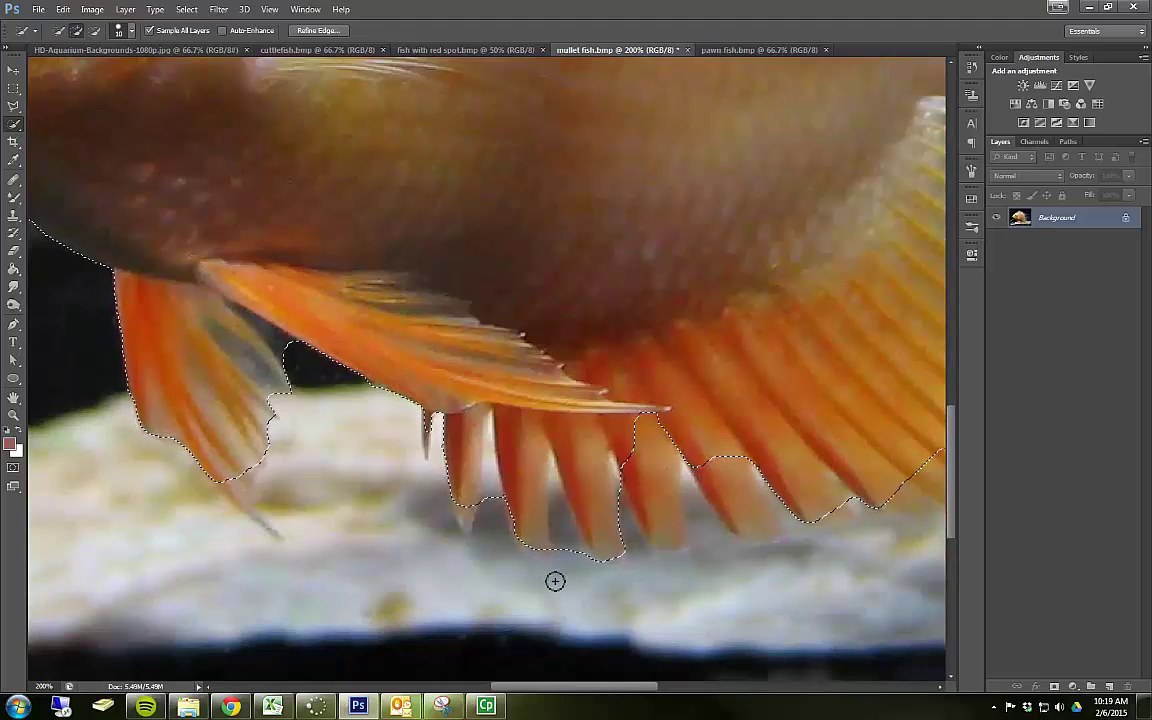
key(alt)
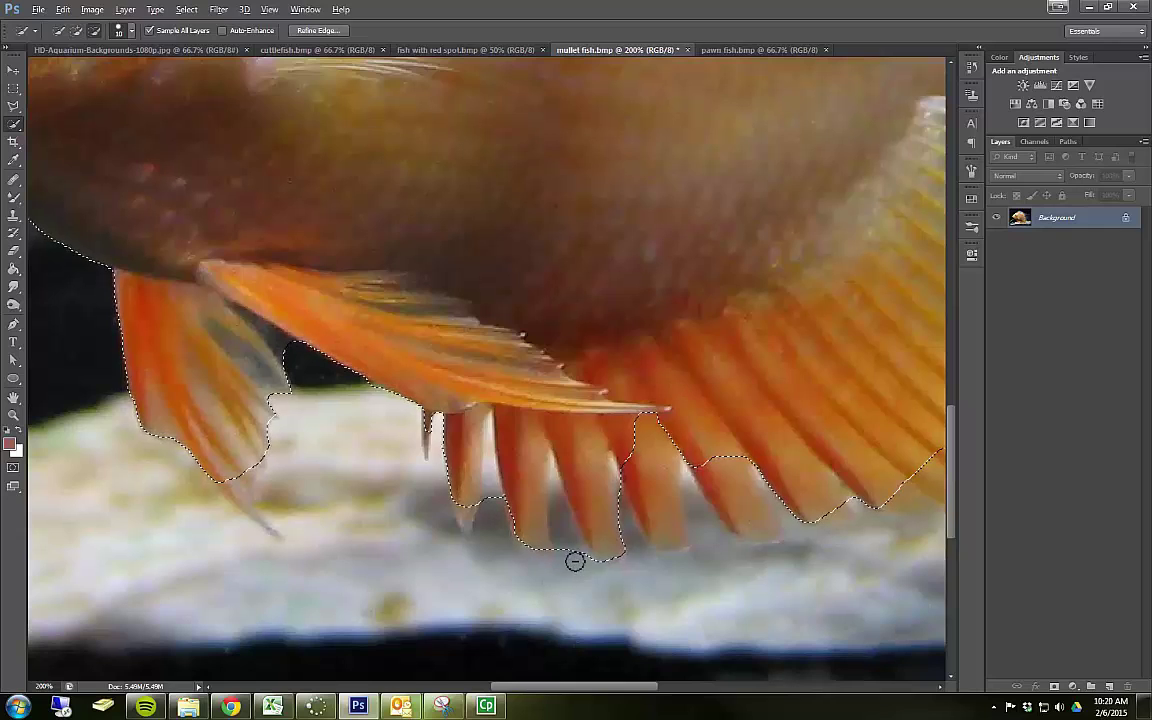
Step: Subtract the rock gap between the lower fin rays from the selection
mouse_move(559, 509)
mouse_down()
mouse_move(555, 478)
mouse_move(561, 552)
mouse_up()
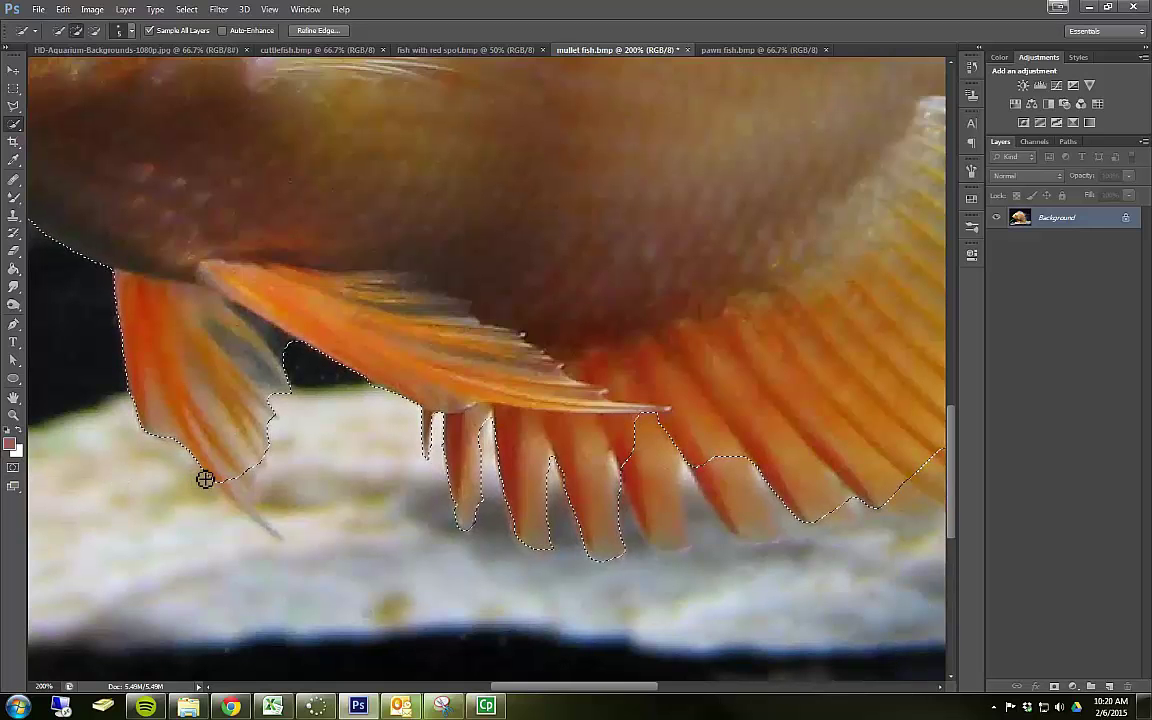
Step: In Quick Mask, erase the stray patch above the fish's head with a size-100 eraser, then recheck
key(q)
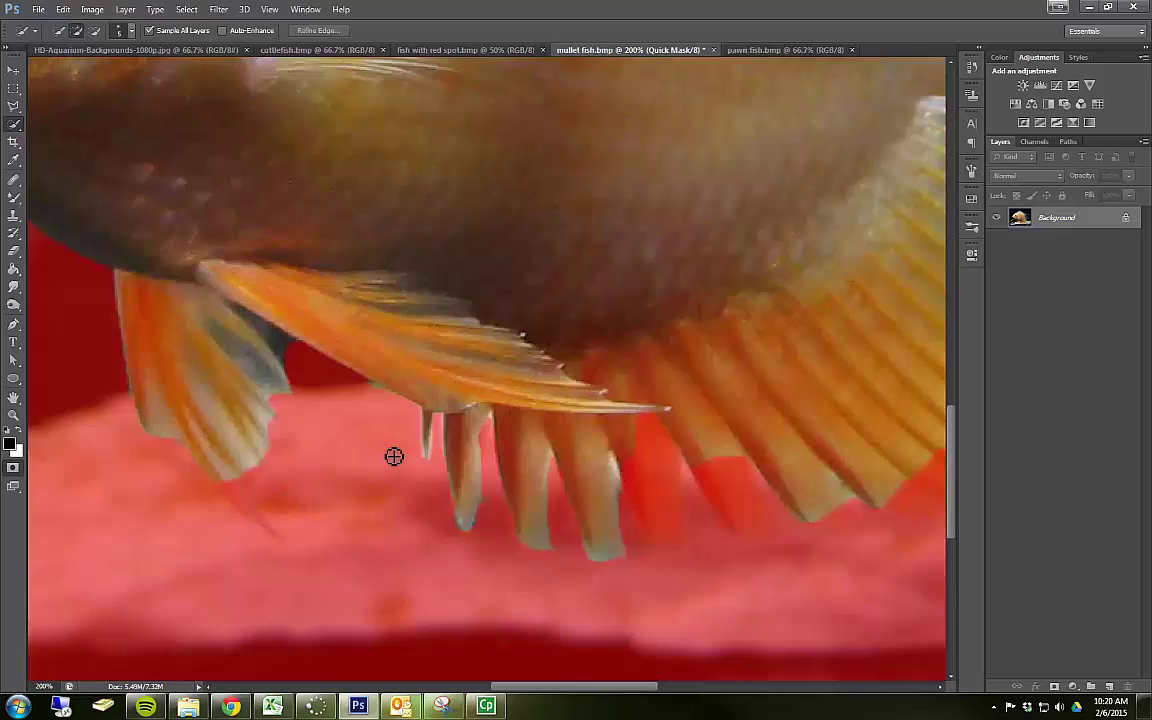
key(ctrl+minus)
key(ctrl+minus)
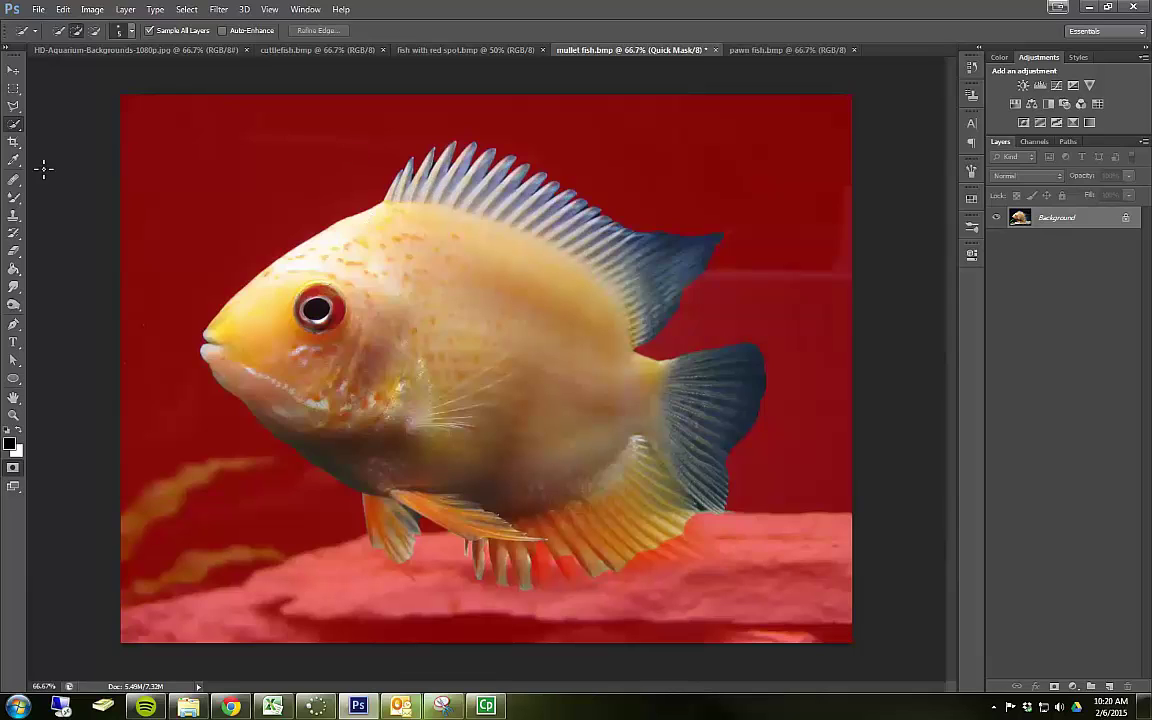
click(14, 249)
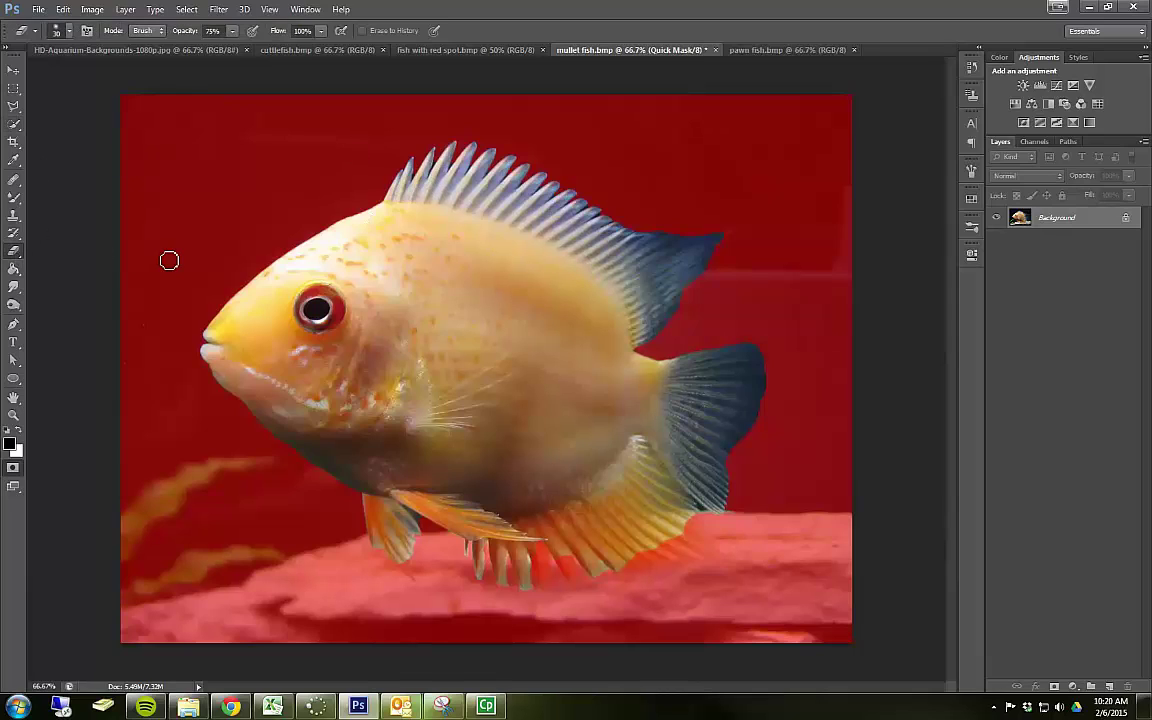
key(bracketright)
key(bracketright)
key(bracketright)
key(bracketright)
key(bracketright)
key(bracketright)
key(bracketright)
click(288, 228)
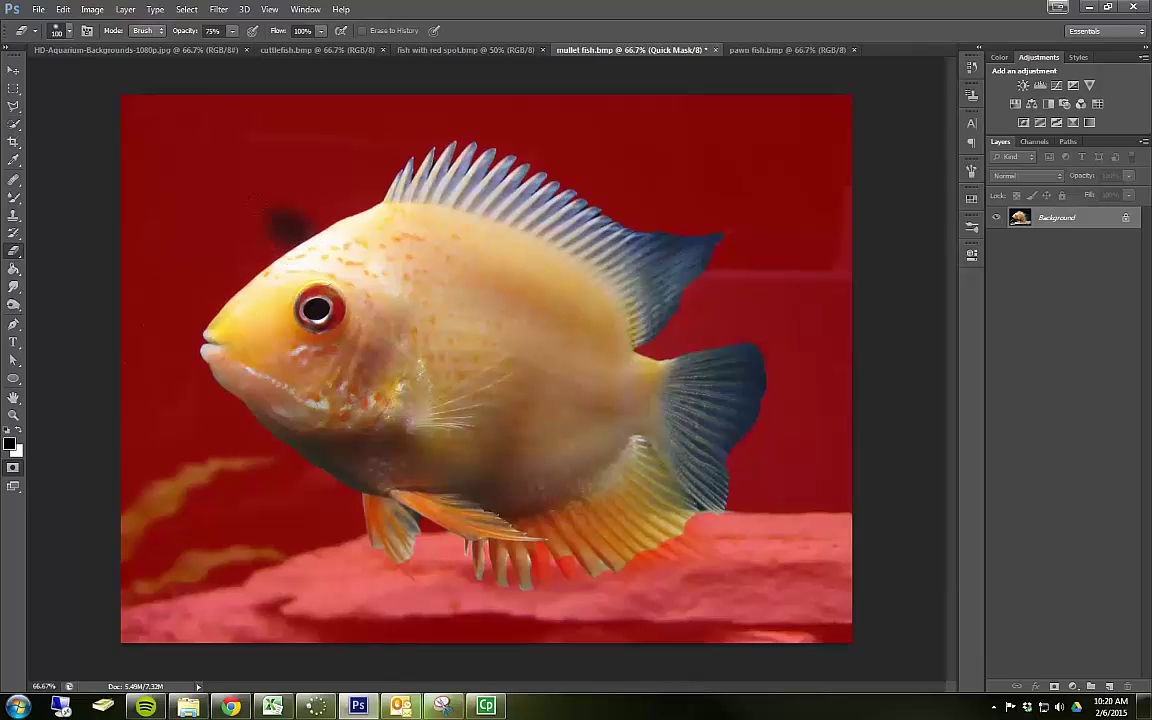
mouse_move(288, 228)
mouse_down()
mouse_move(178, 176)
mouse_move(124, 170)
mouse_up()
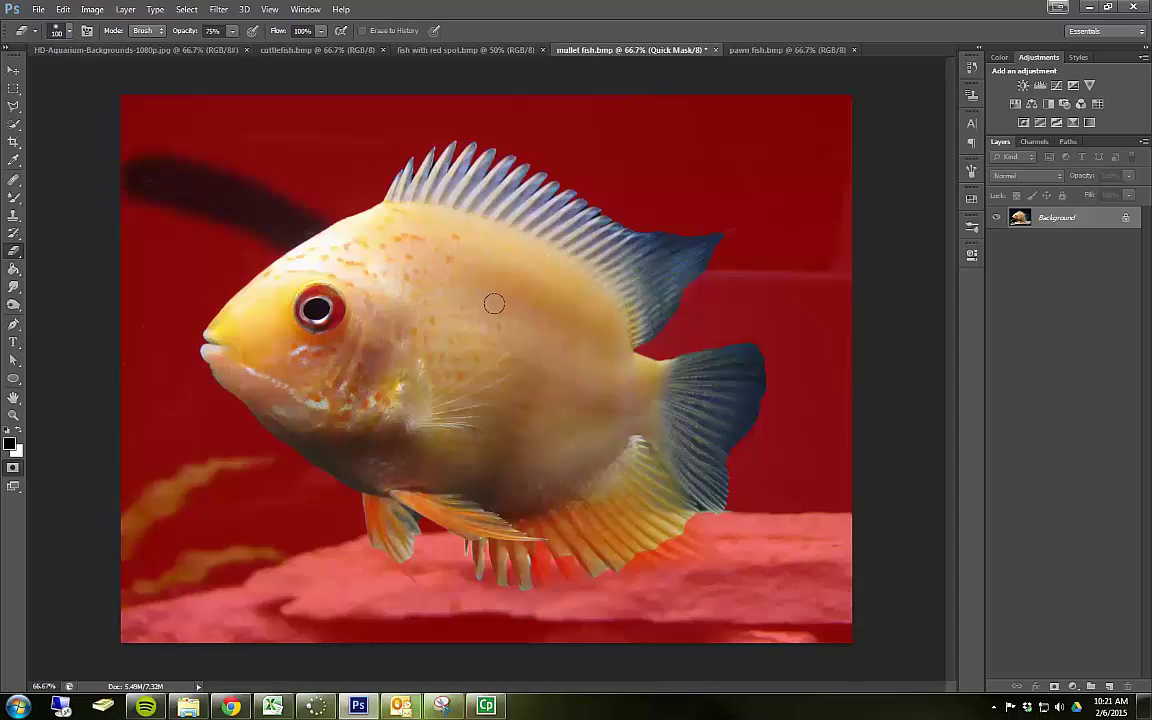
key(q)
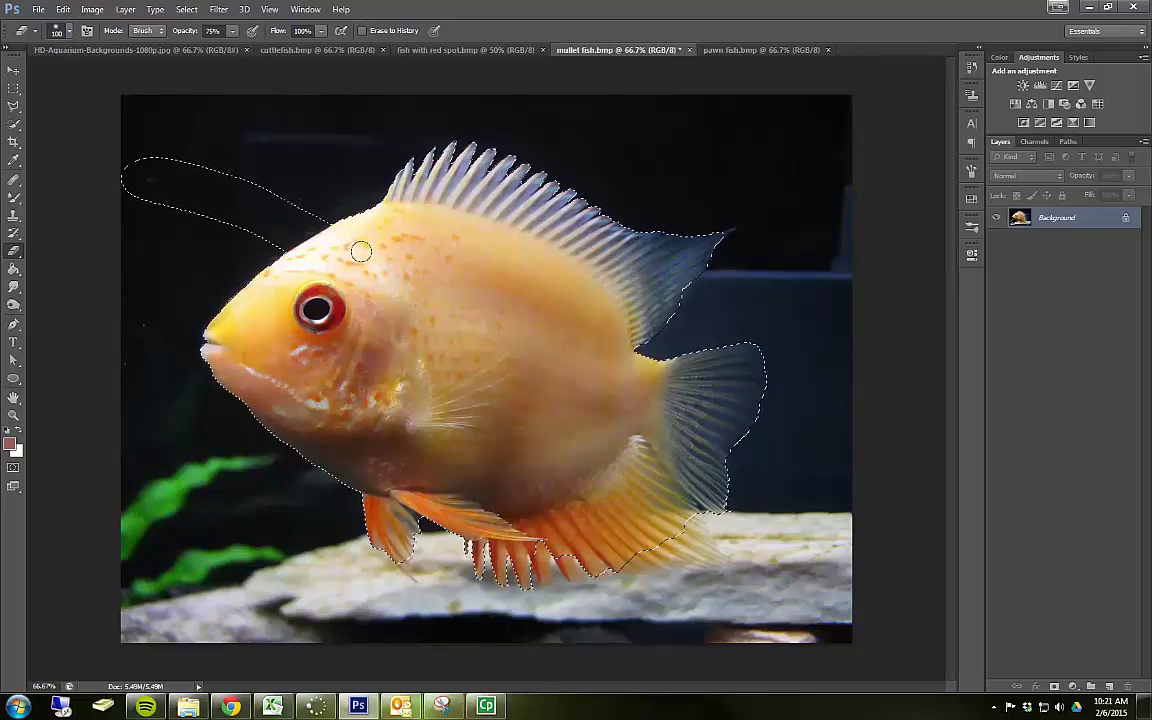
key(q)
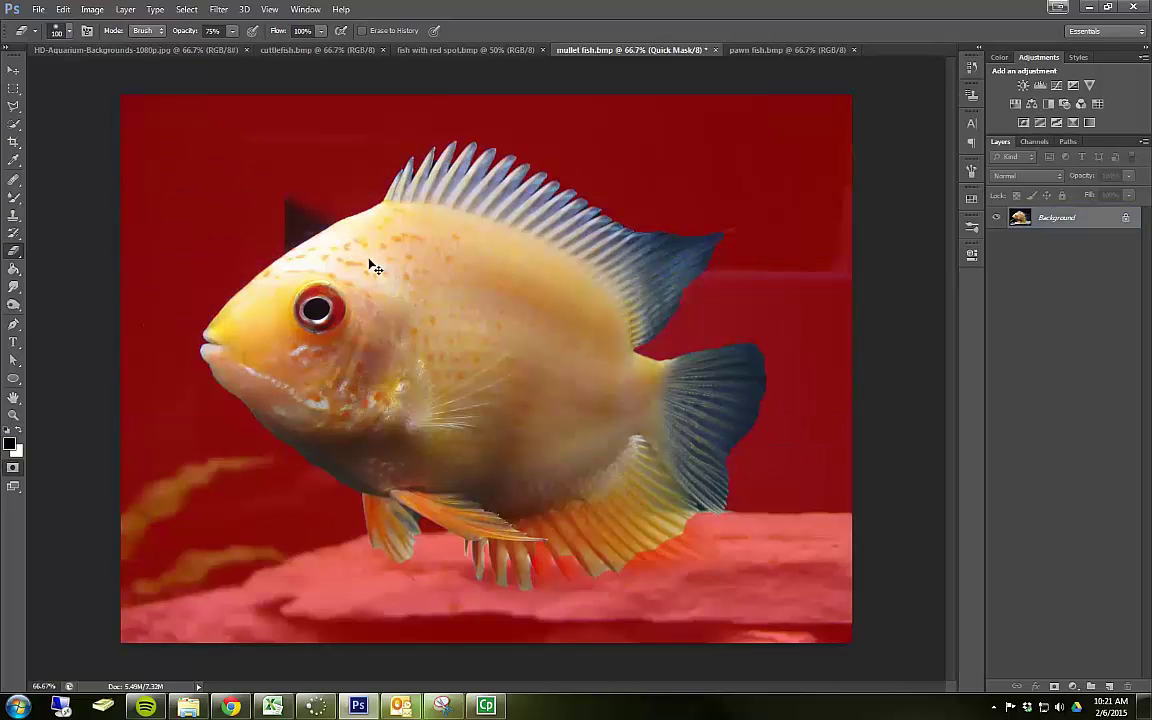
Step: Paint mask over the fish's head behind the eye with a size-70 Brush
click(14, 201)
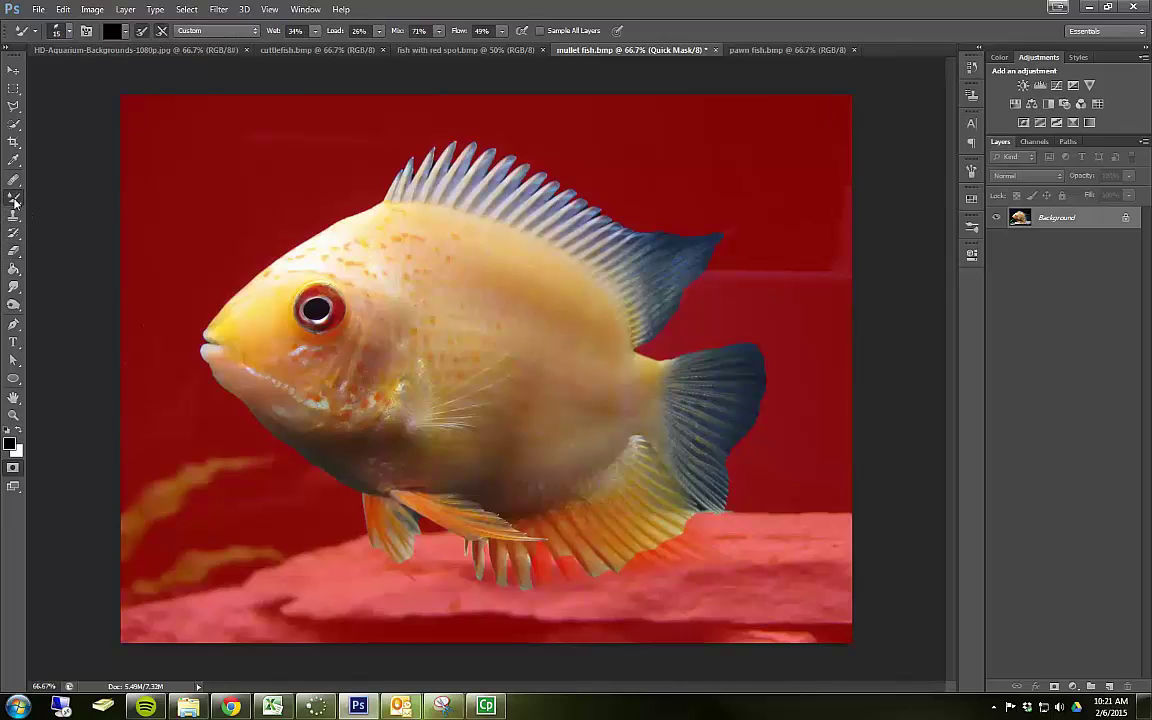
right_click(14, 201)
click(45, 181)
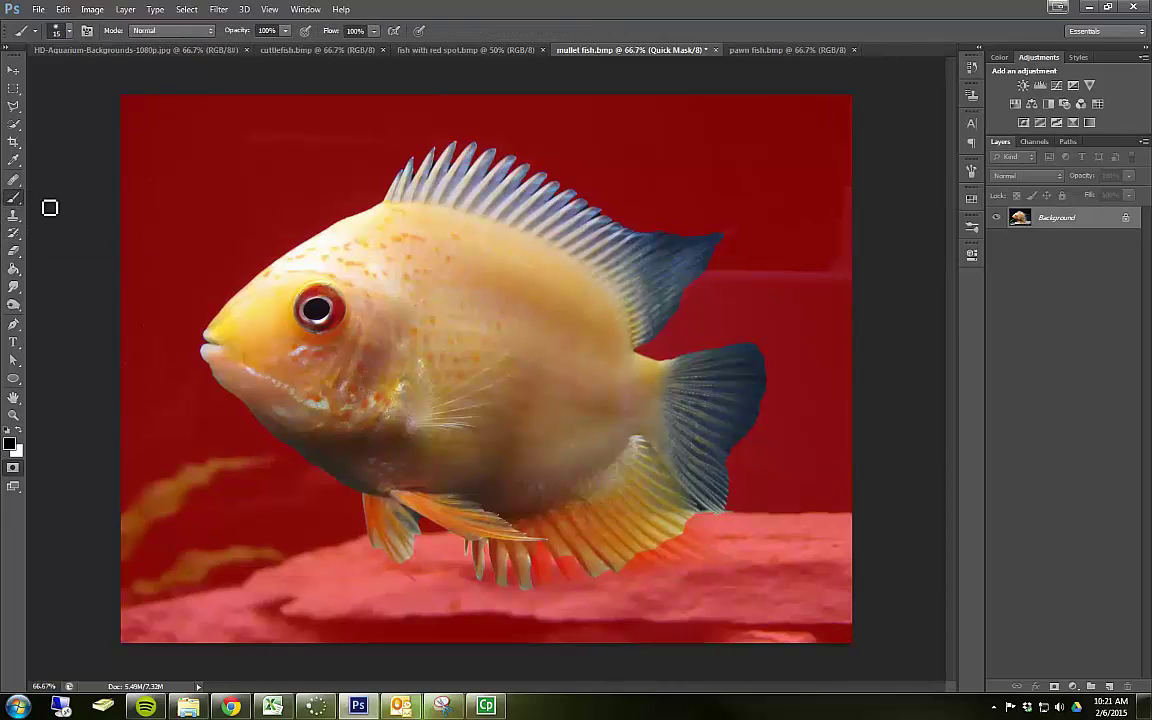
key(bracketright)
key(bracketright)
key(bracketright)
key(bracketright)
key(bracketright)
key(bracketright)
key(bracketright)
key(bracketright)
key(bracketright)
drag(331, 216, 360, 302)
Step: Reset the brush presets to the defaults and pick a hard round brush
click(63, 31)
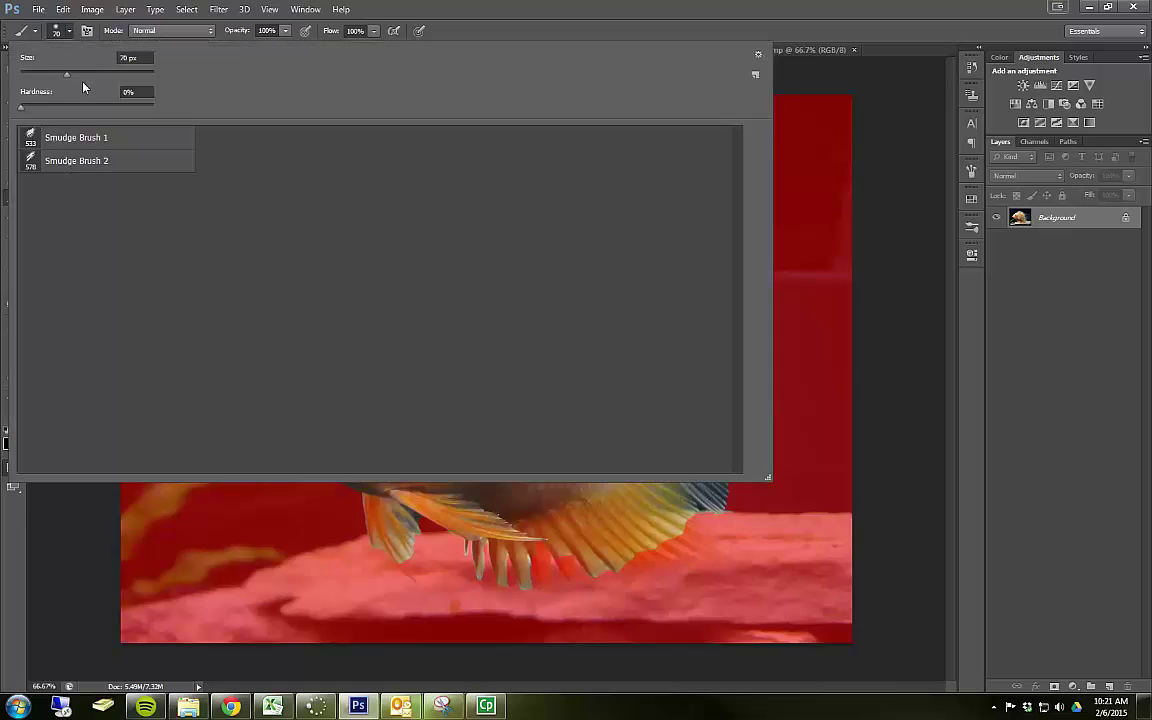
click(758, 54)
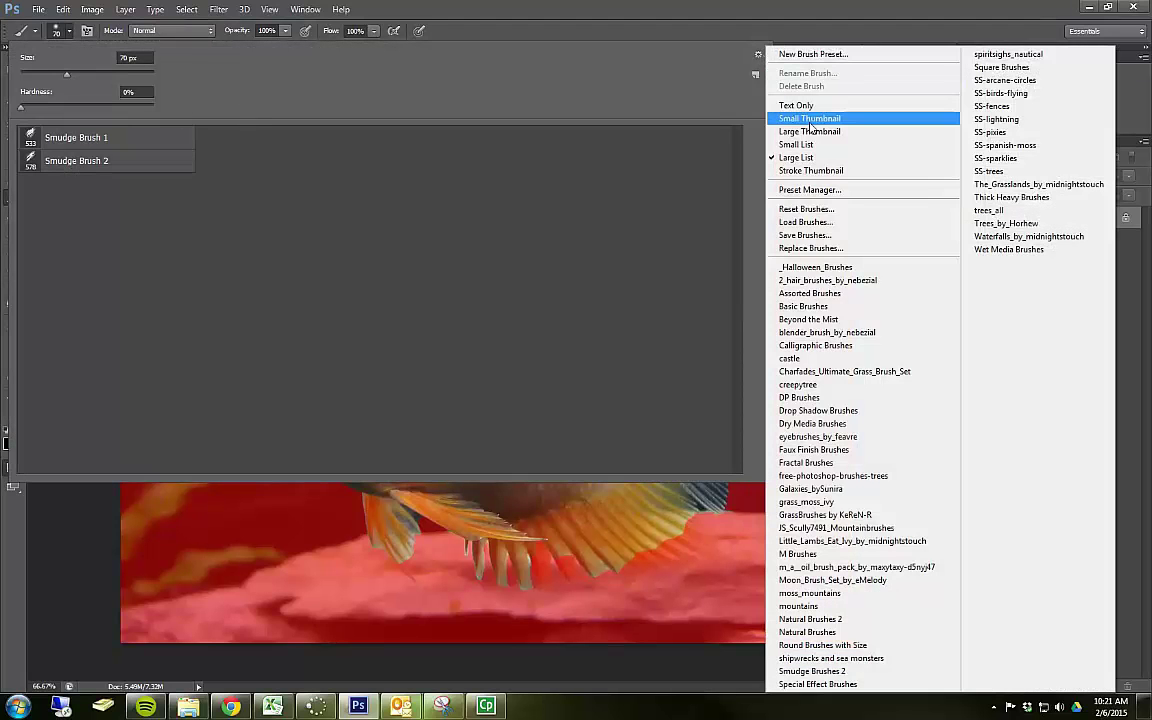
click(790, 236)
click(548, 265)
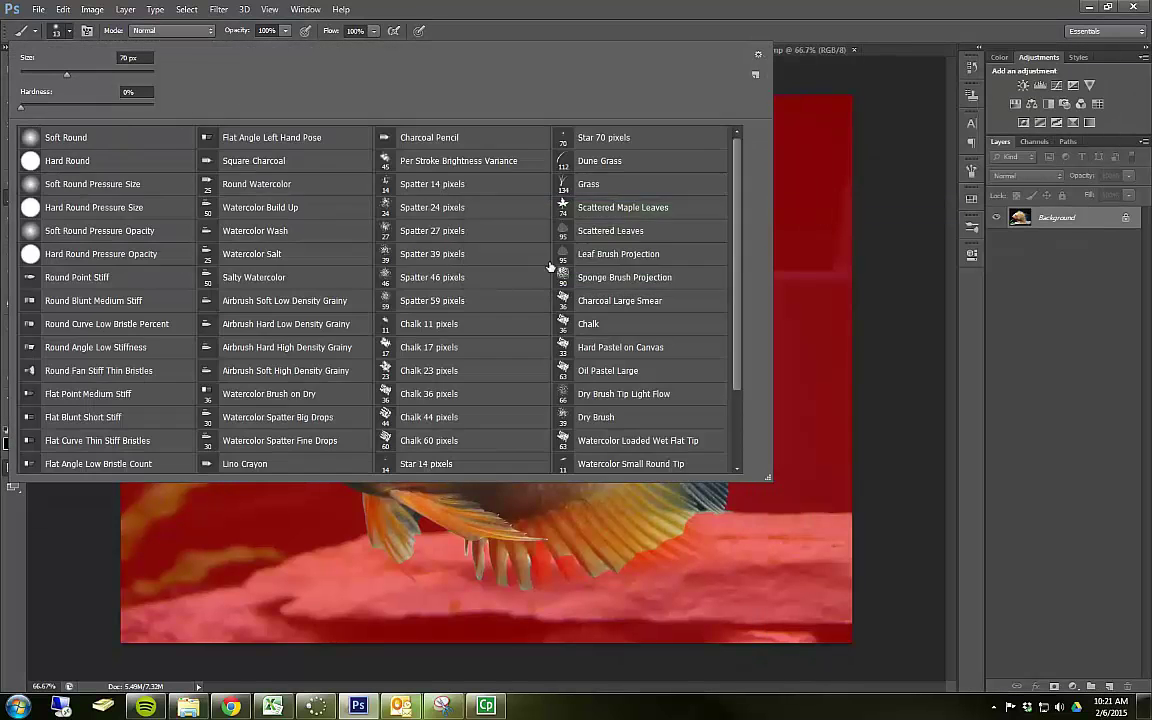
double_click(117, 167)
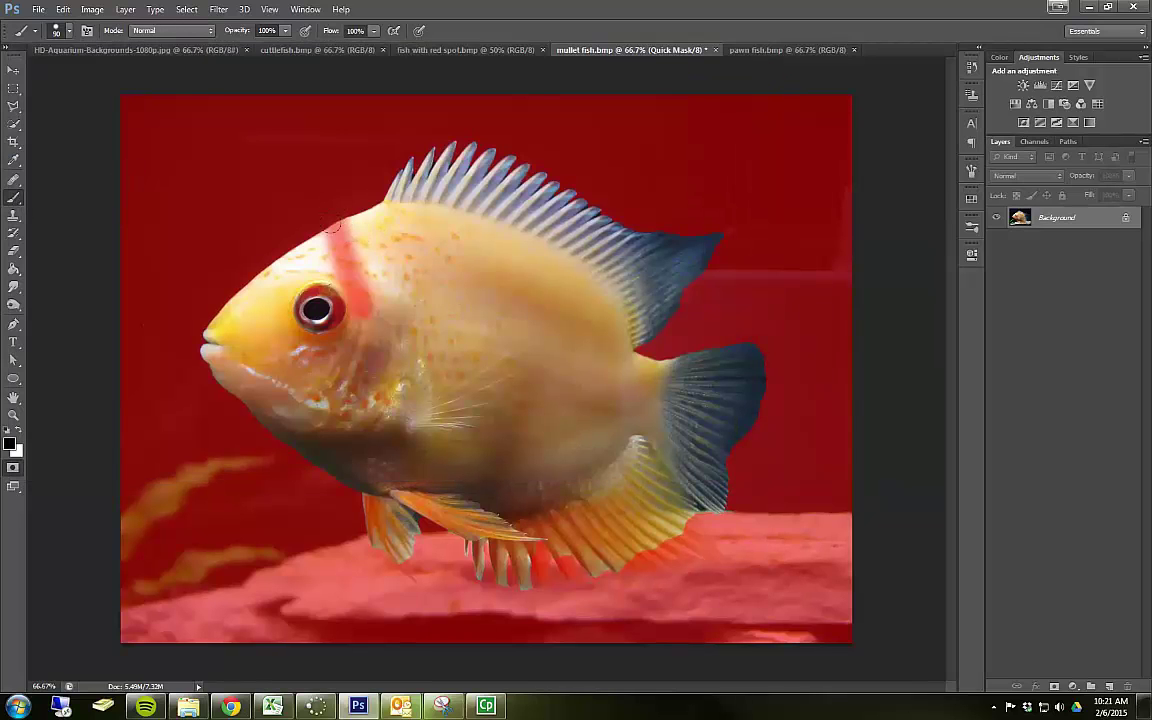
Step: Paint a broad mask band across the fish, preview it, then undo it
mouse_move(333, 225)
mouse_down()
mouse_move(375, 320)
mouse_move(343, 222)
mouse_move(385, 305)
mouse_move(480, 390)
mouse_up()
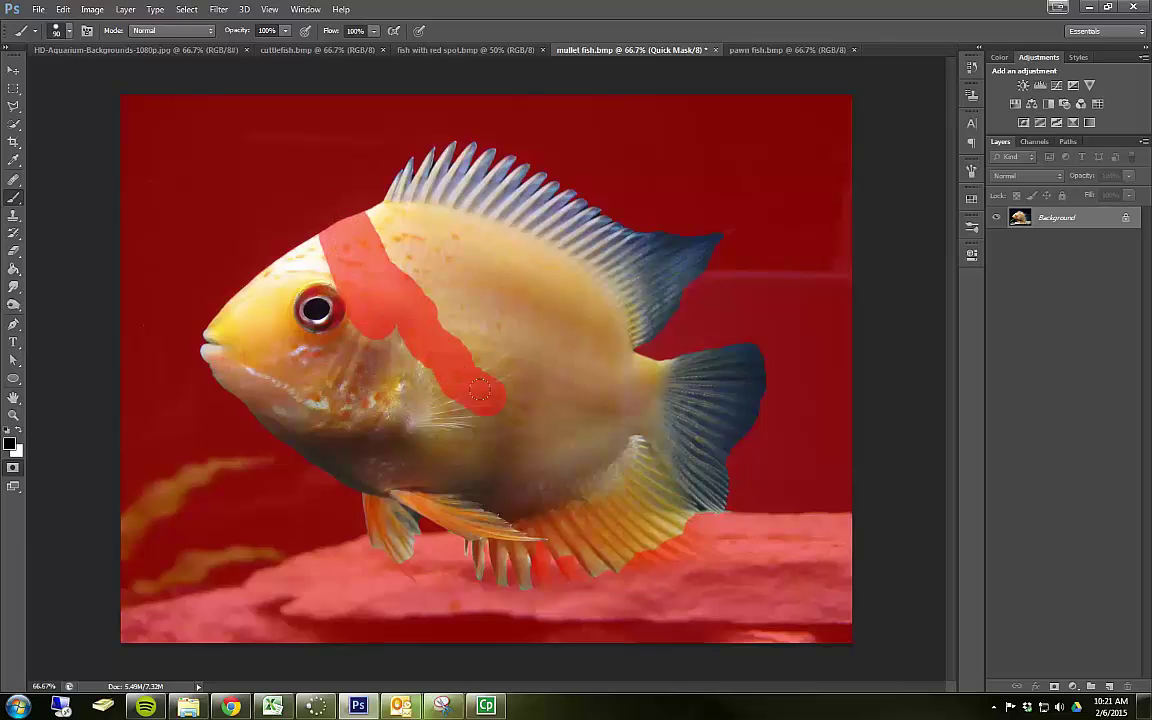
key(q)
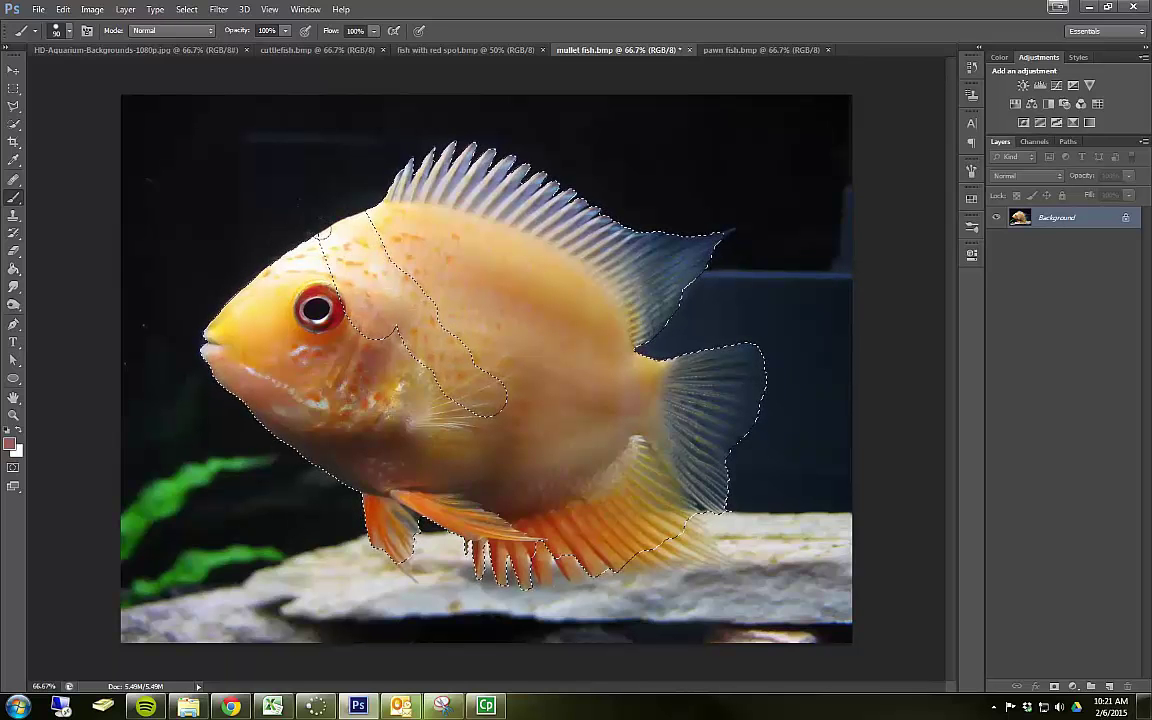
key(q)
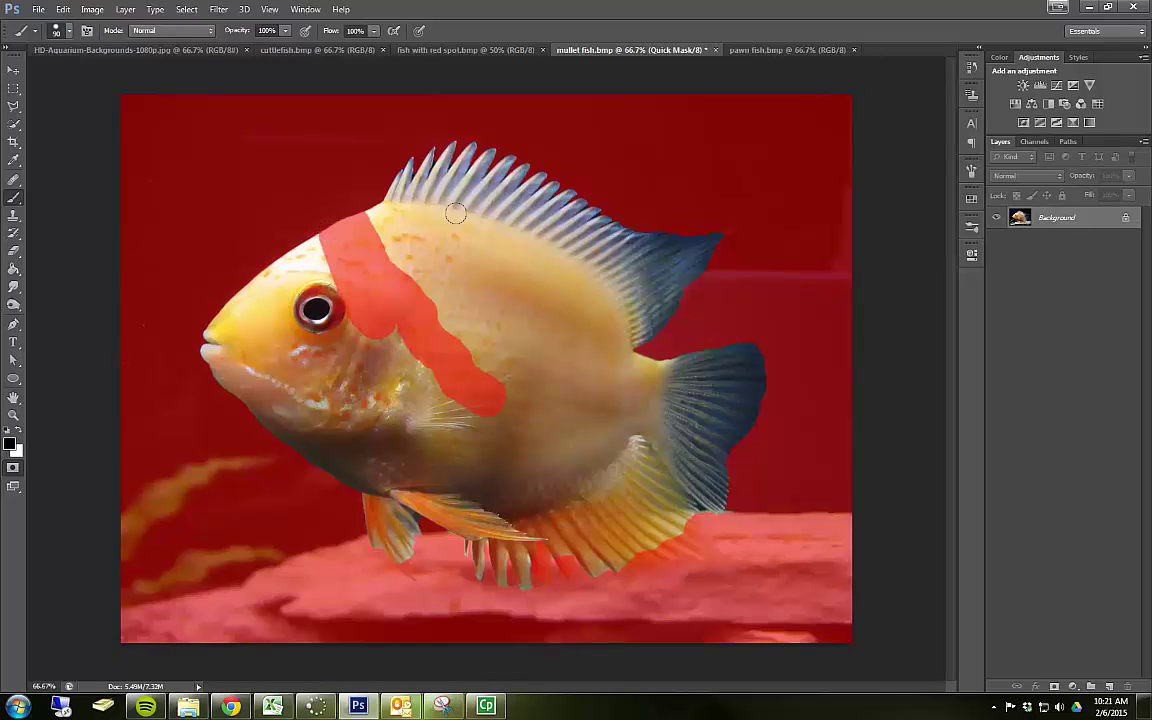
key(ctrl+alt+z)
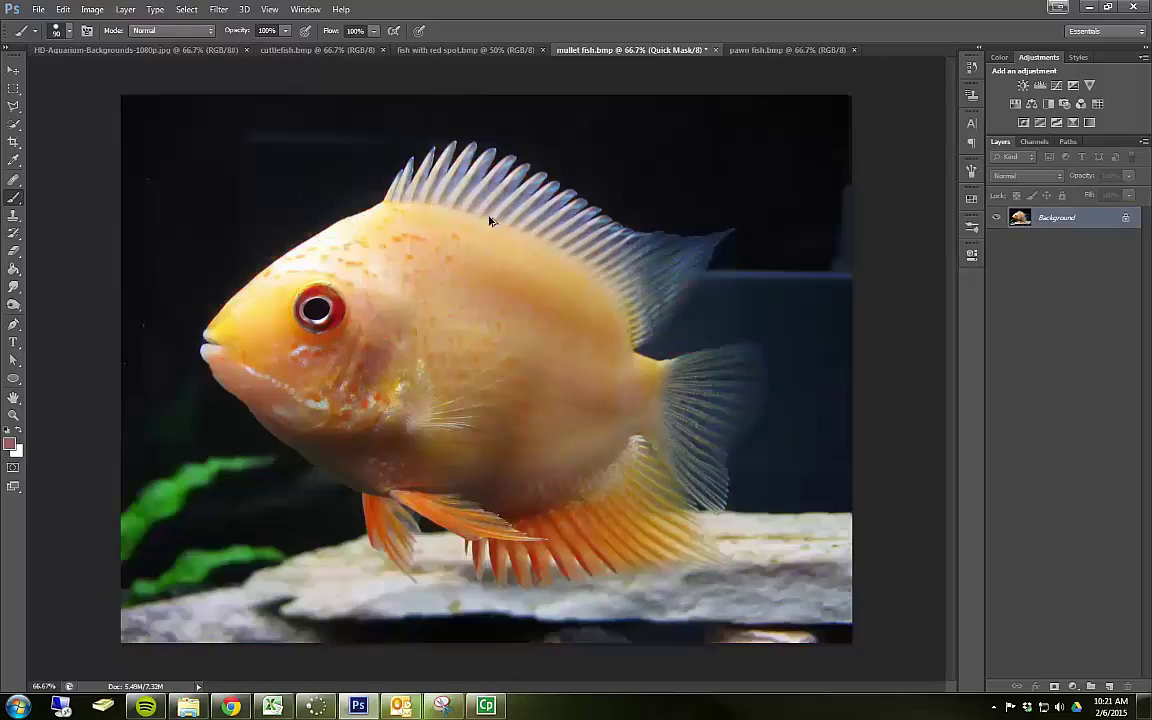
key(ctrl+alt+z)
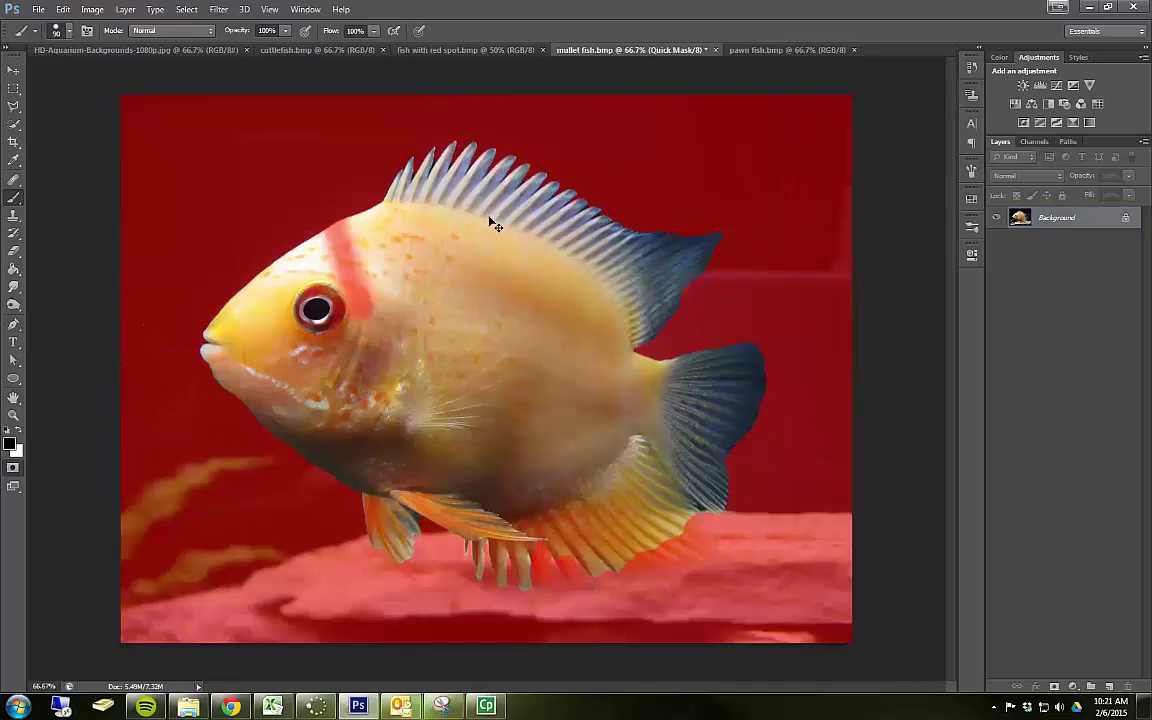
key(ctrl+alt+z)
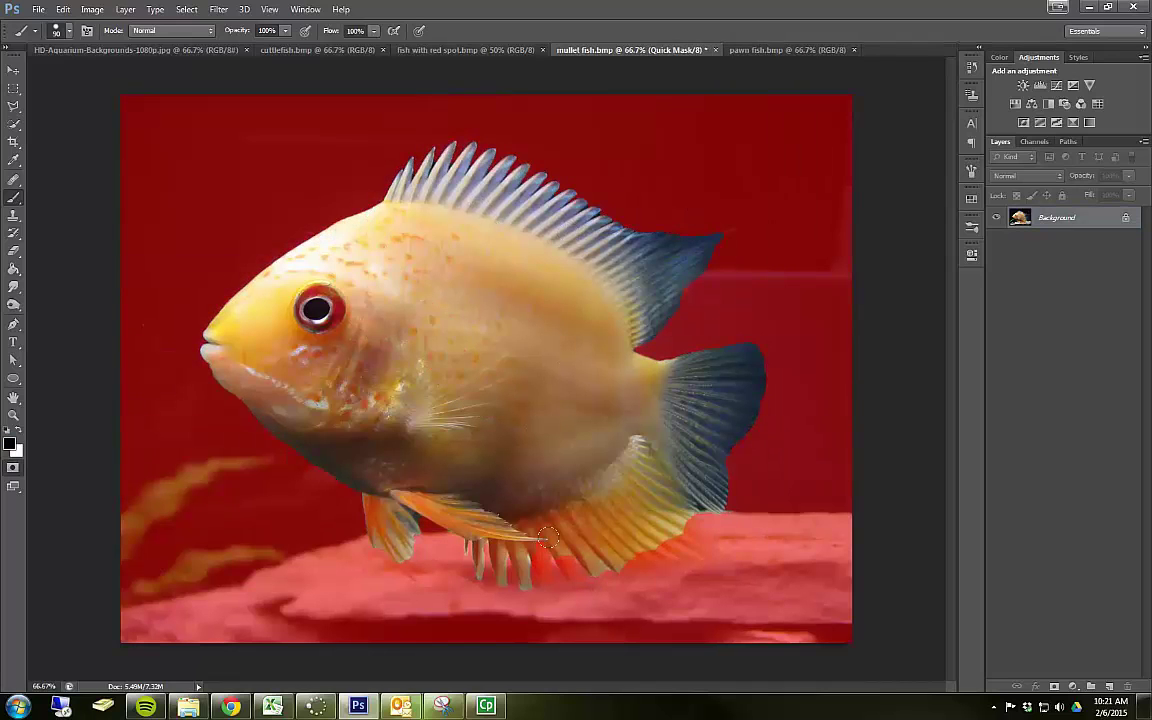
Step: At 300% zoom, erase the mask between the rear lower fins with a soft round eraser
key(ctrl+plus)
scroll(600, 560, down, 3)
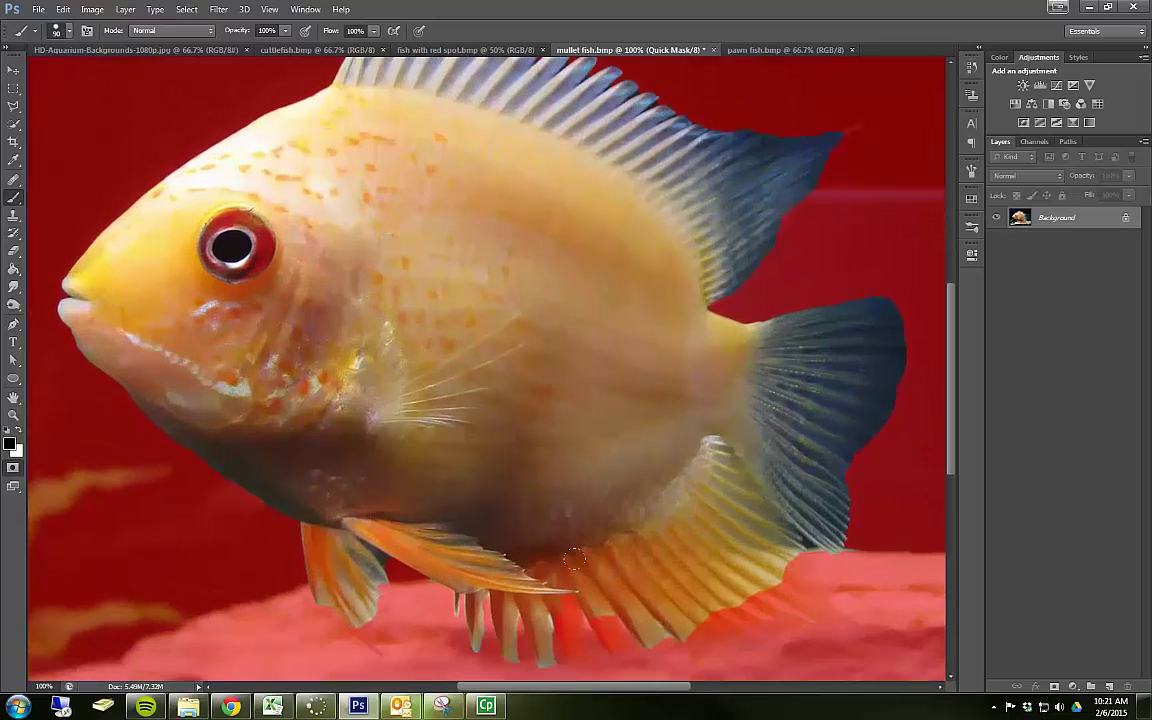
key(ctrl+plus)
scroll(640, 530, down, 3)
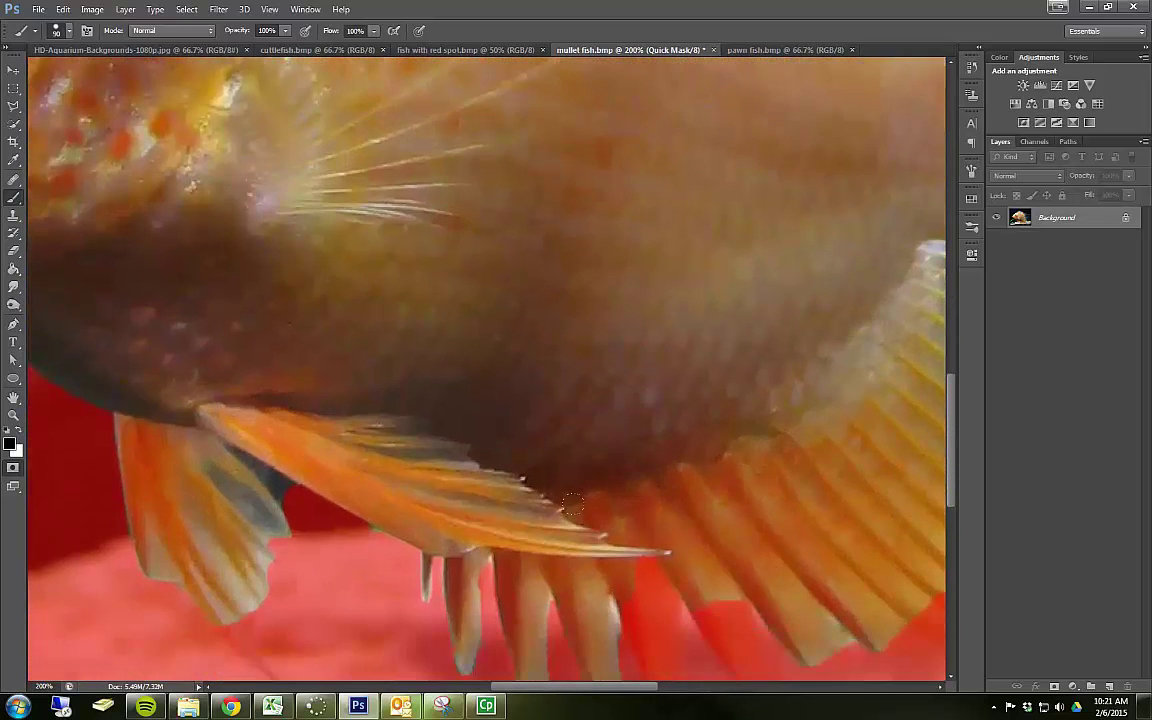
key(ctrl+plus)
scroll(665, 450, down, 2)
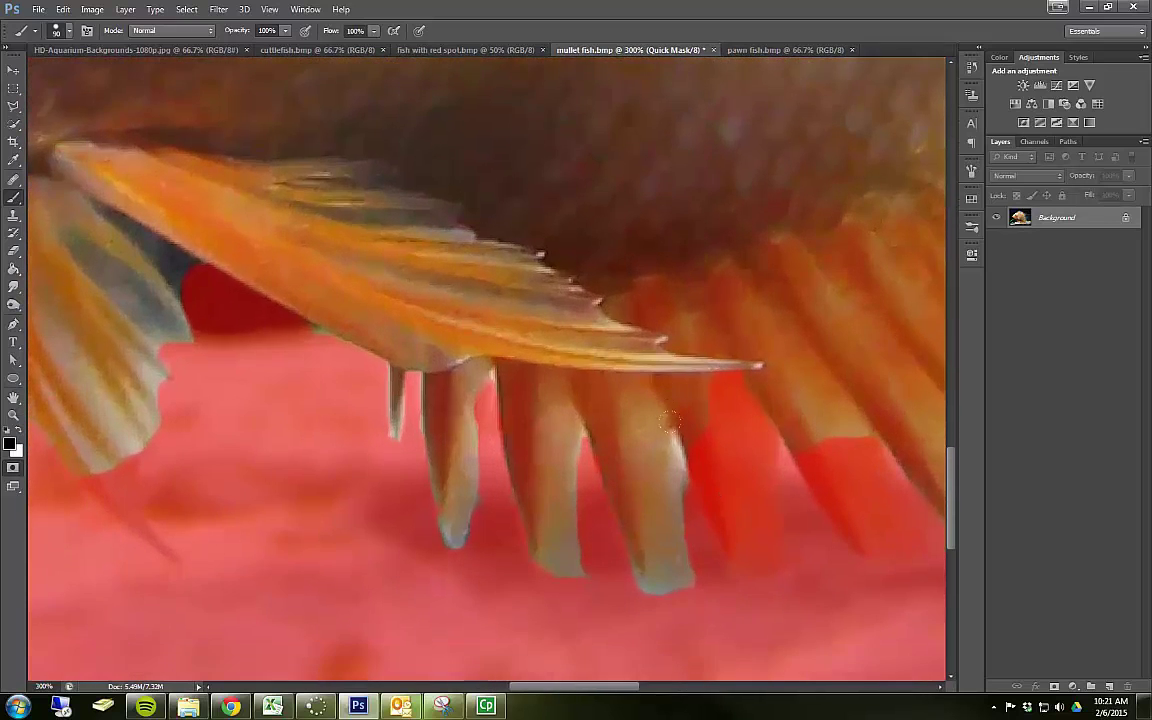
click(15, 236)
click(15, 249)
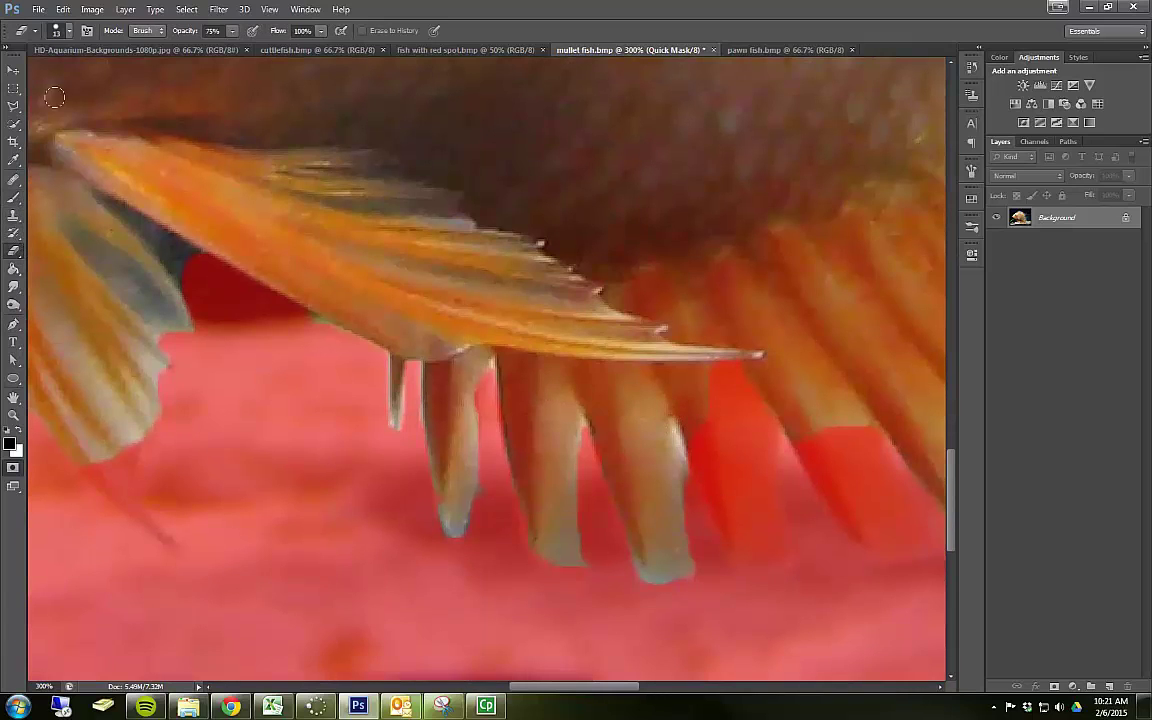
click(66, 32)
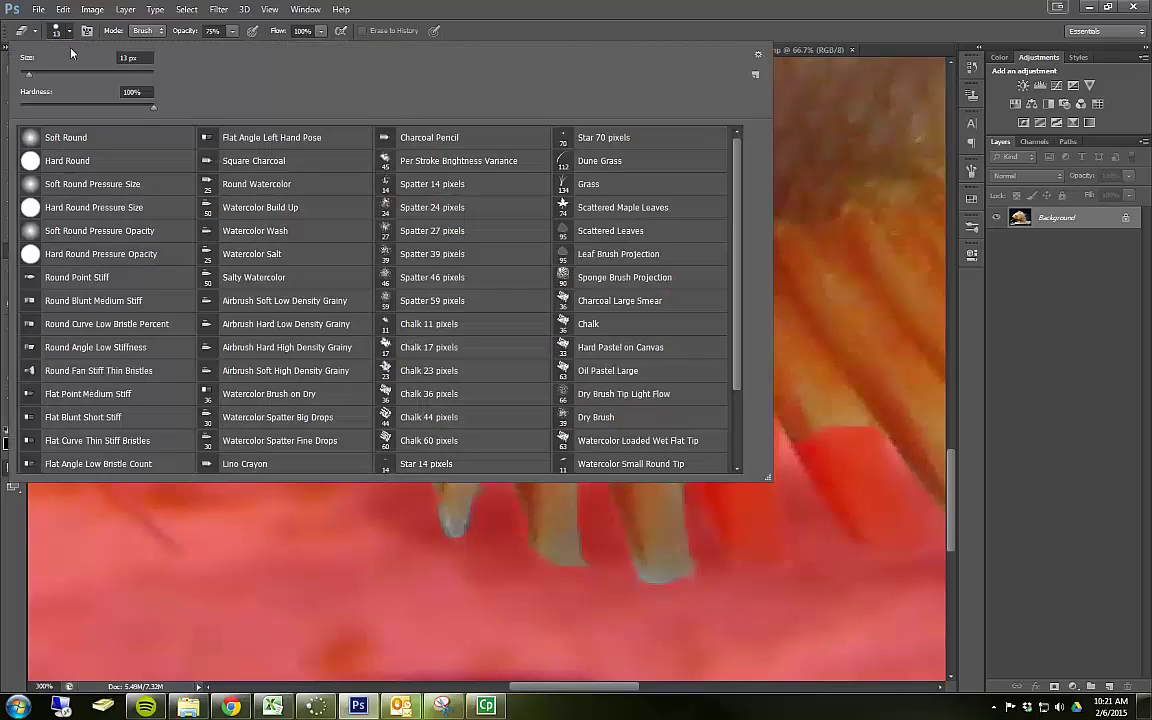
double_click(73, 142)
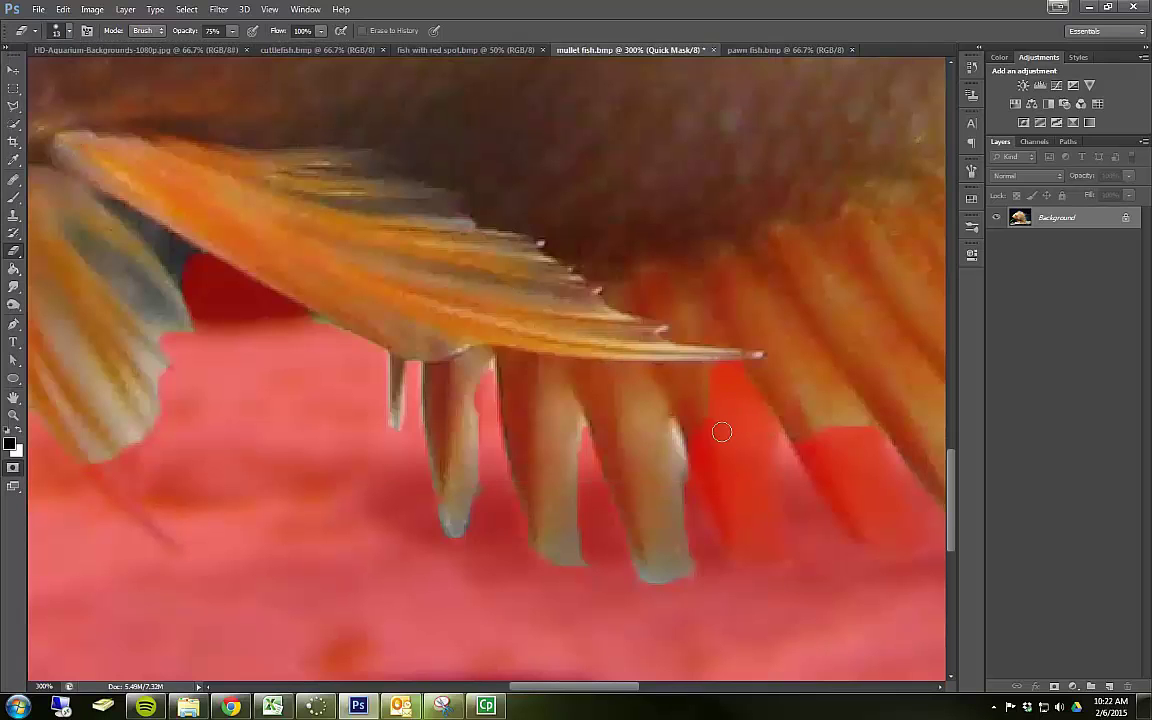
mouse_move(722, 431)
mouse_down()
mouse_move(732, 368)
mouse_move(715, 376)
mouse_move(778, 438)
mouse_move(739, 412)
mouse_move(756, 496)
mouse_move(765, 438)
mouse_move(772, 532)
mouse_move(756, 545)
mouse_move(730, 515)
mouse_move(726, 445)
mouse_move(754, 524)
mouse_move(731, 464)
mouse_move(696, 424)
mouse_move(721, 470)
mouse_move(722, 533)
mouse_move(688, 415)
mouse_move(722, 497)
mouse_move(780, 465)
mouse_move(573, 332)
mouse_up()
click(13, 197)
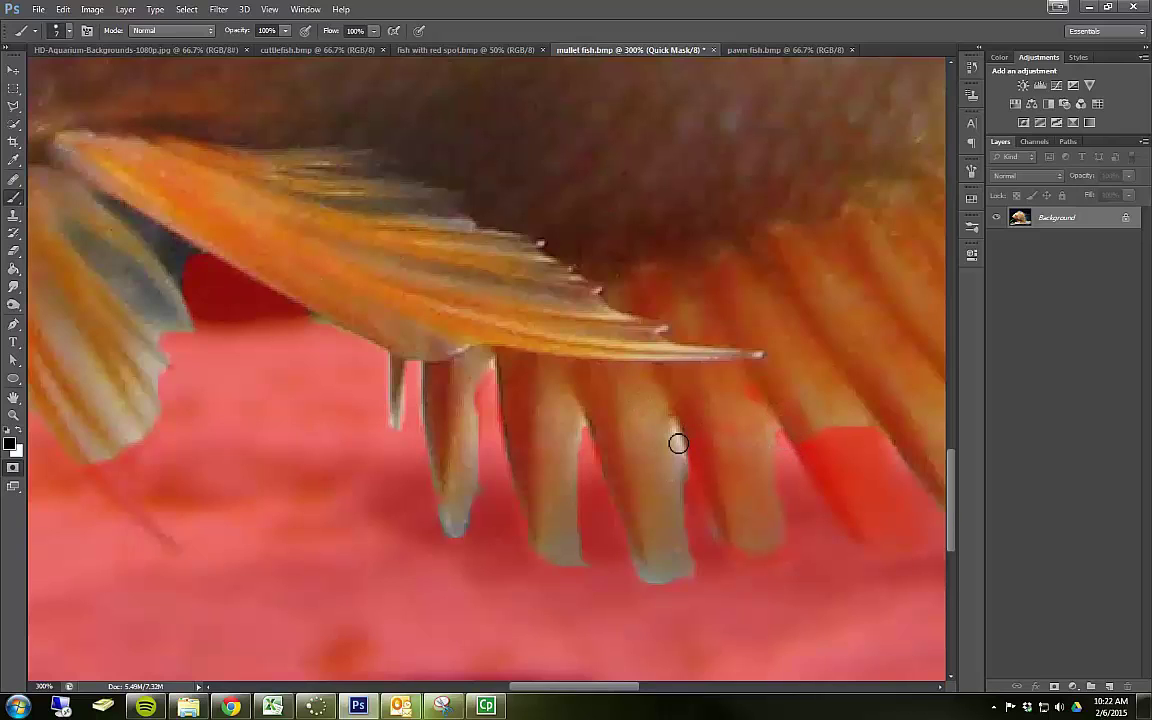
key(bracketleft)
Step: Zoom out, preview the mask as a selection, and dab a small mask correction
key(ctrl+minus)
key(ctrl+minus)
key(ctrl+minus)
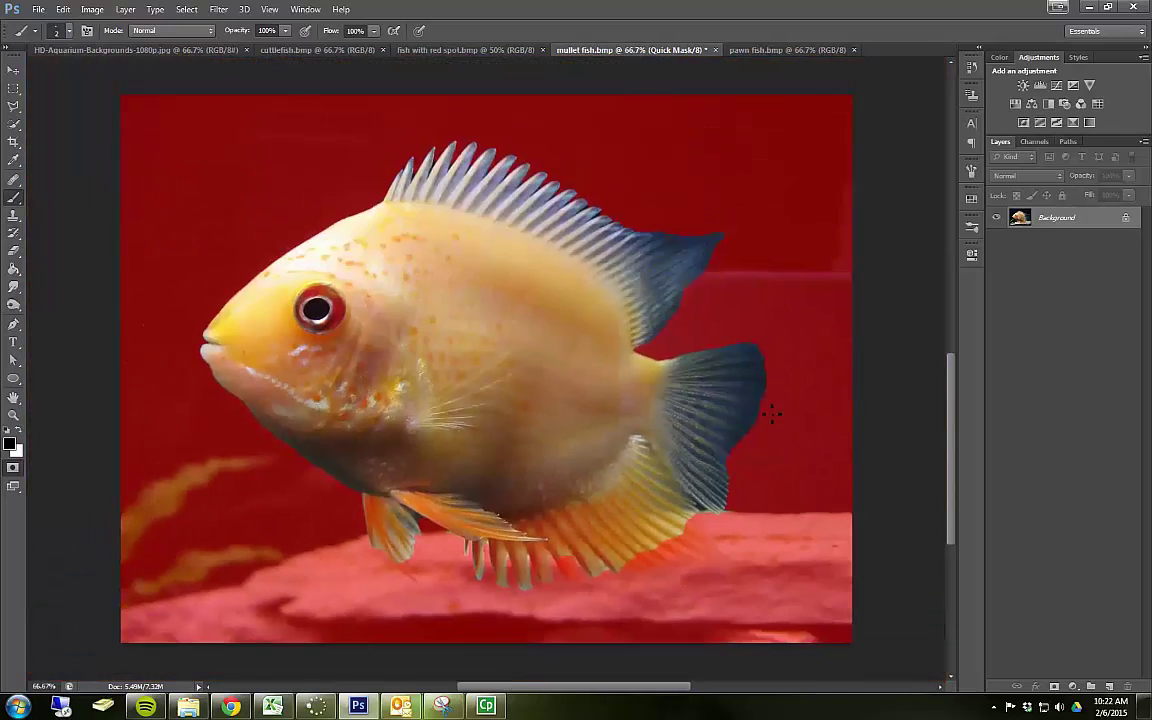
key(q)
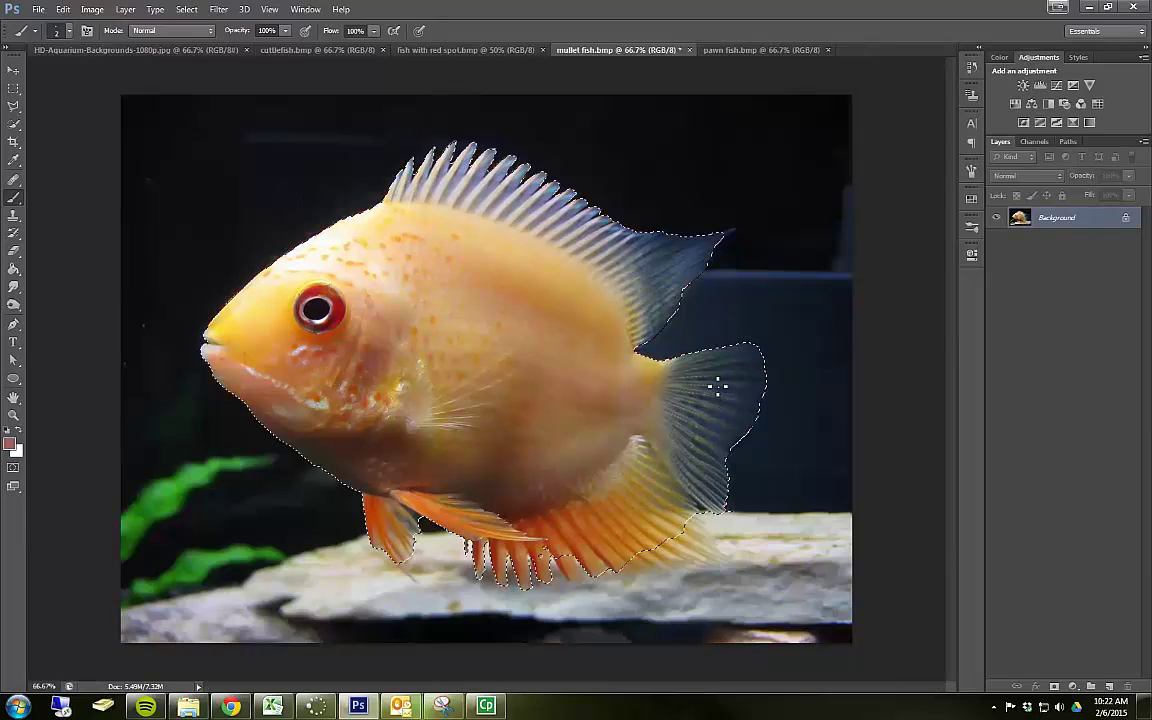
key(q)
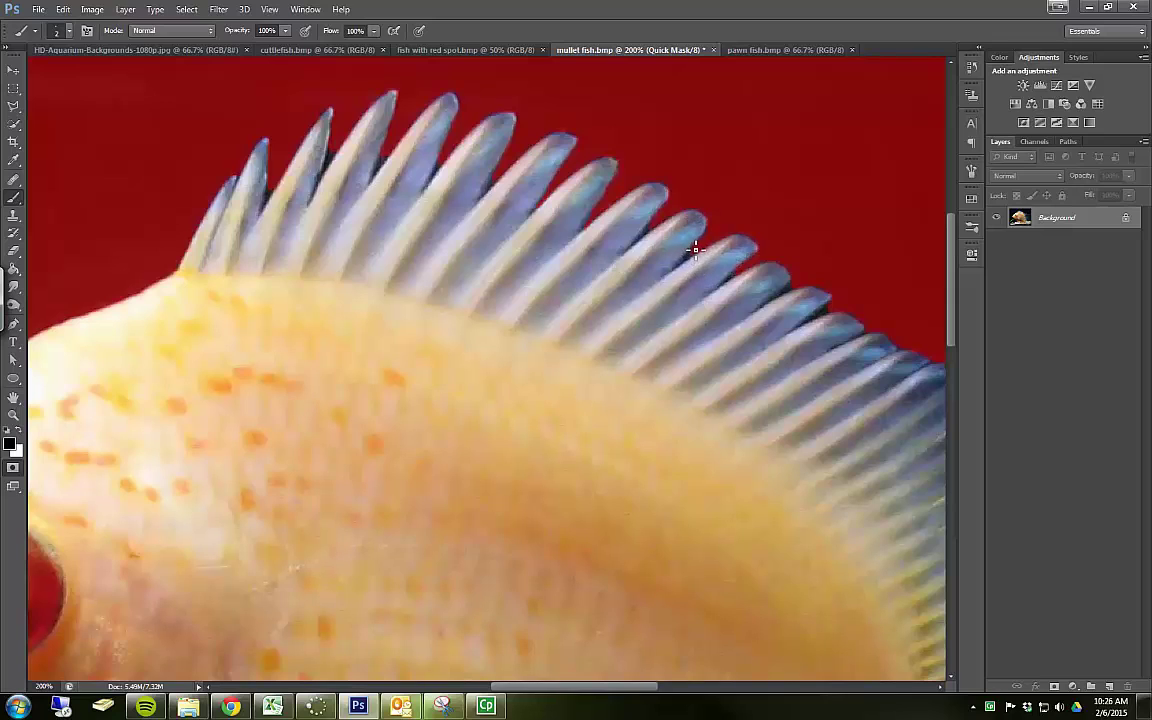
click(534, 364)
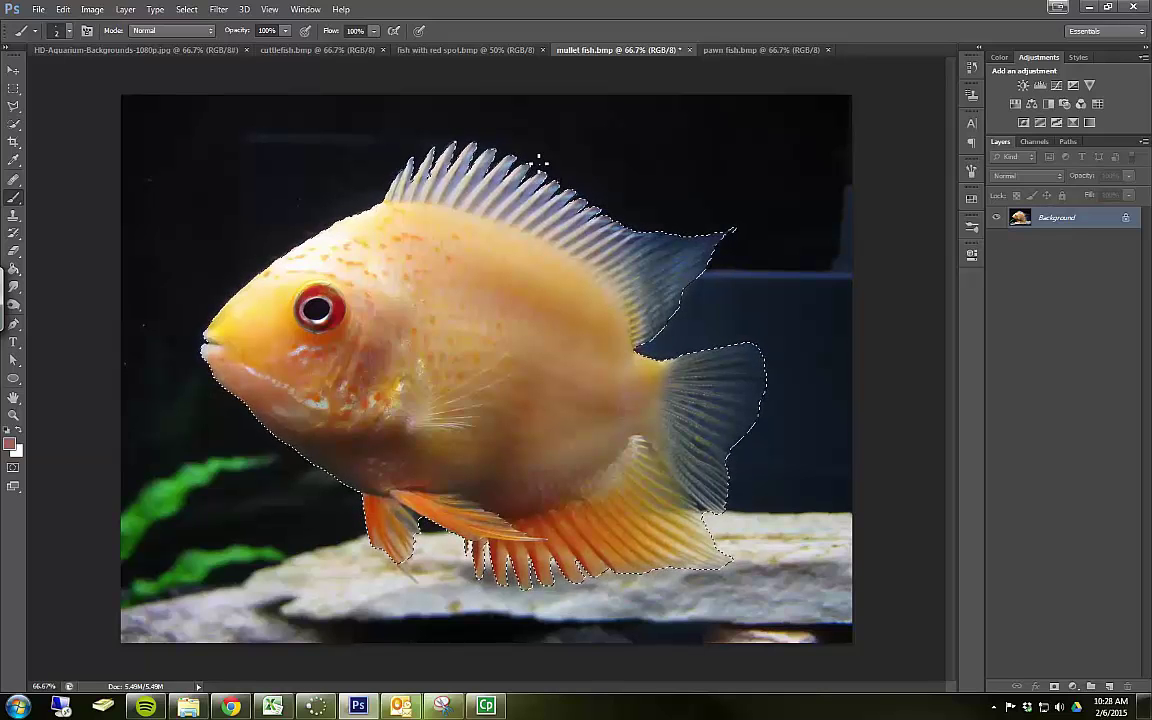
Step: Open Refine Edge for the fish selection, reposition its window, and try the black preview
click(13, 126)
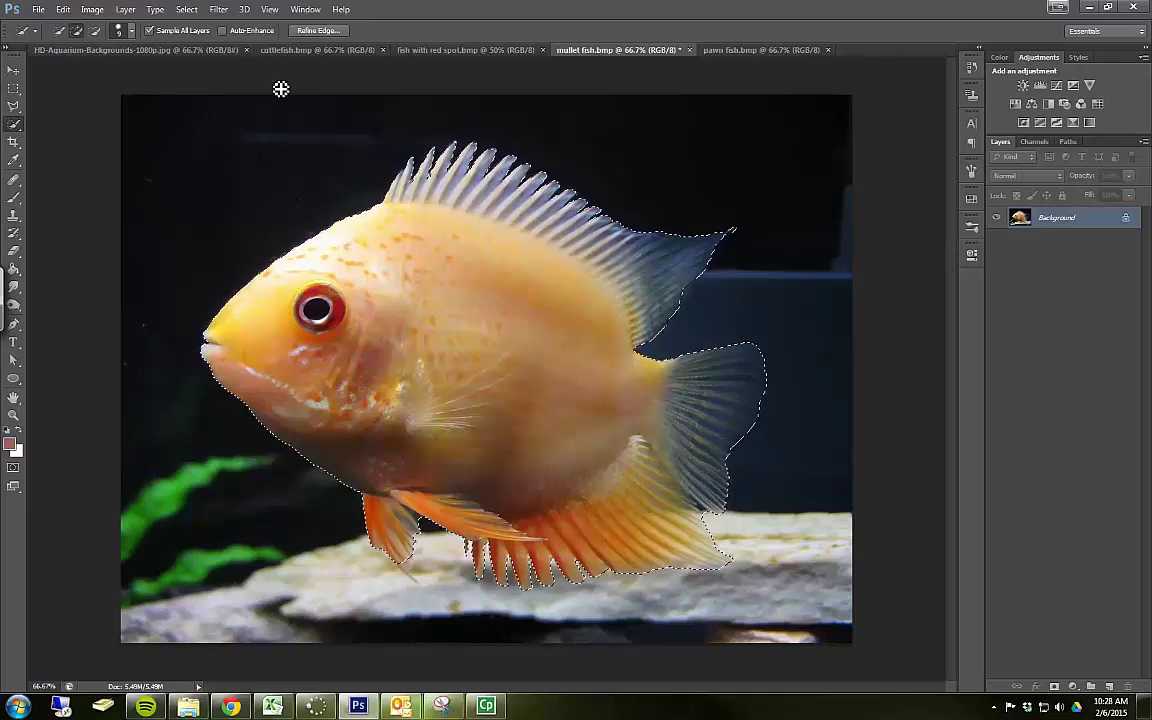
click(314, 31)
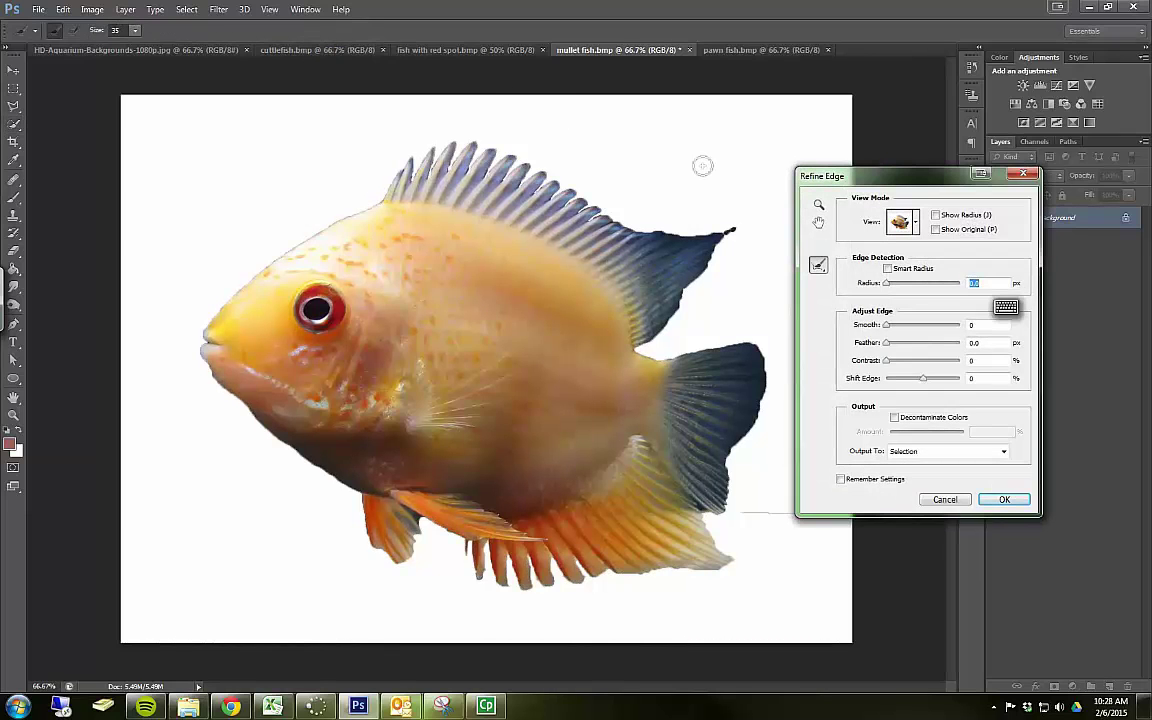
drag(876, 178, 866, 206)
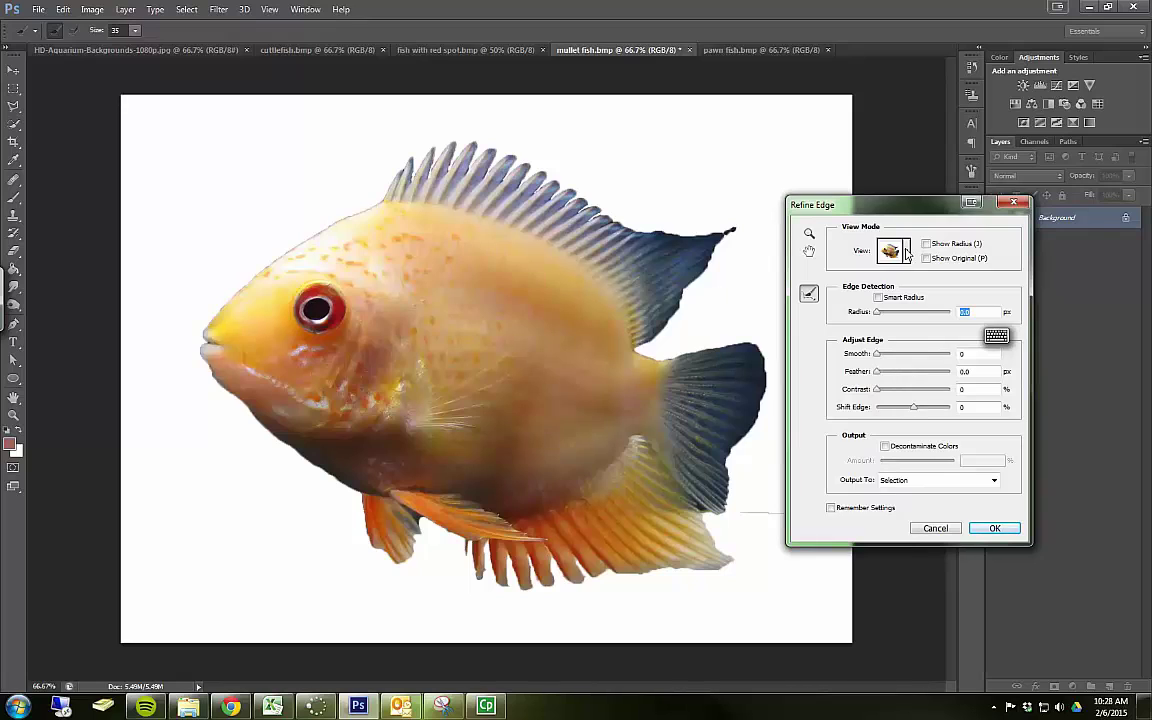
click(906, 252)
key(Up)
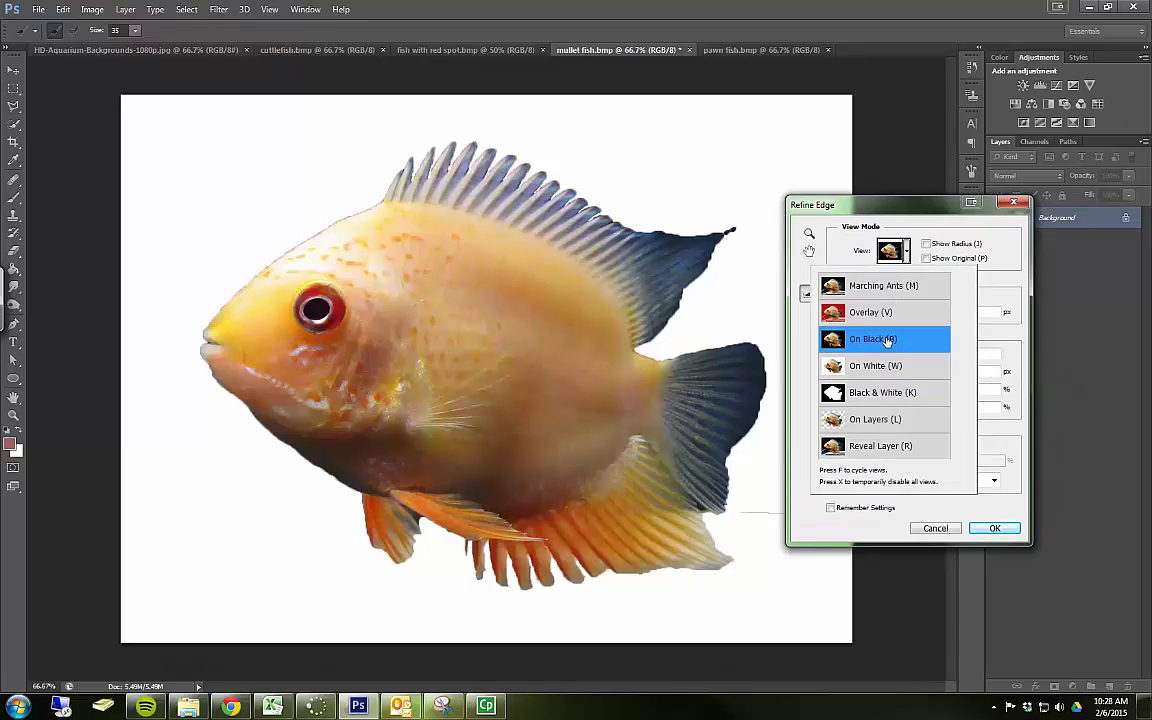
key(Return)
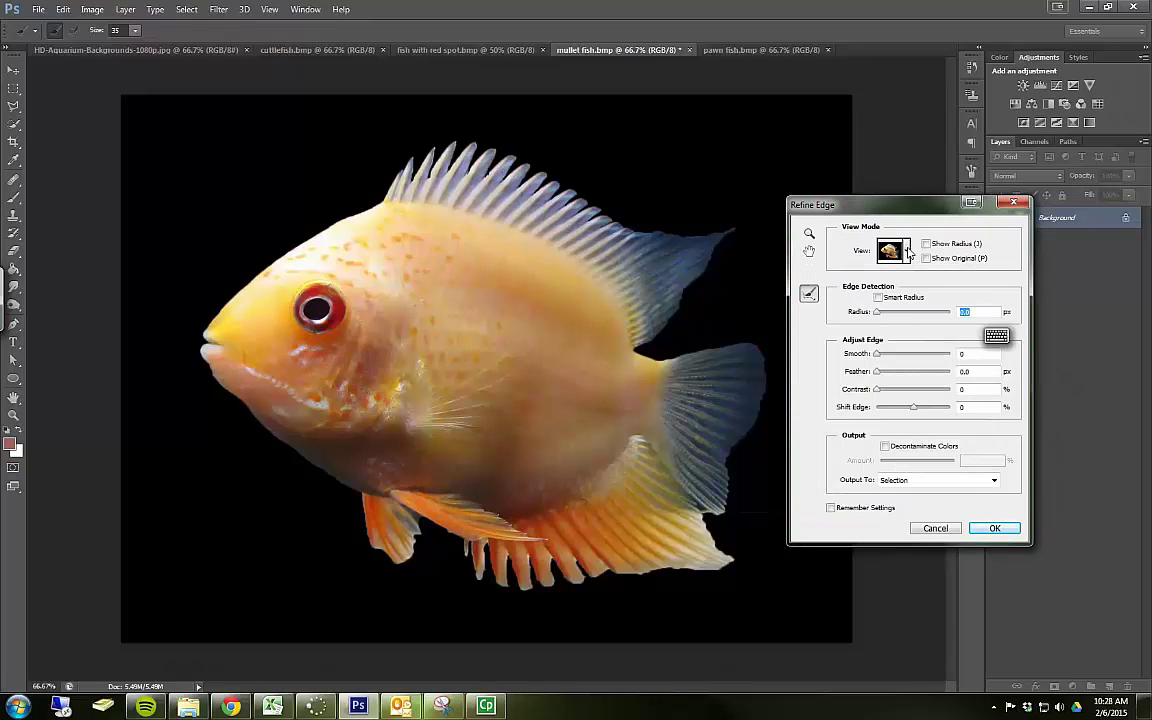
click(907, 252)
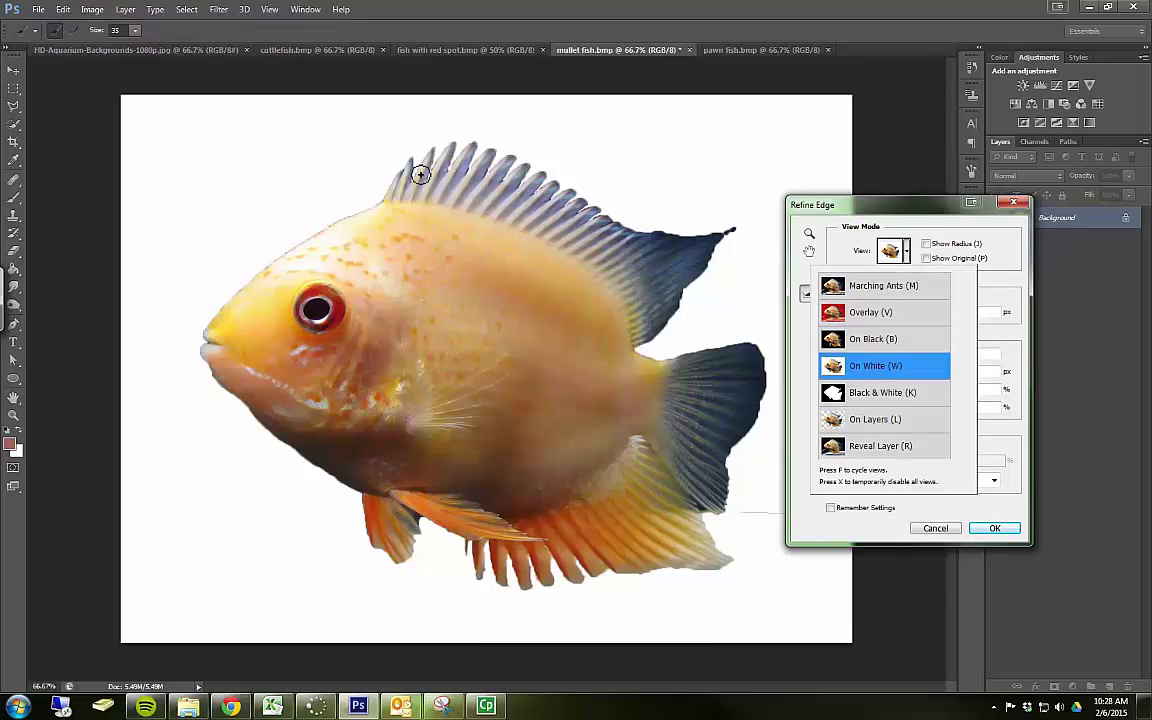
Step: Preview On White and set Smooth 61, Feather 0.5 px and Contrast about 34%
click(862, 213)
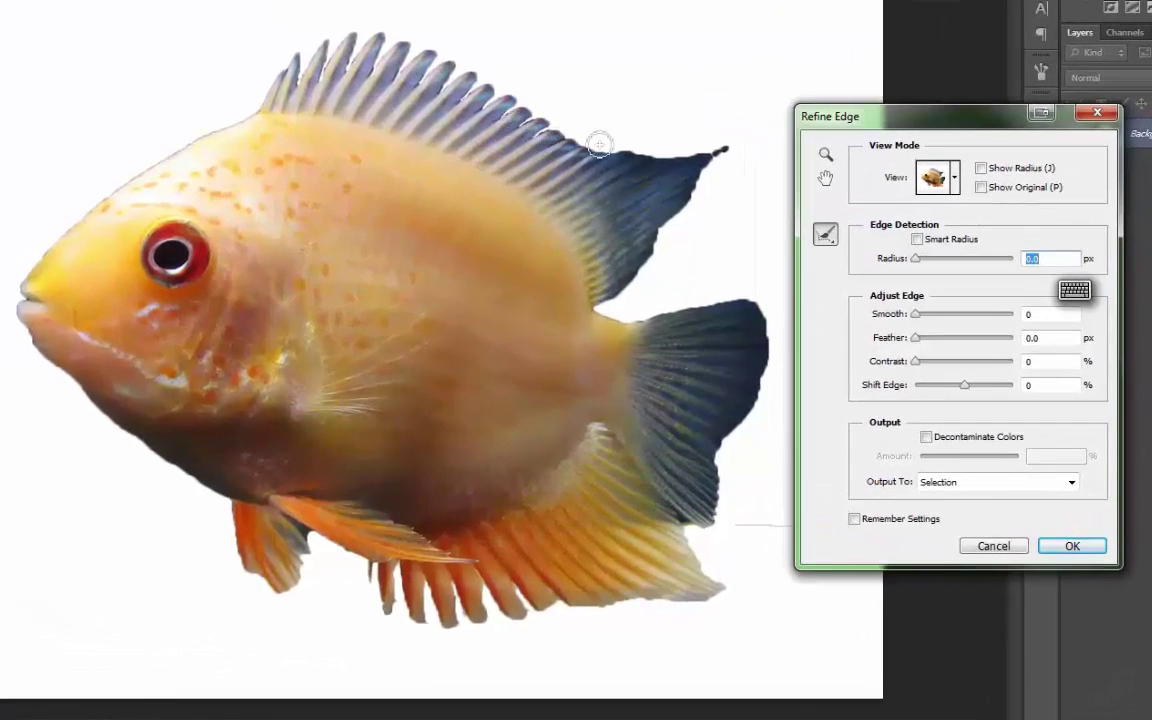
drag(916, 314, 928, 318)
key(Up)
key(Up)
key(Up)
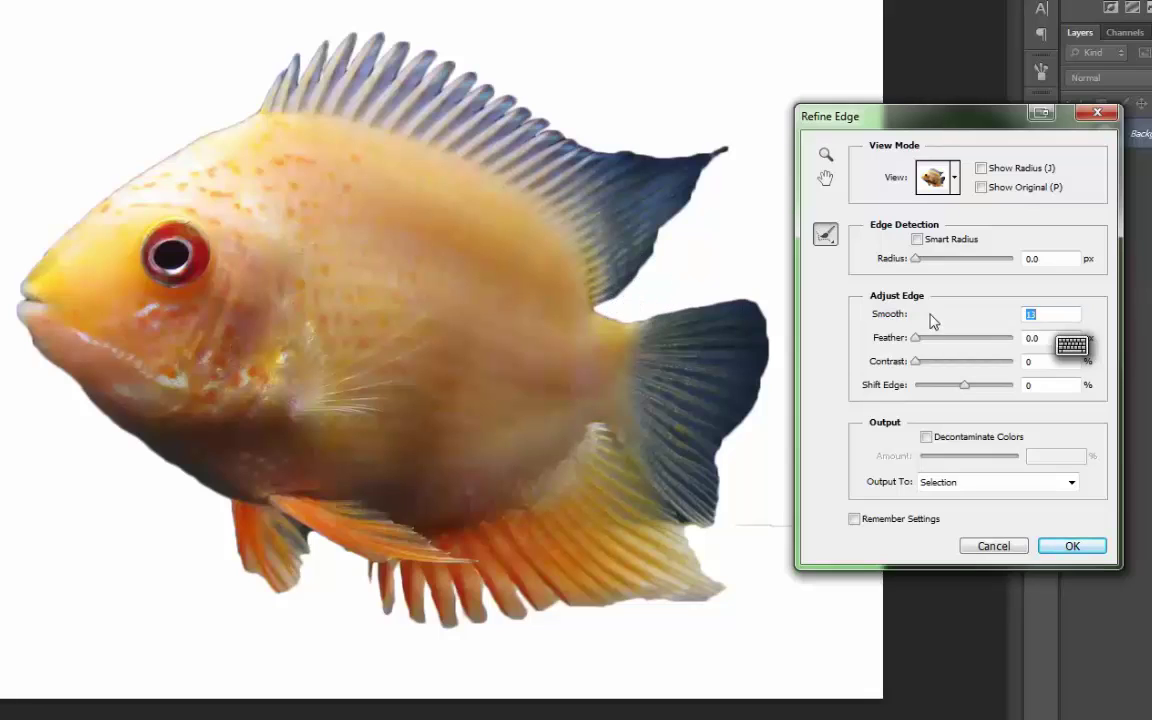
drag(929, 318, 977, 324)
key(ctrl)
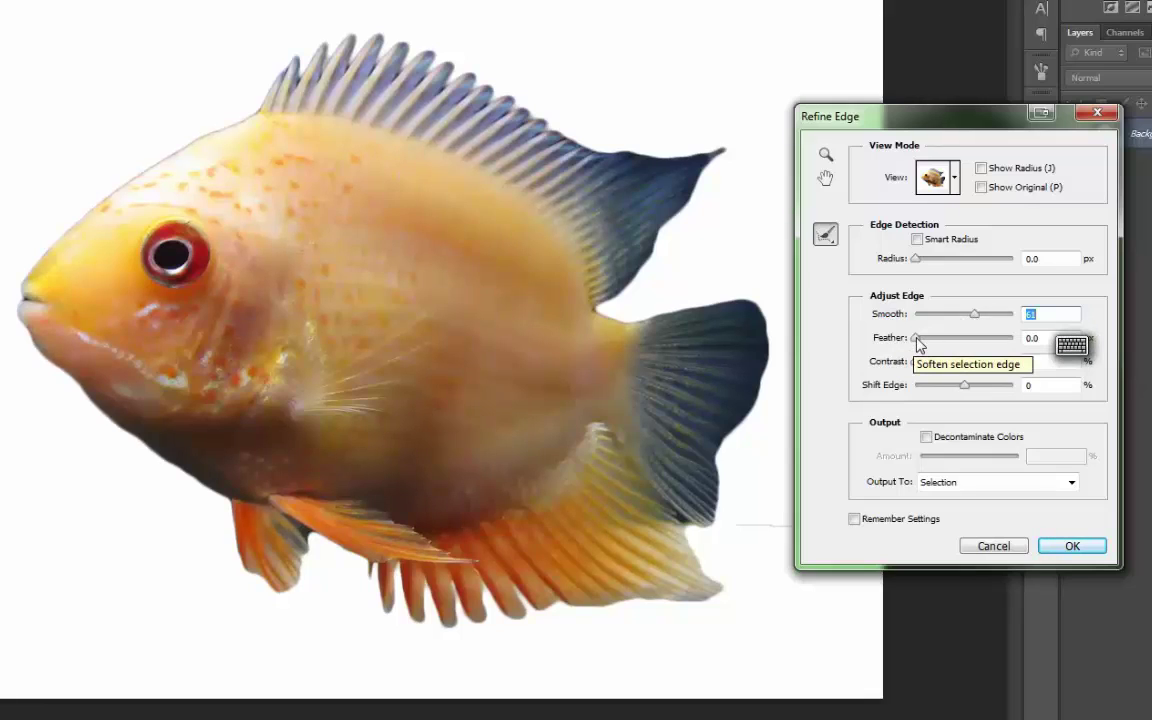
drag(918, 340, 929, 342)
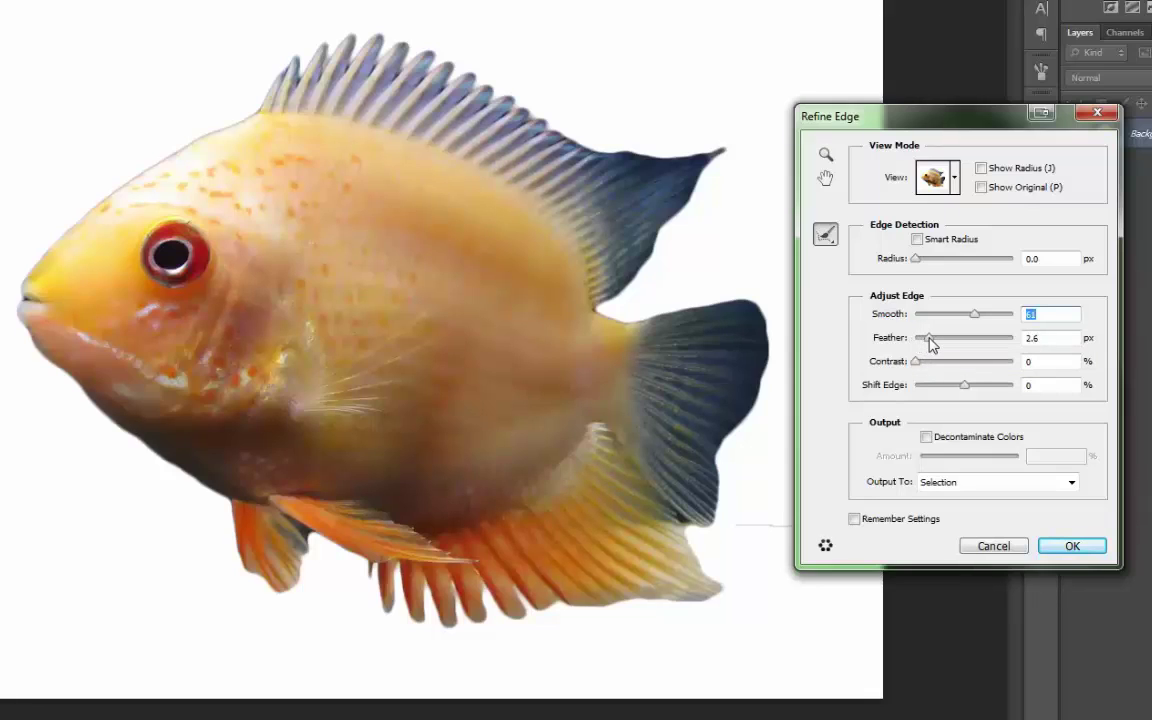
key(Tab)
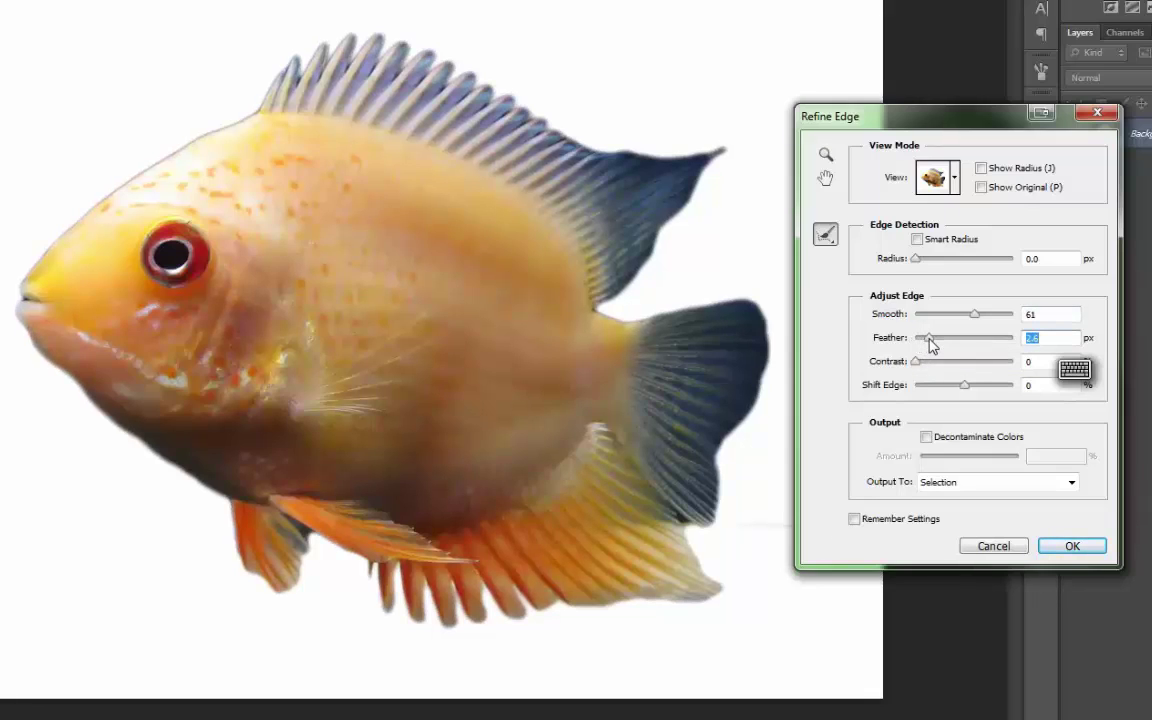
drag(929, 338, 914, 340)
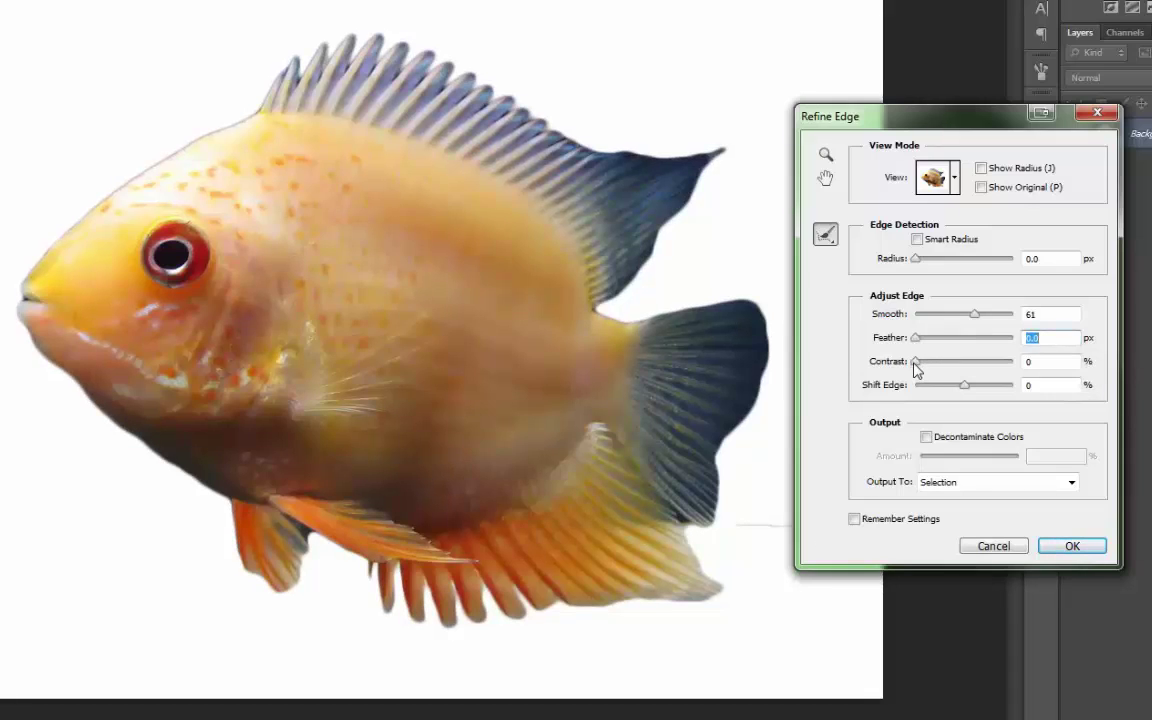
drag(915, 368, 972, 373)
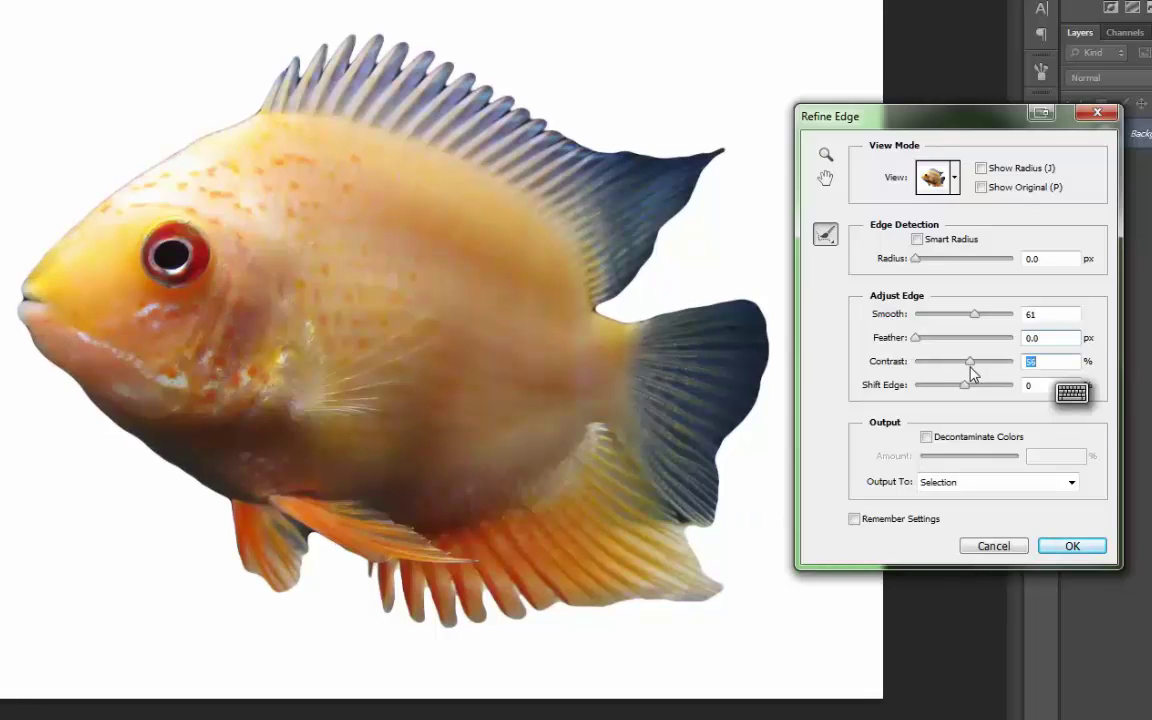
drag(968, 367, 949, 367)
Step: Apply Refine Edge with a Shift Edge of -3 and zoom in on the fish's fins
click(1028, 386)
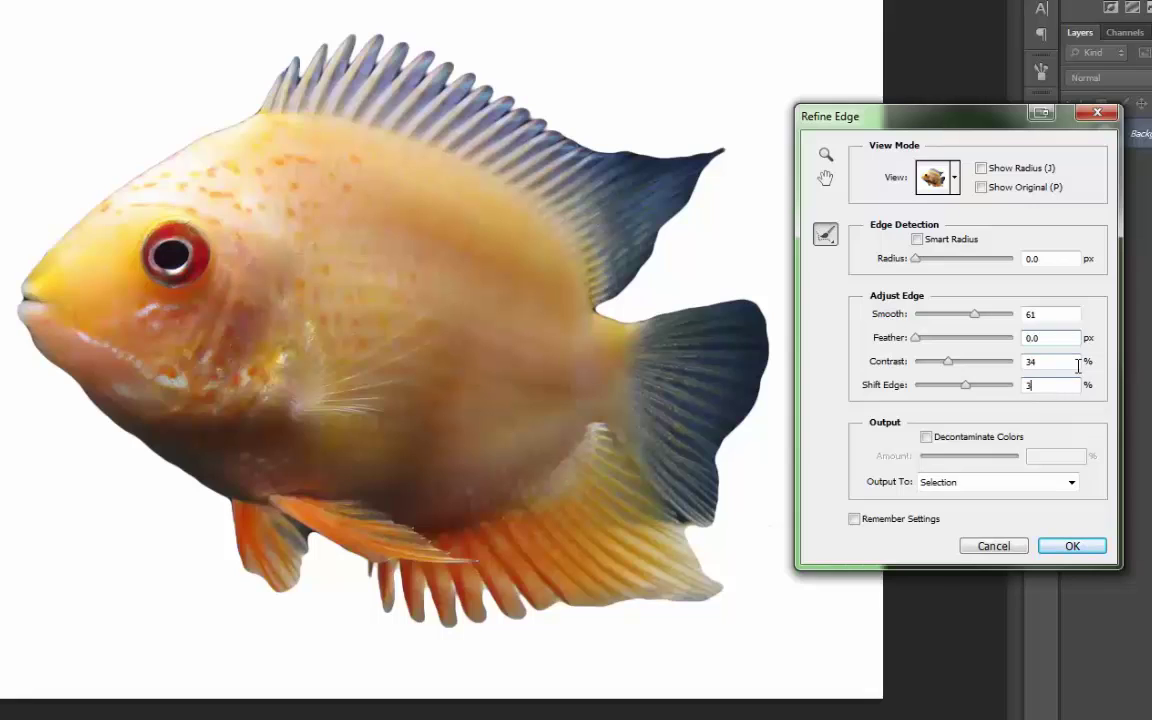
text(3)
key(BackSpace)
text(-3)
key(Return)
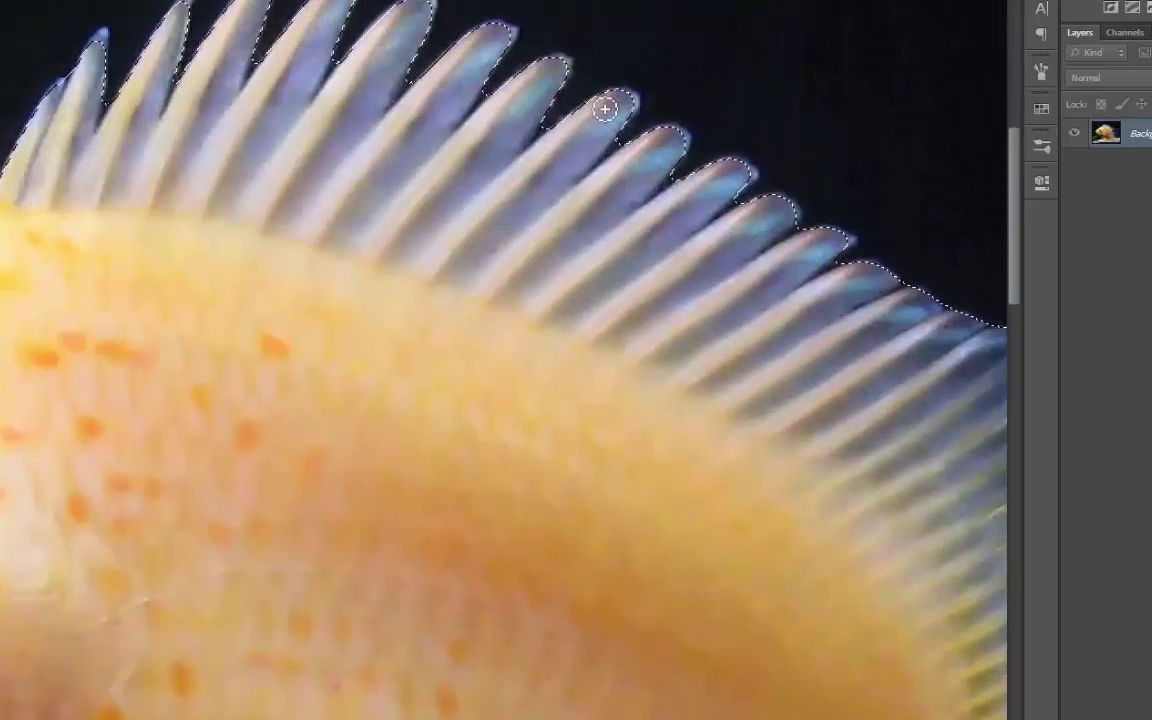
scroll(640, 110, down, 2)
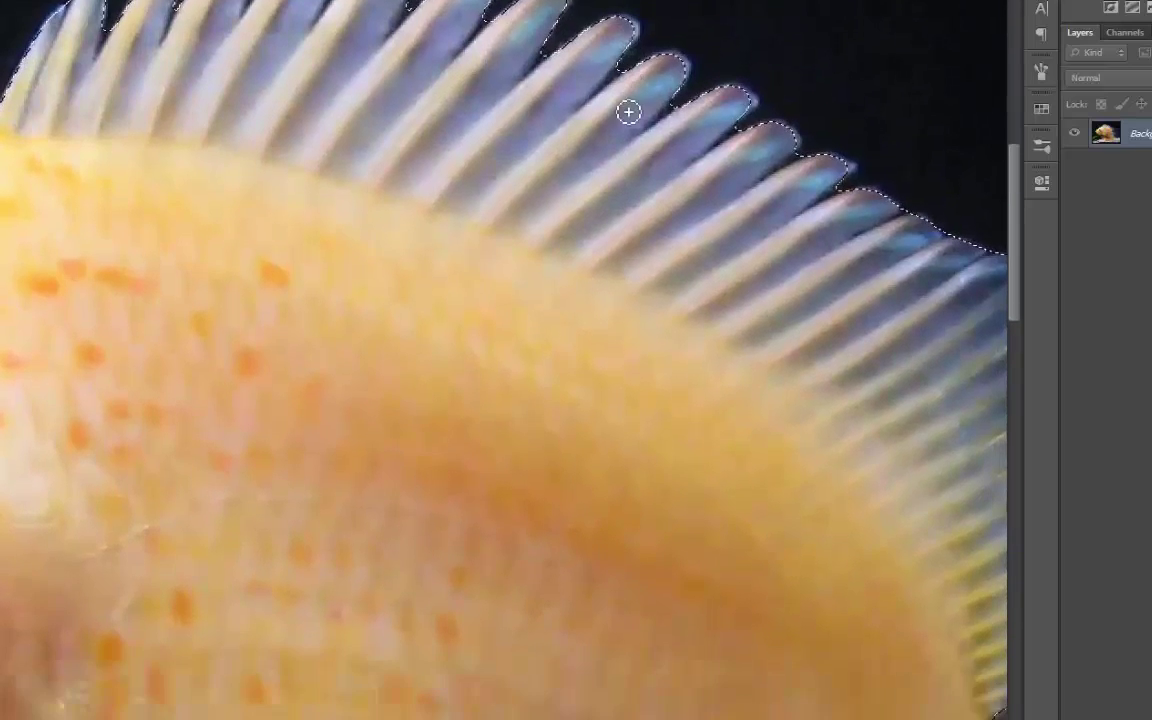
scroll(628, 112, down, 5)
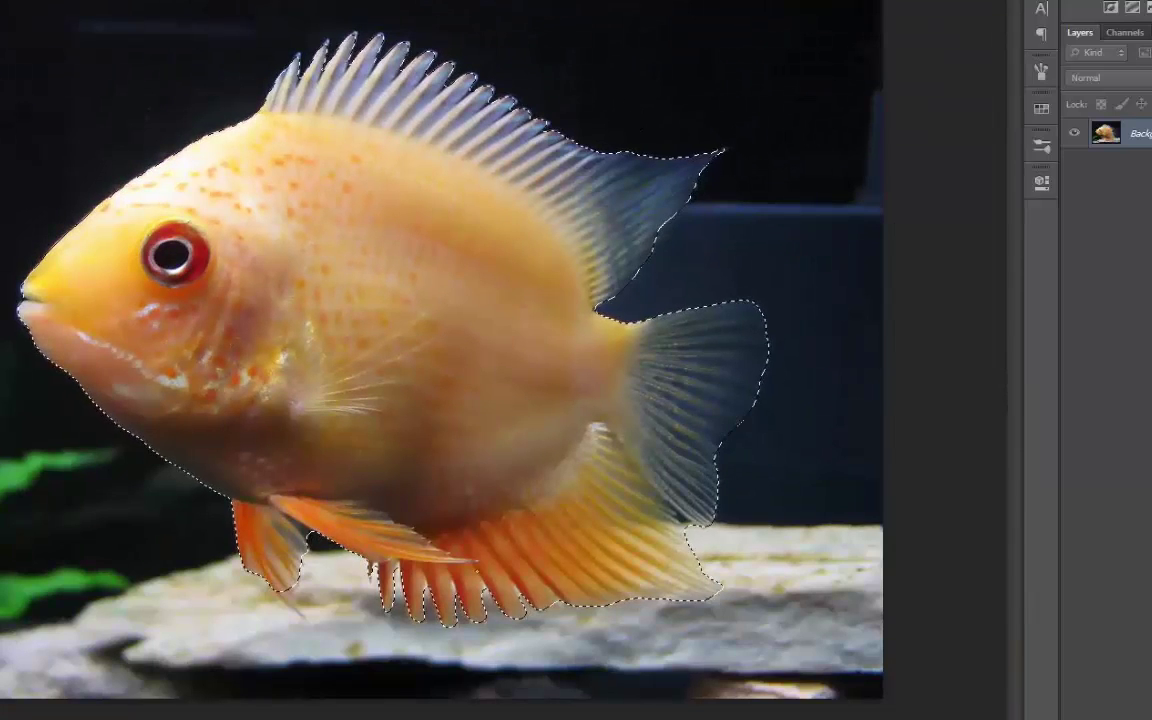
Step: Output the refined fish selection to a New Layer and toggle its visibility to check the cut-out
key(ctrl+alt+r)
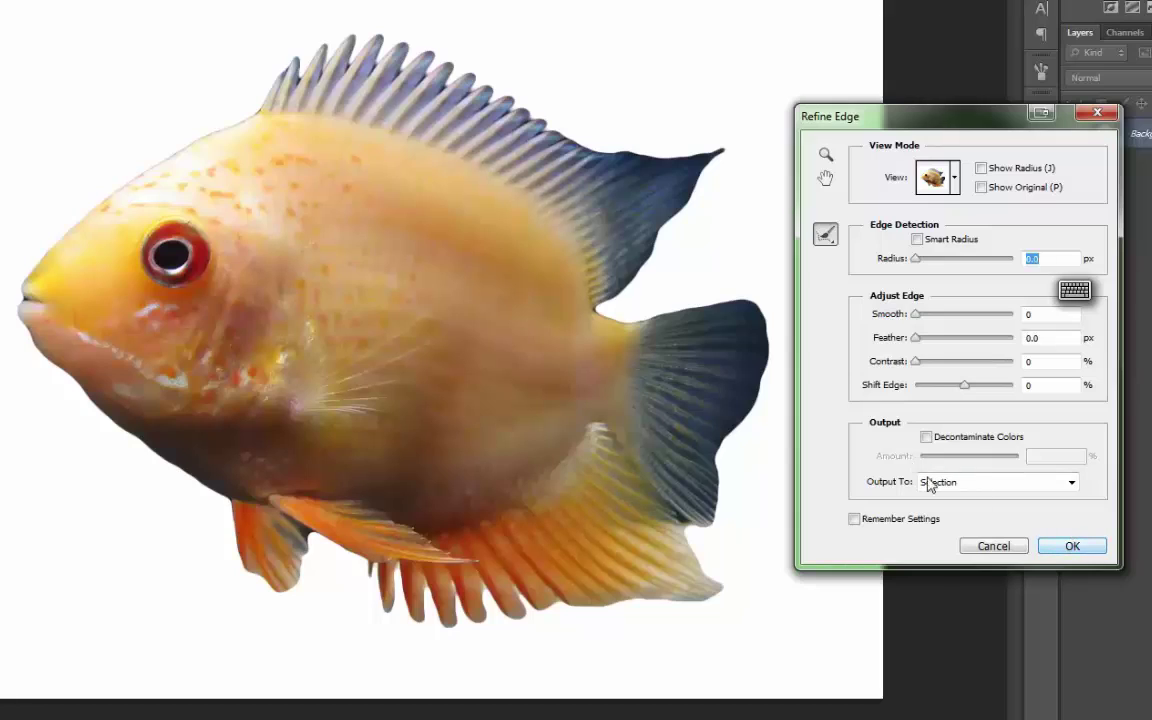
click(990, 483)
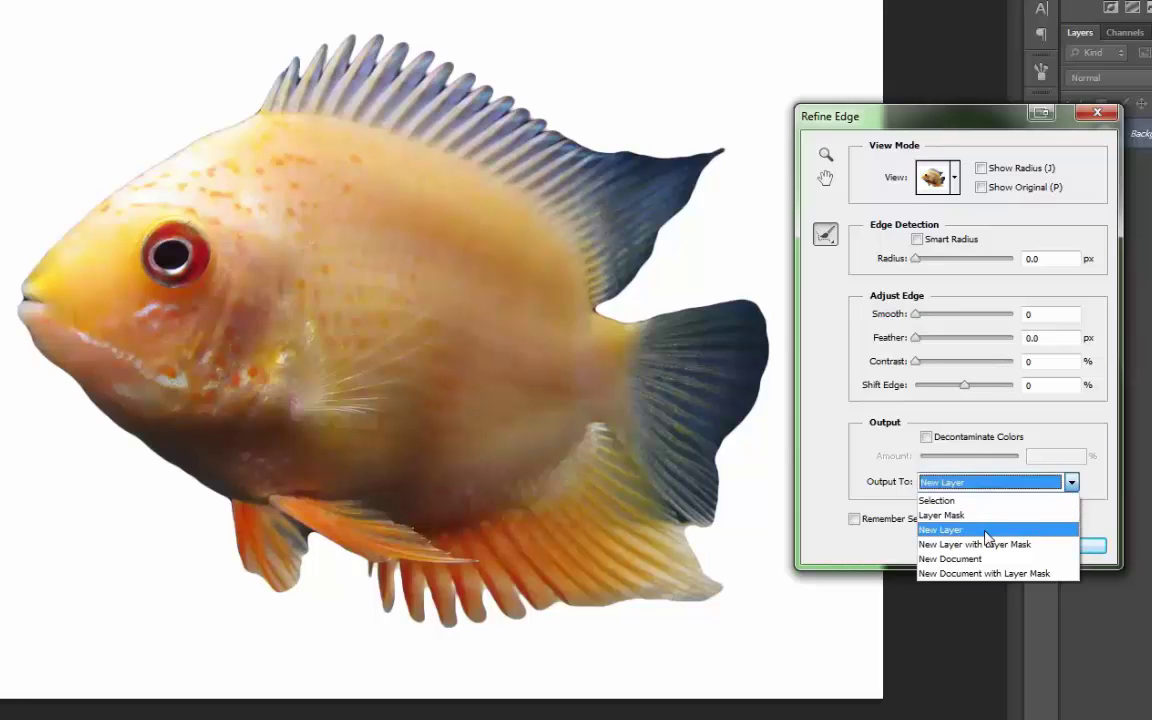
click(985, 531)
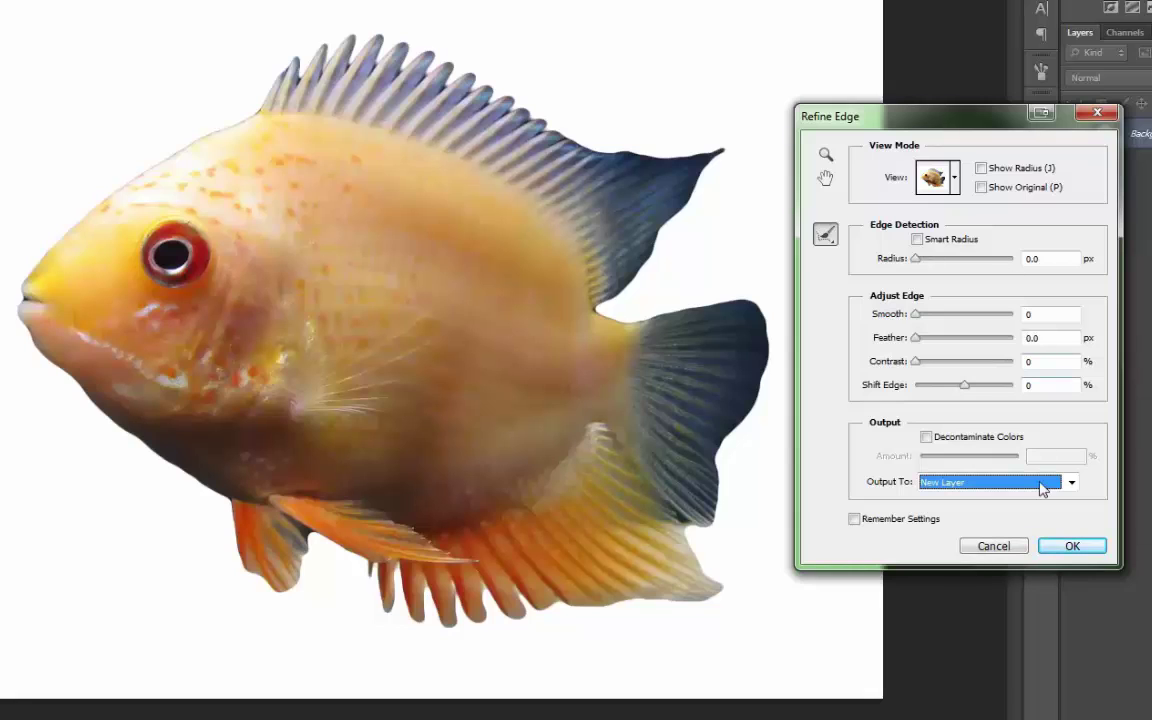
click(1055, 558)
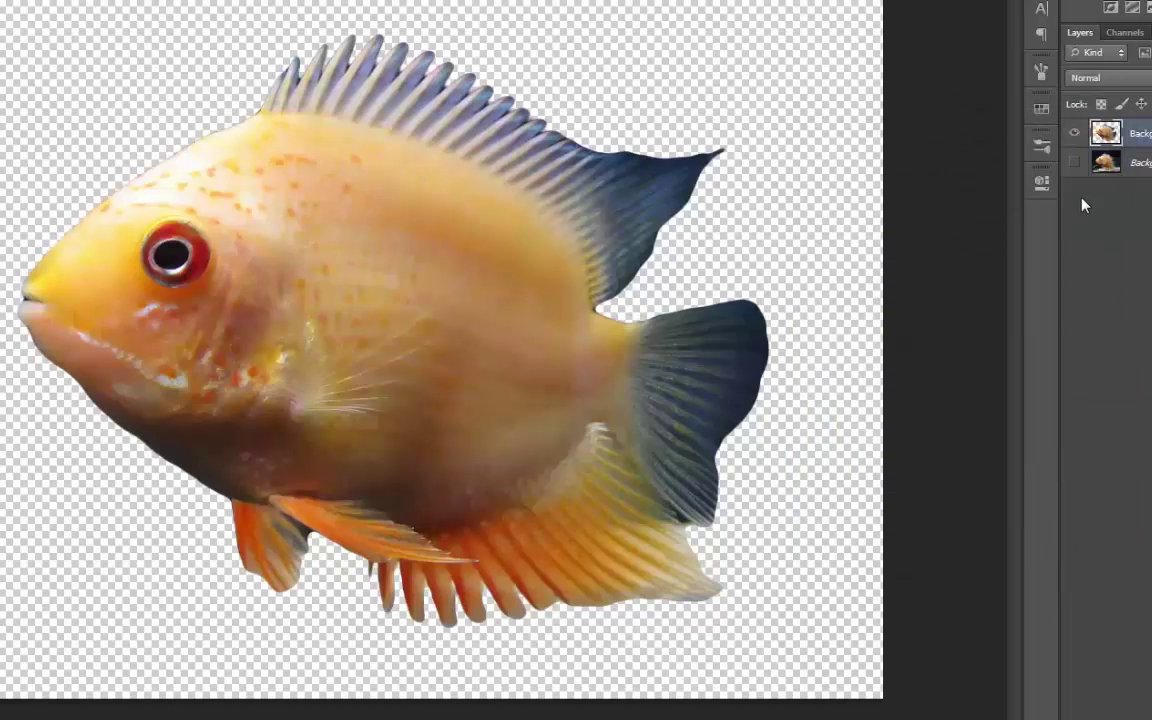
click(1075, 140)
click(1075, 140)
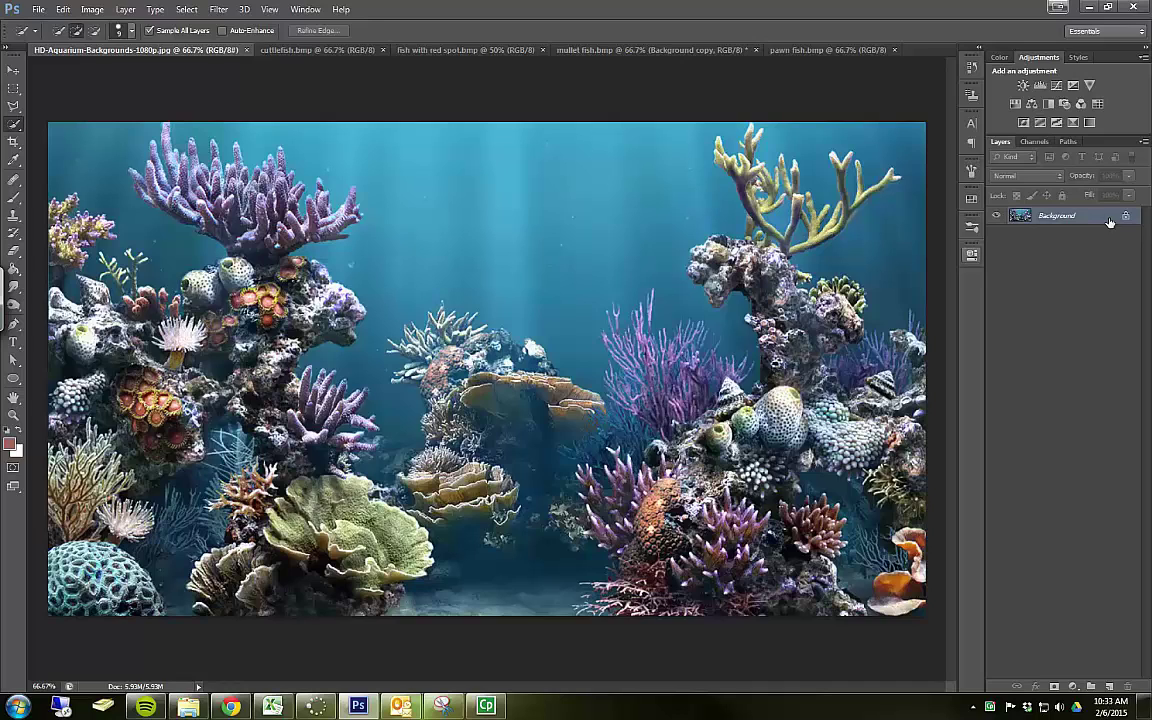
Step: Duplicate the aquarium background layer with Ctrl+J and name the copy 'Background Copy'
key(ctrl+j)
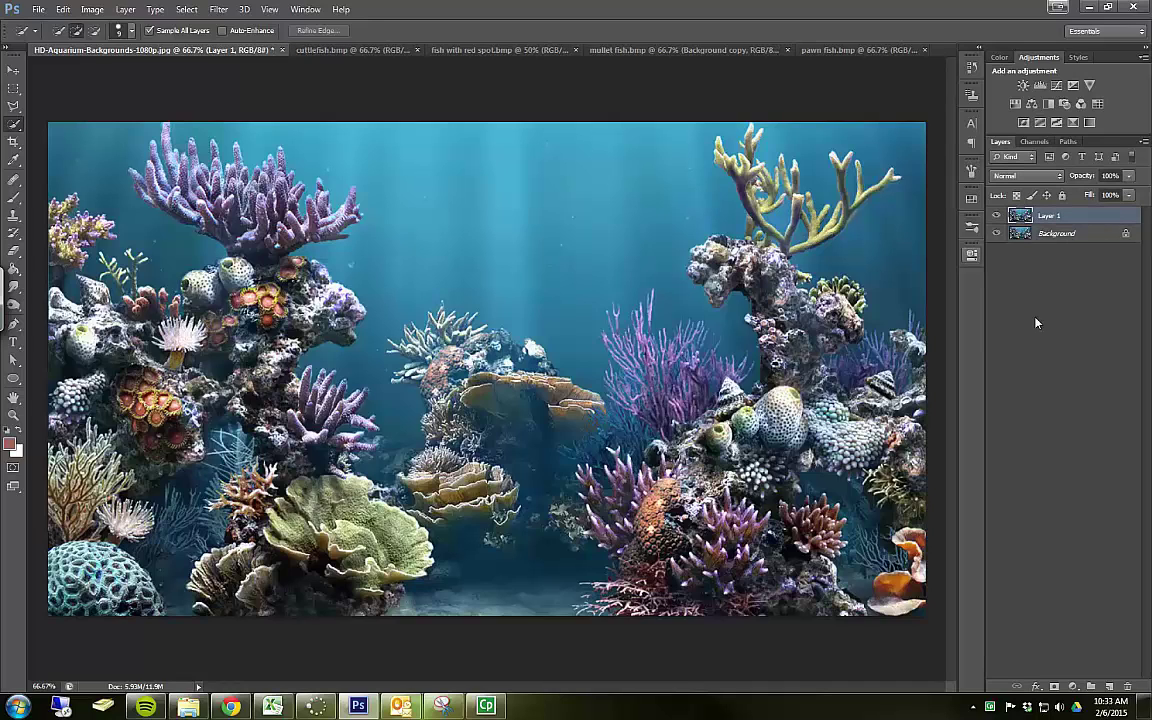
double_click(1046, 216)
text(B)
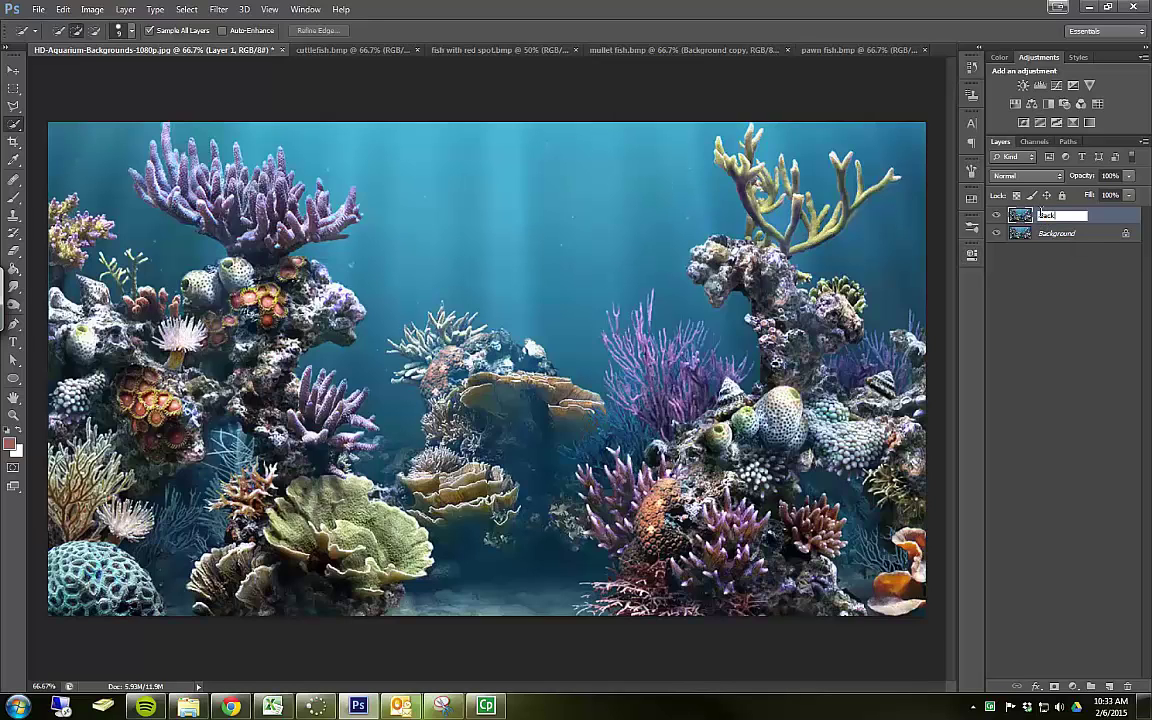
text(ackground Copy)
key(Return)
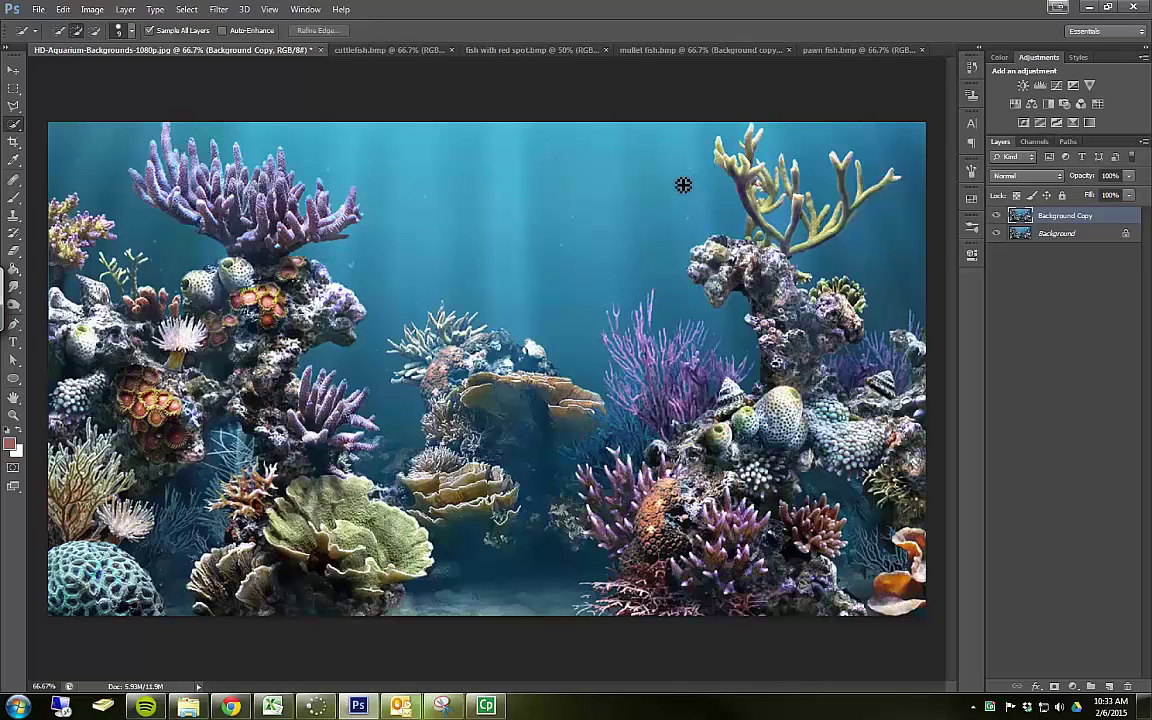
click(306, 11)
mouse_move(312, 25)
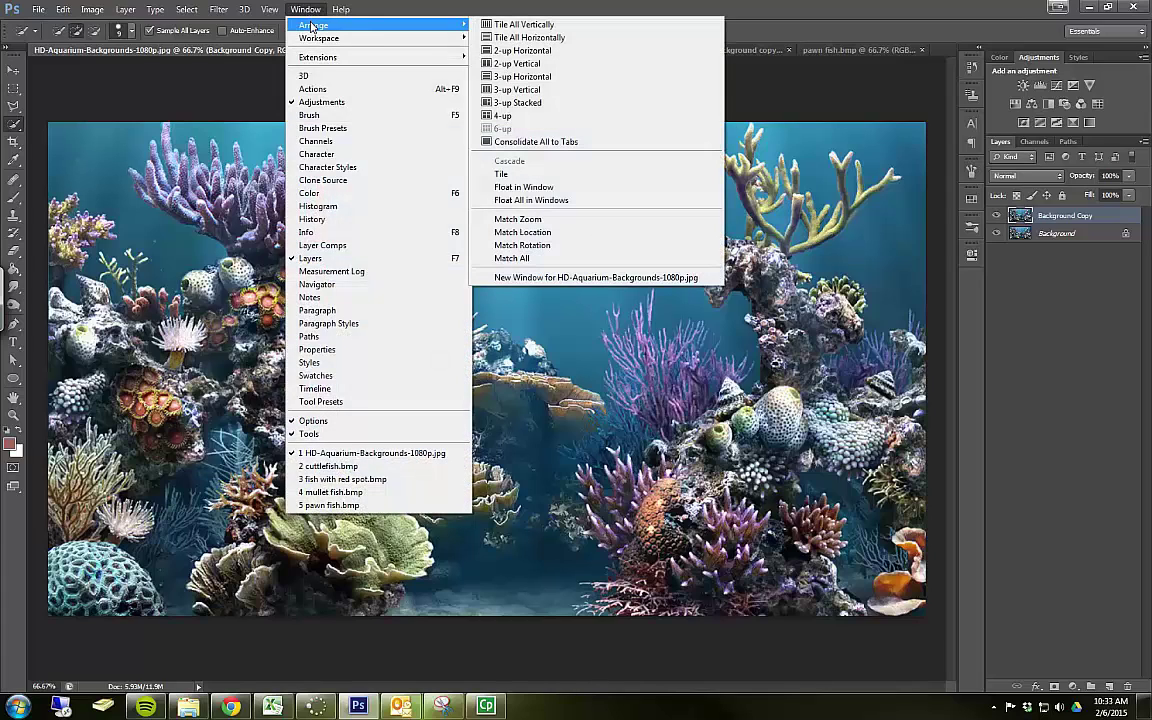
Step: Arrange documents 2-up Horizontal and float the mullet fish cut-out in its own window
click(538, 55)
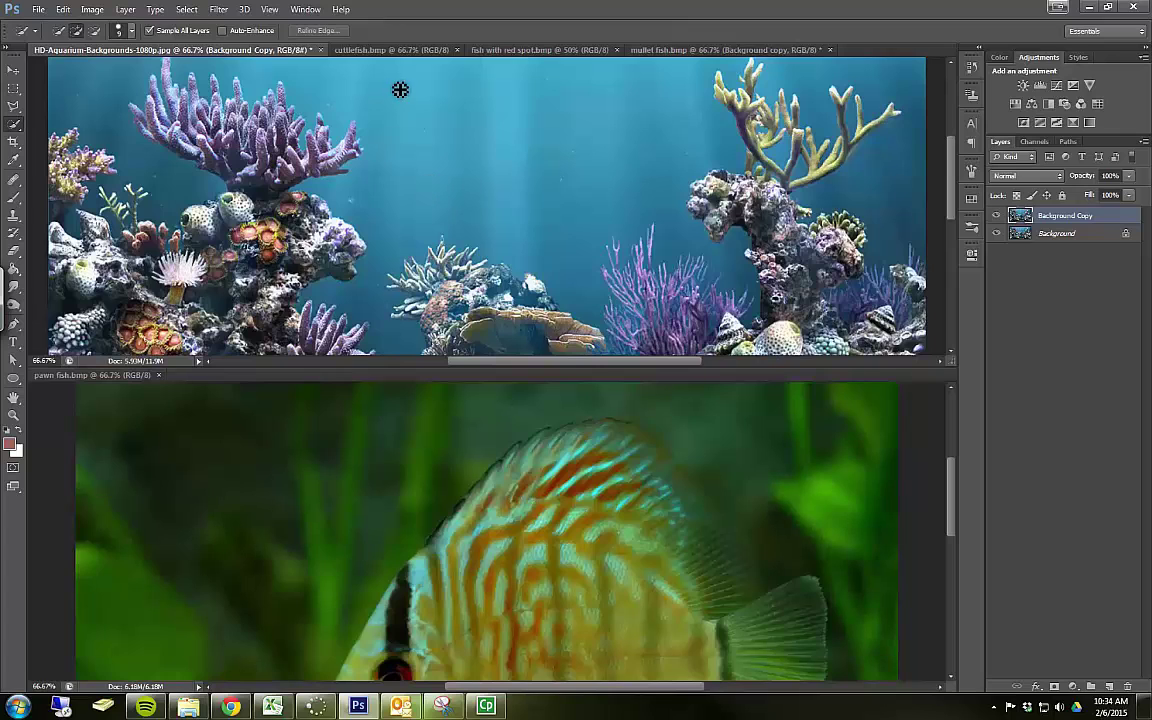
click(500, 48)
click(416, 48)
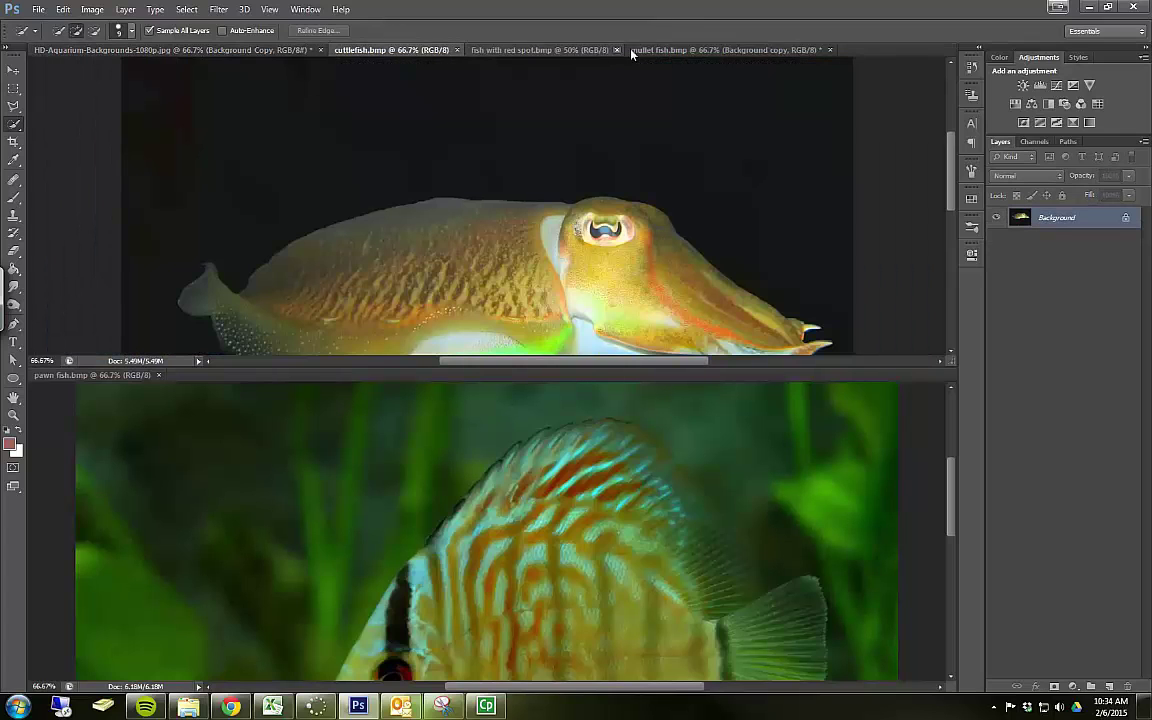
click(660, 49)
drag(663, 46, 214, 378)
Step: Drag the mullet fish's Background copy layer into the aquarium document
click(140, 48)
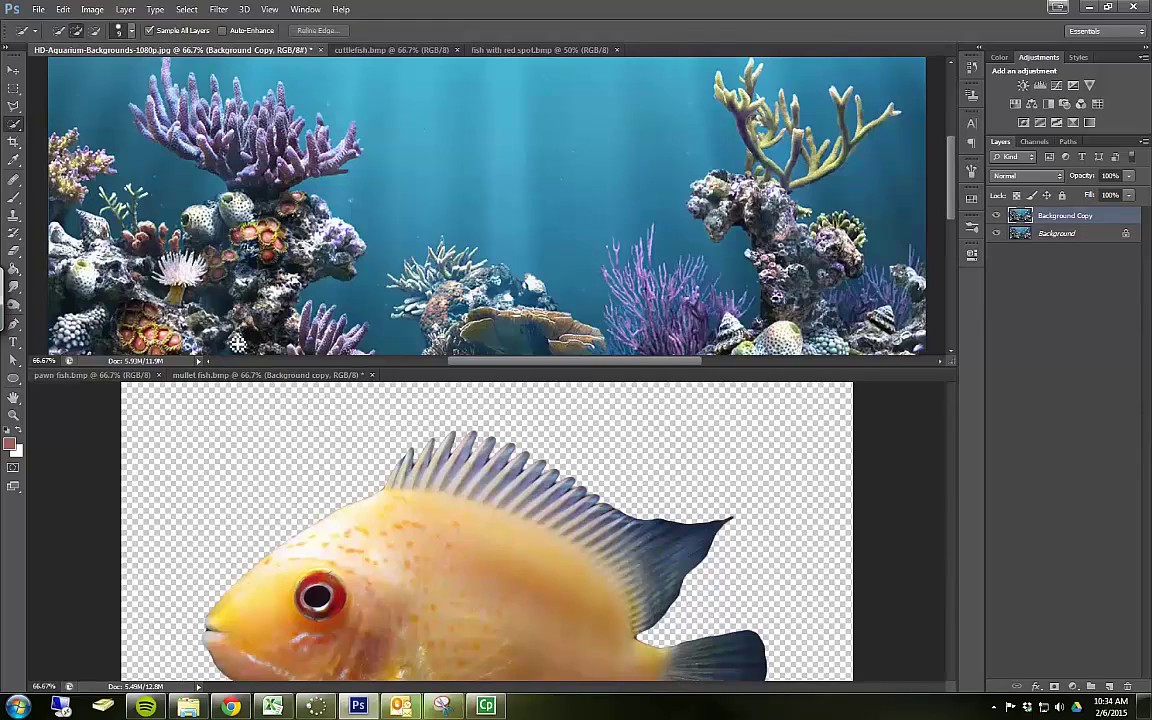
click(238, 377)
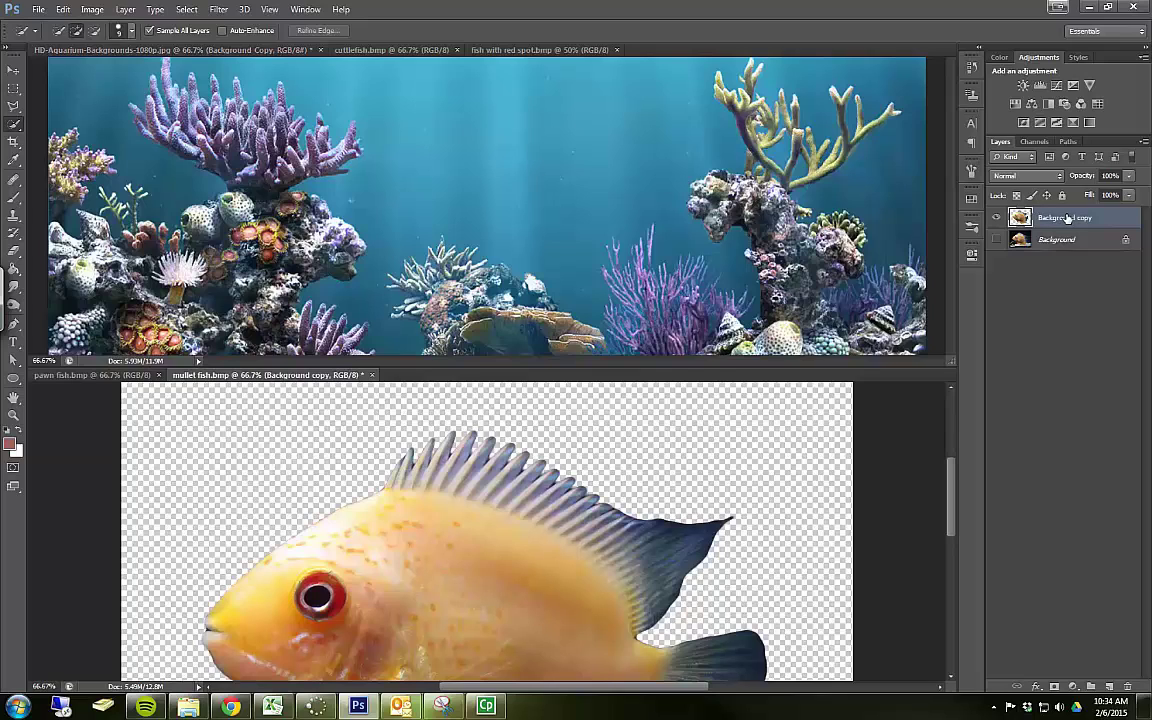
drag(1068, 218, 451, 180)
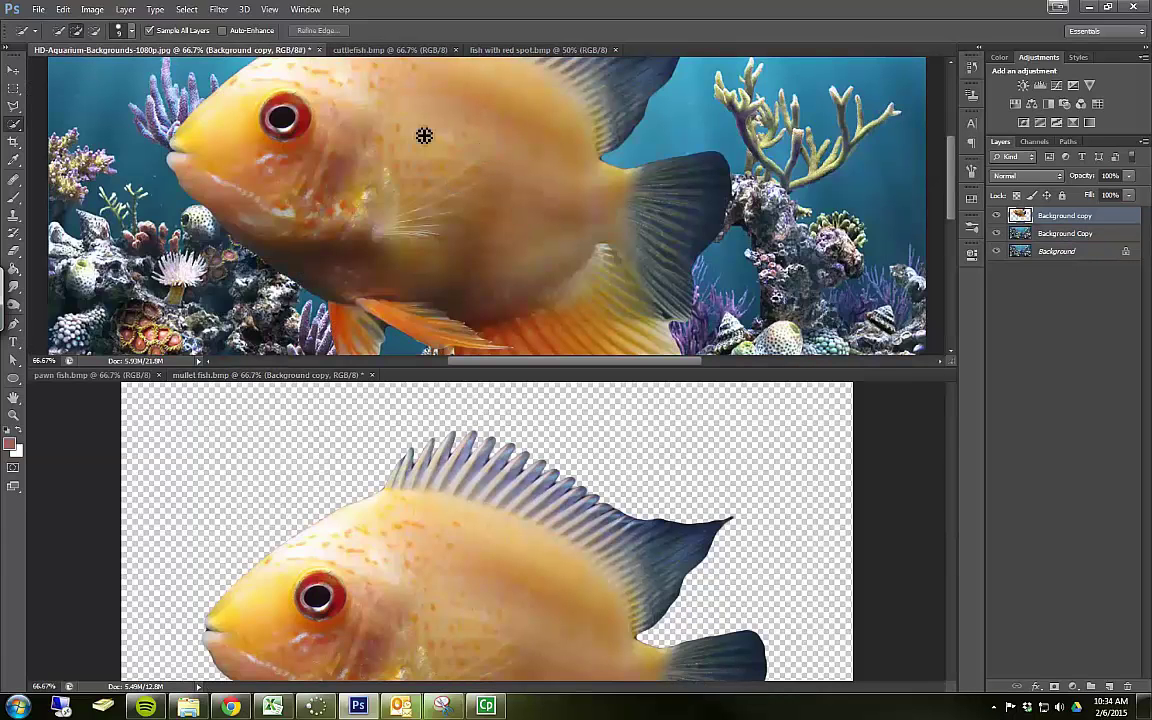
Step: Consolidate all documents back into tabs
click(302, 9)
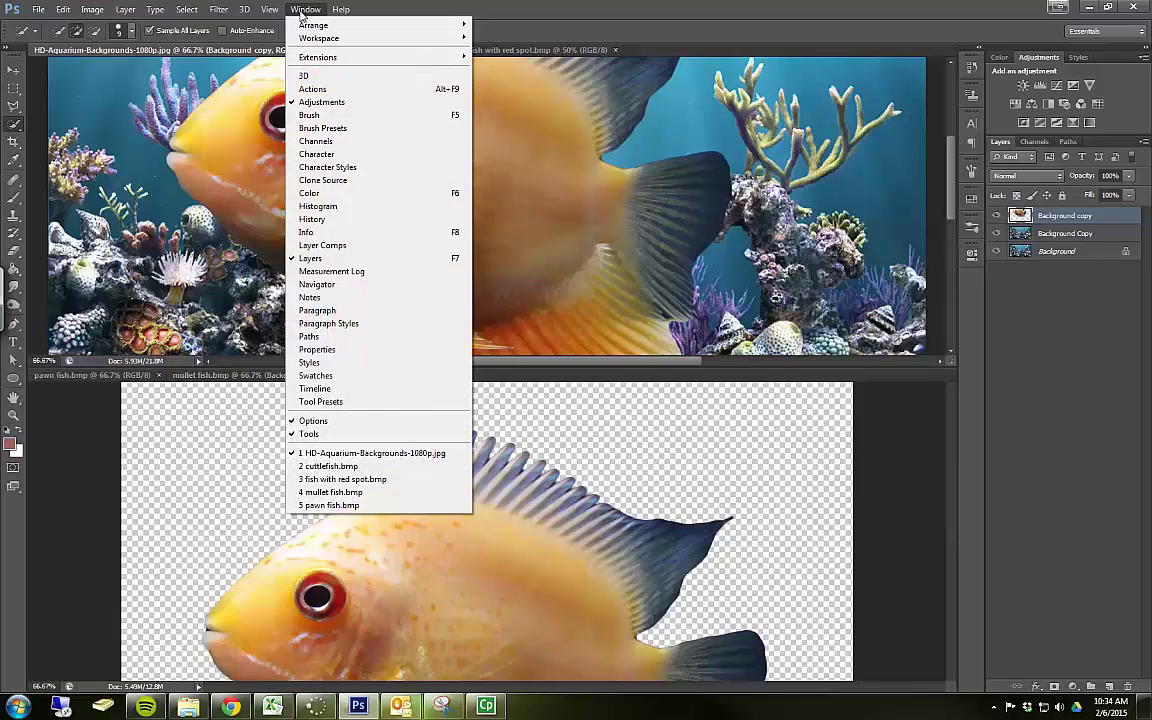
mouse_move(277, 25)
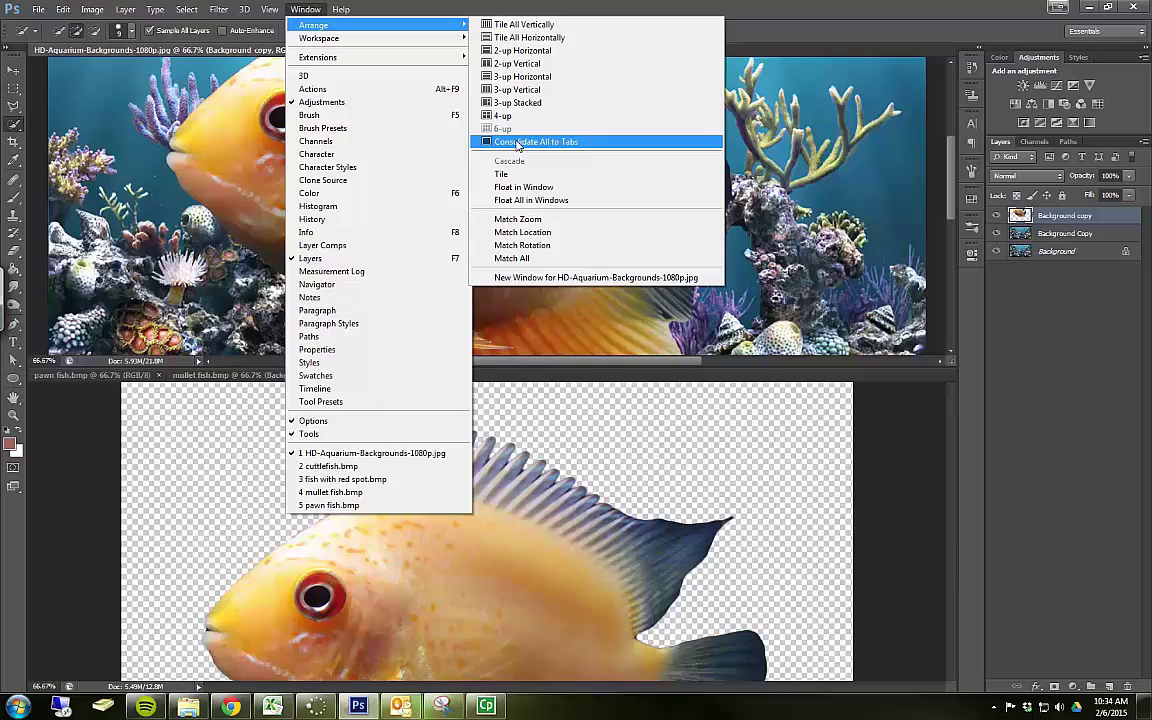
click(518, 146)
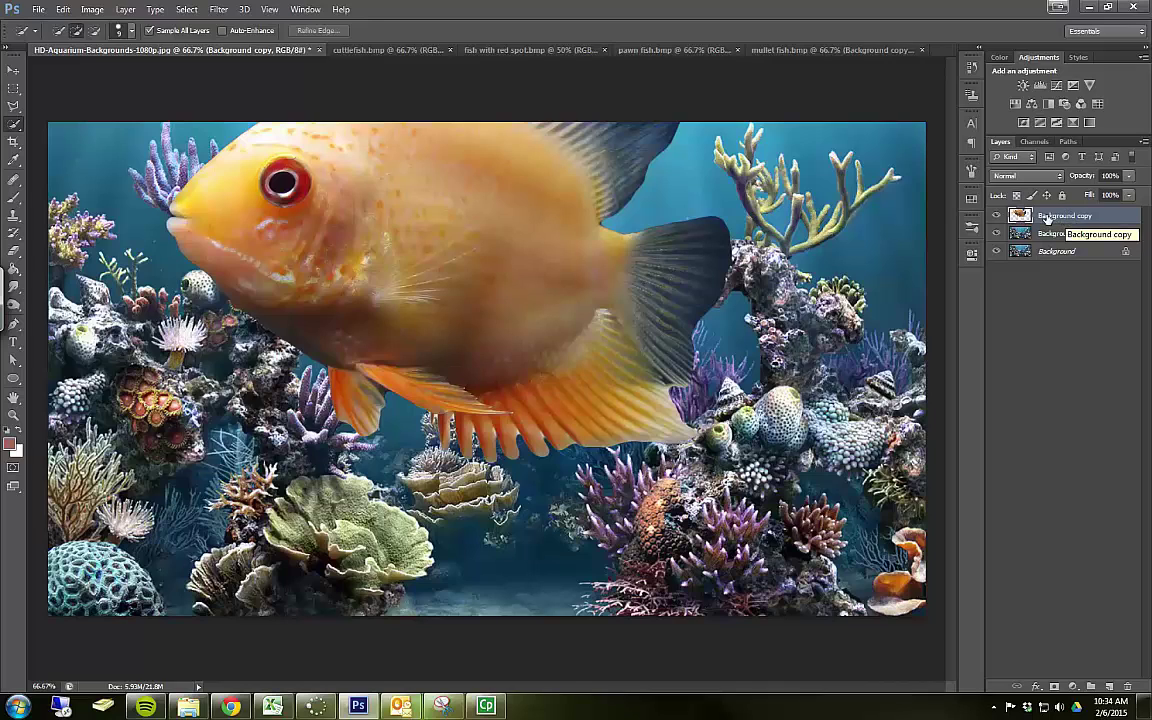
Step: Free Transform the fish down to about 29% and move it to the upper centre of the reef
key(ctrl+t)
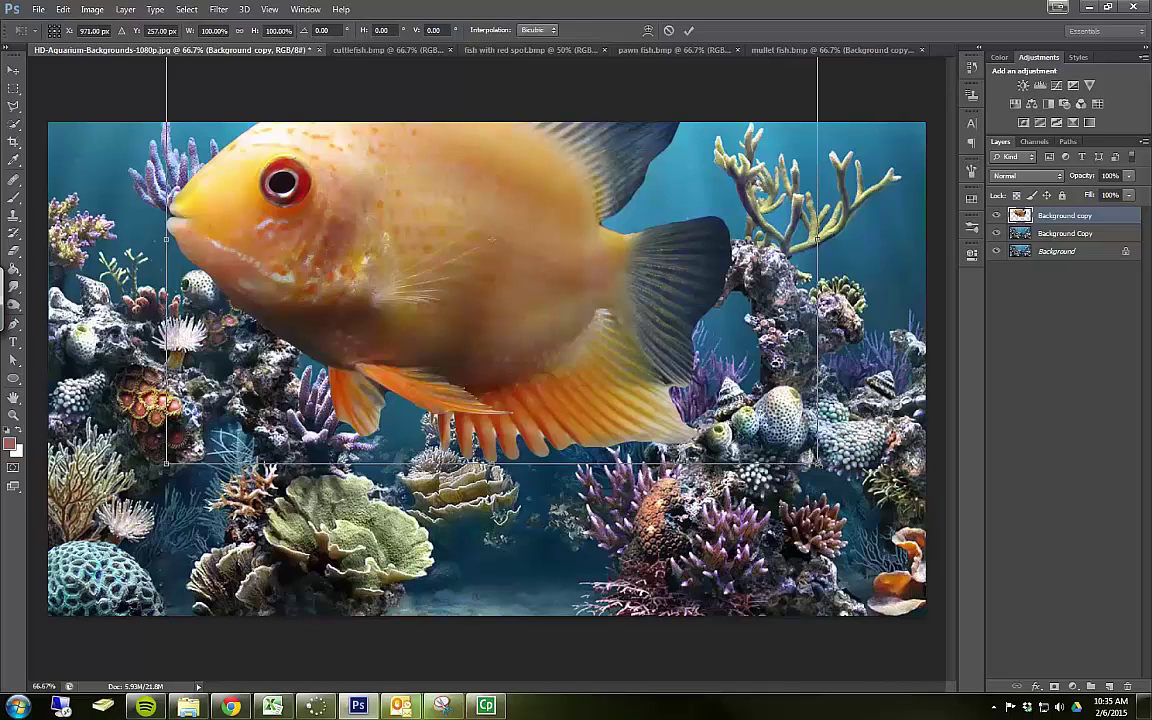
drag(818, 463, 330, 222)
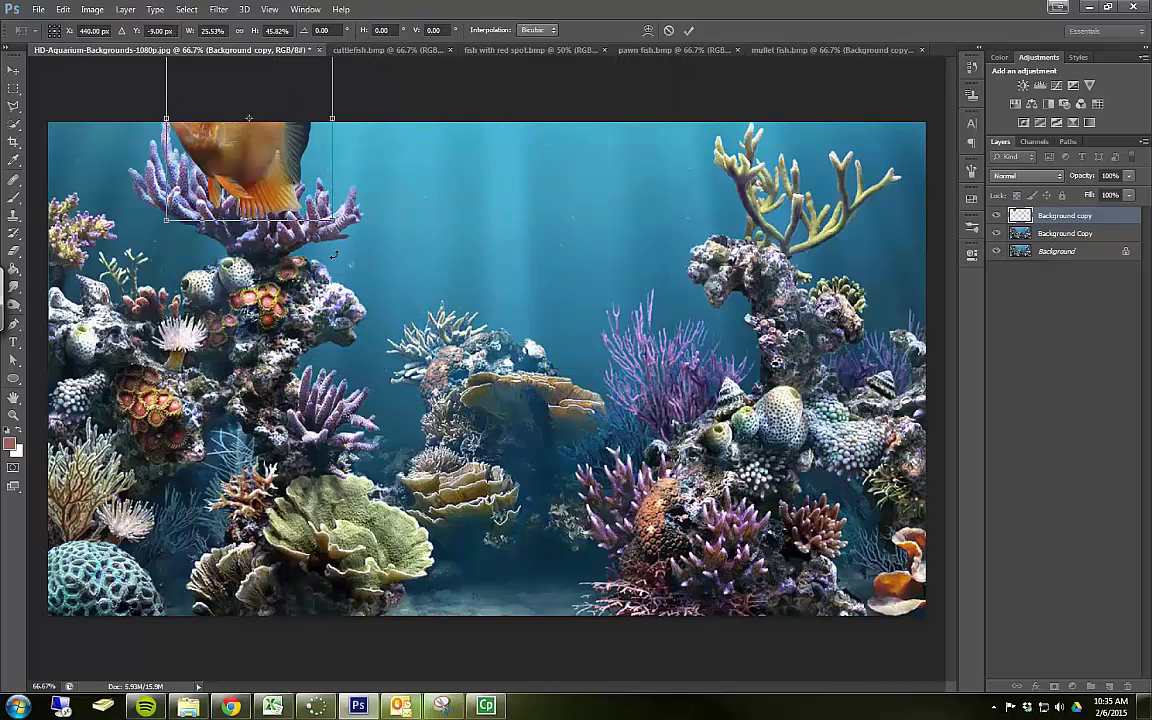
key(ctrl+z)
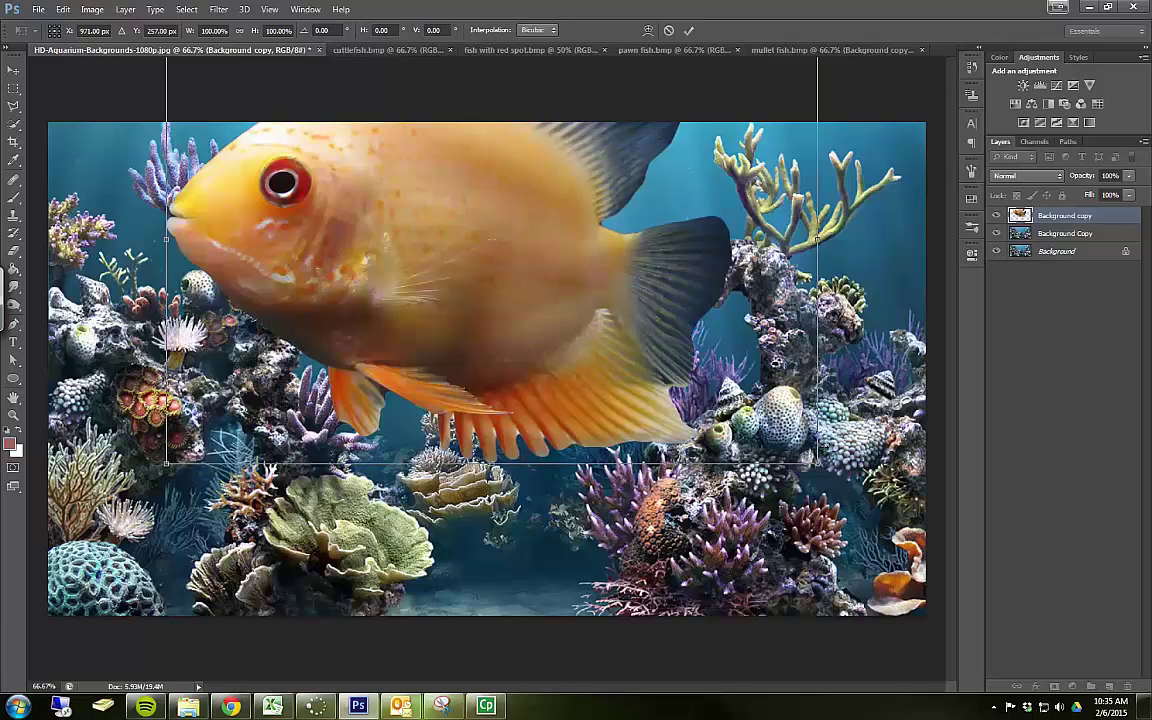
drag(738, 416, 356, 145)
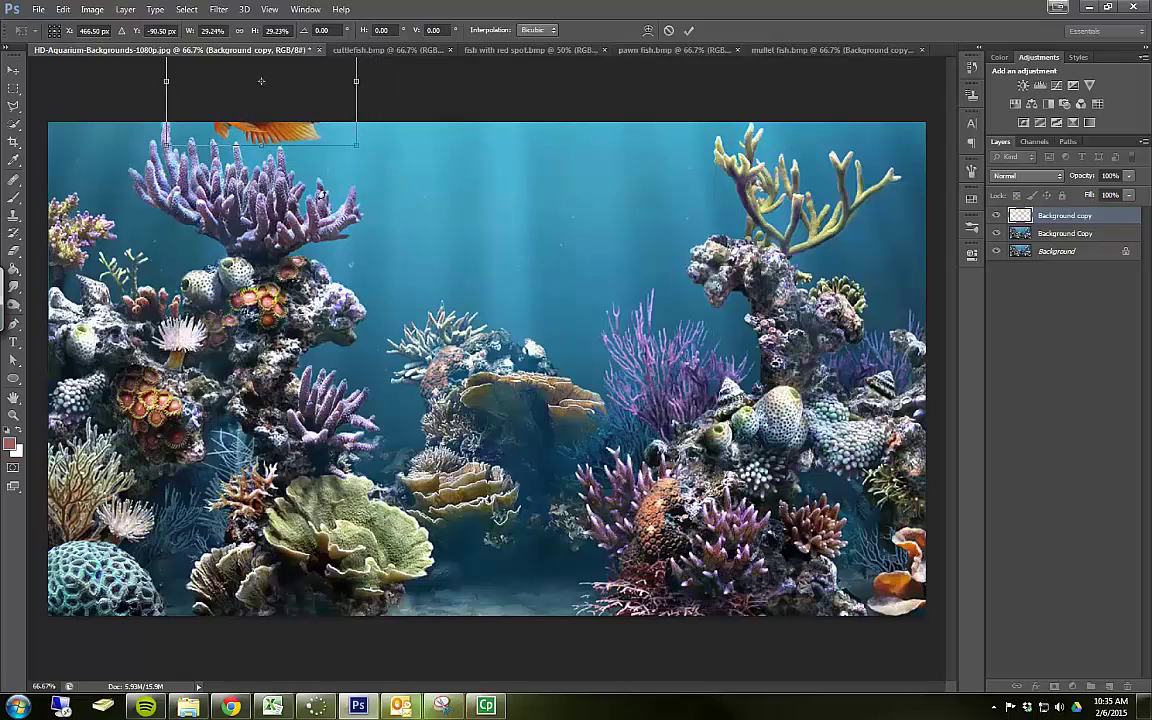
drag(273, 133, 623, 288)
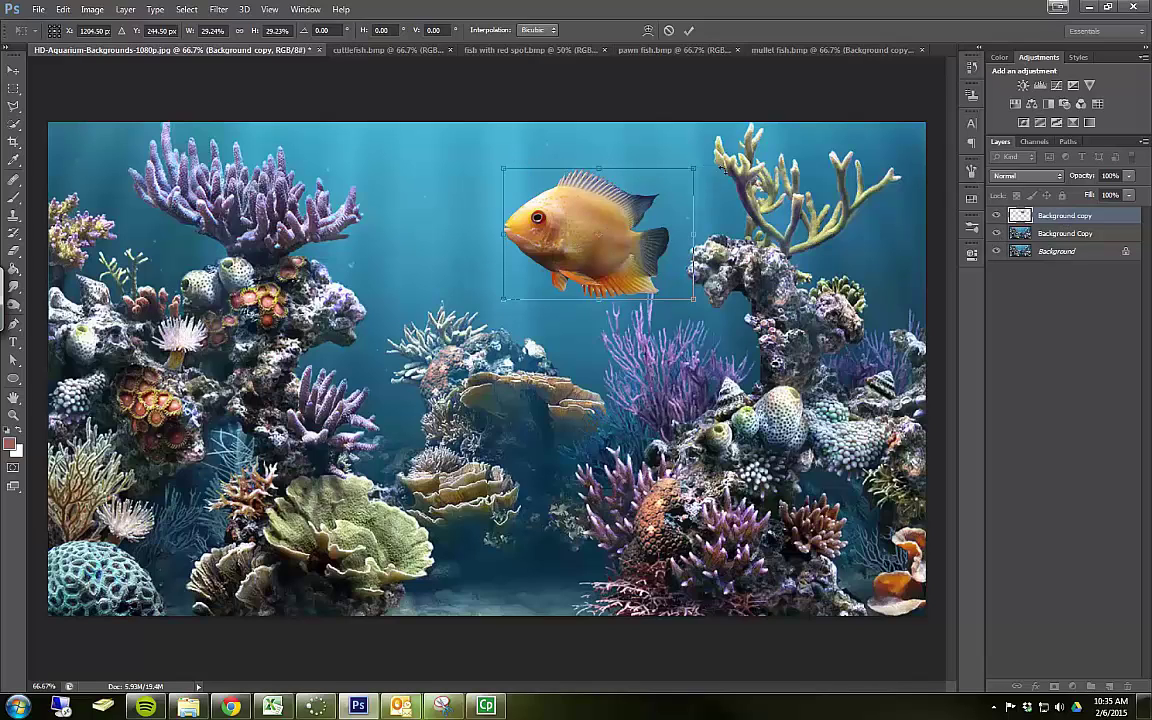
click(341, 9)
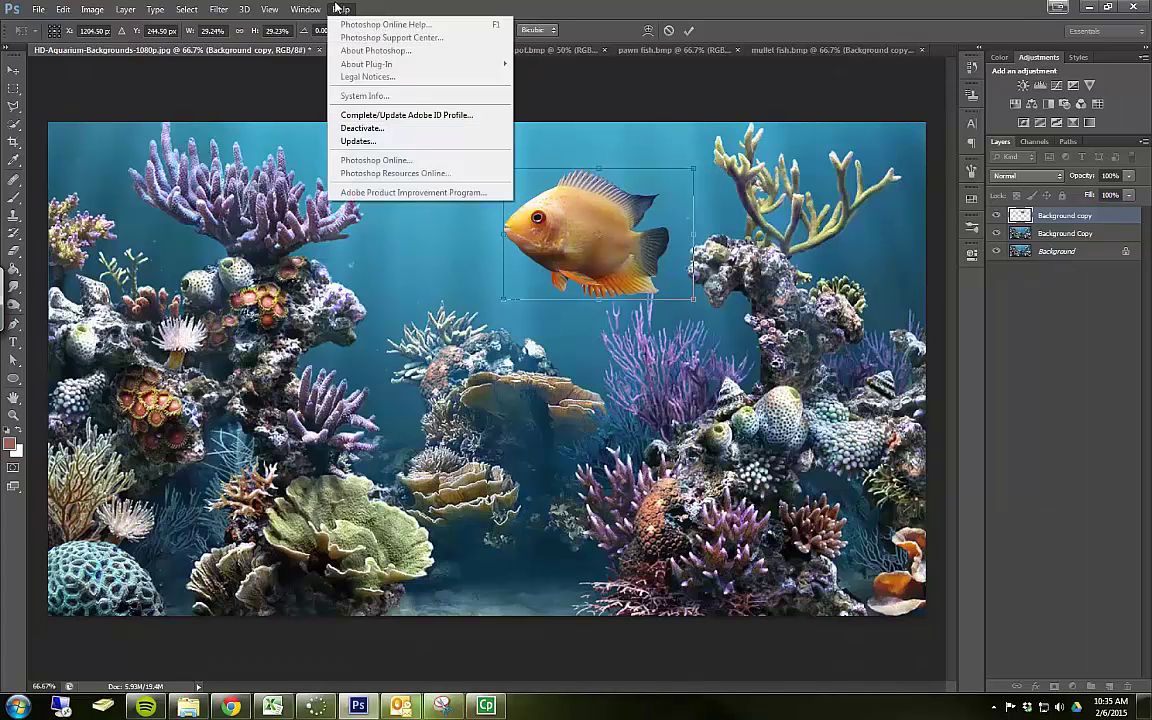
mouse_move(242, 9)
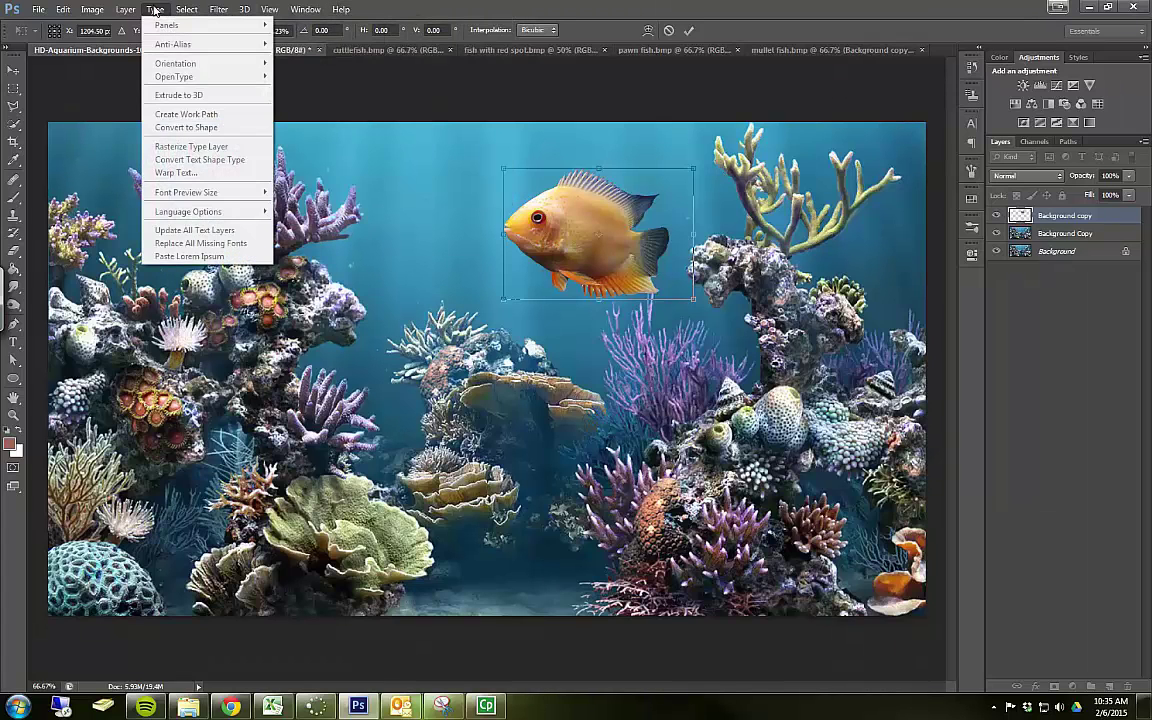
mouse_move(93, 12)
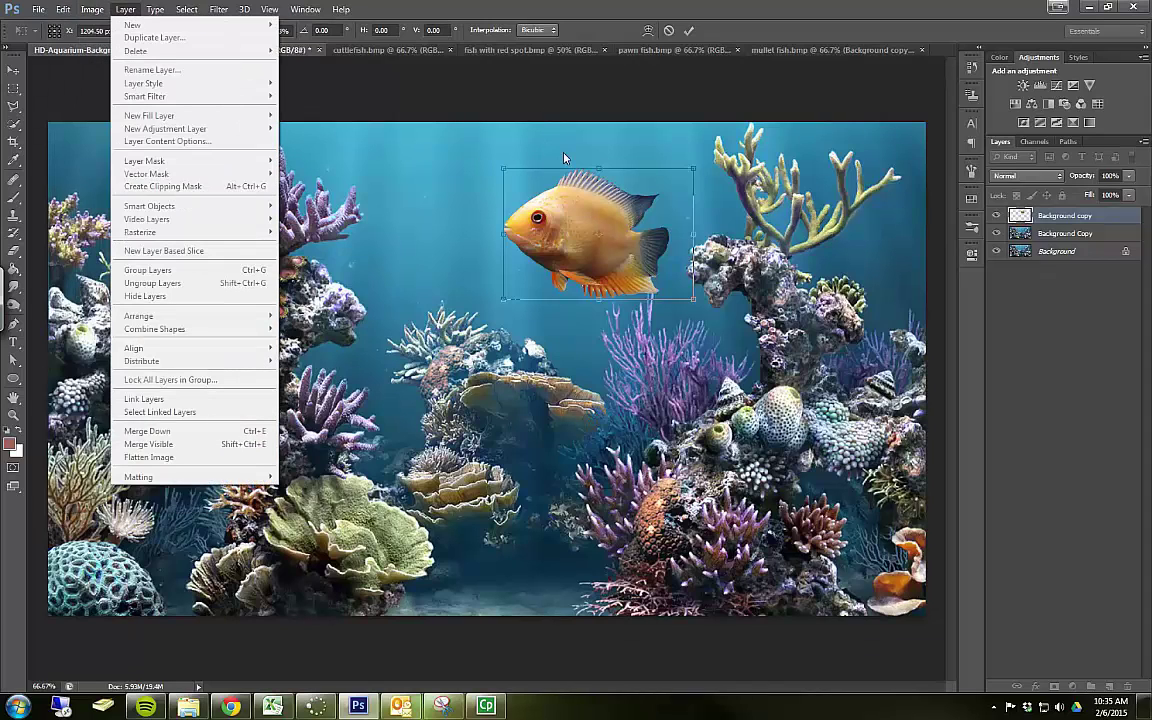
key(Escape)
key(Escape)
Step: Rename the fish layer to 'Mullet Fish'
key(w)
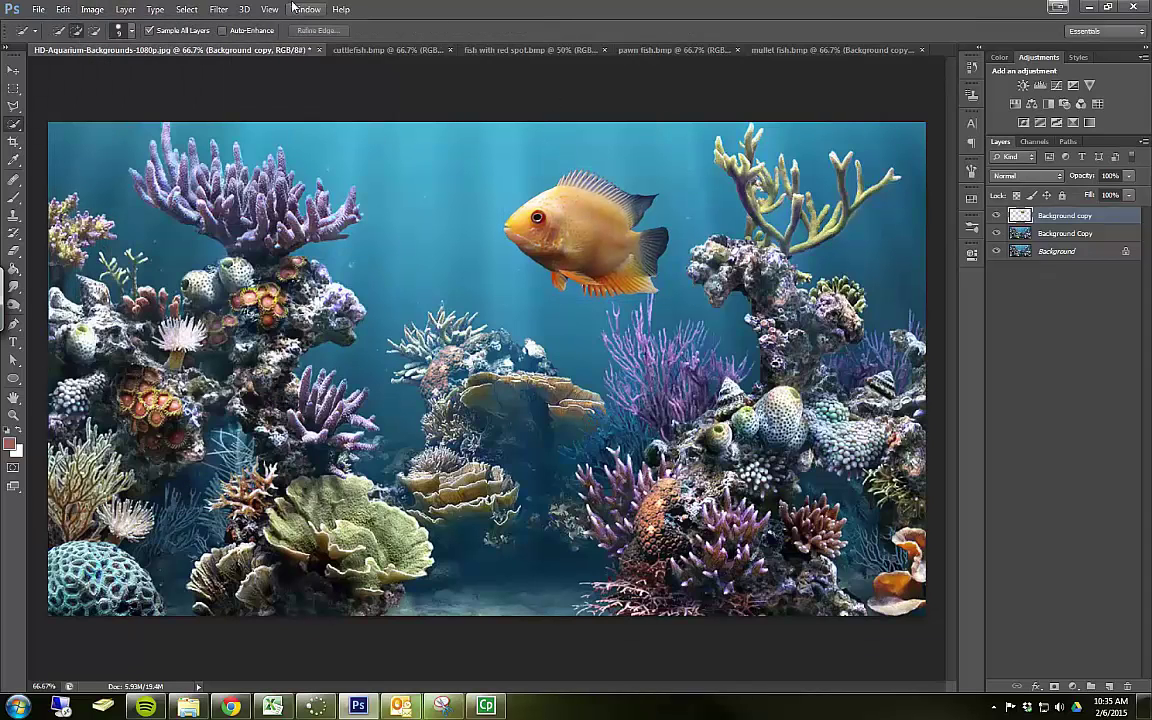
click(186, 9)
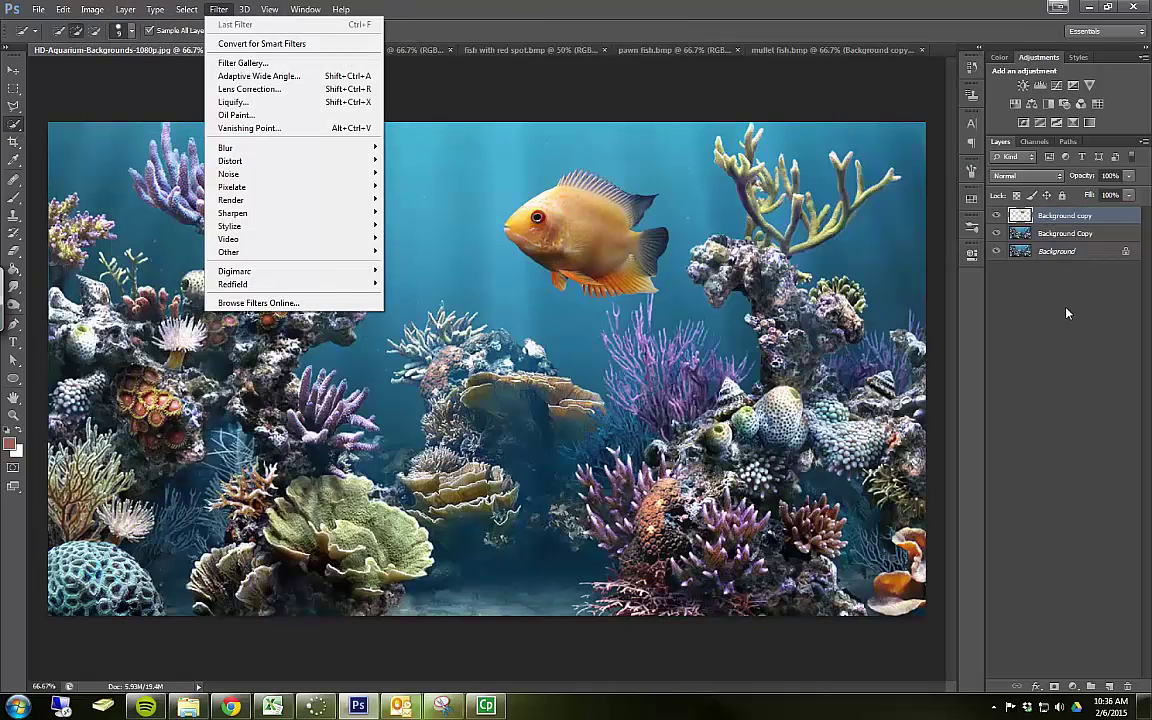
double_click(1062, 215)
text(Mullet F)
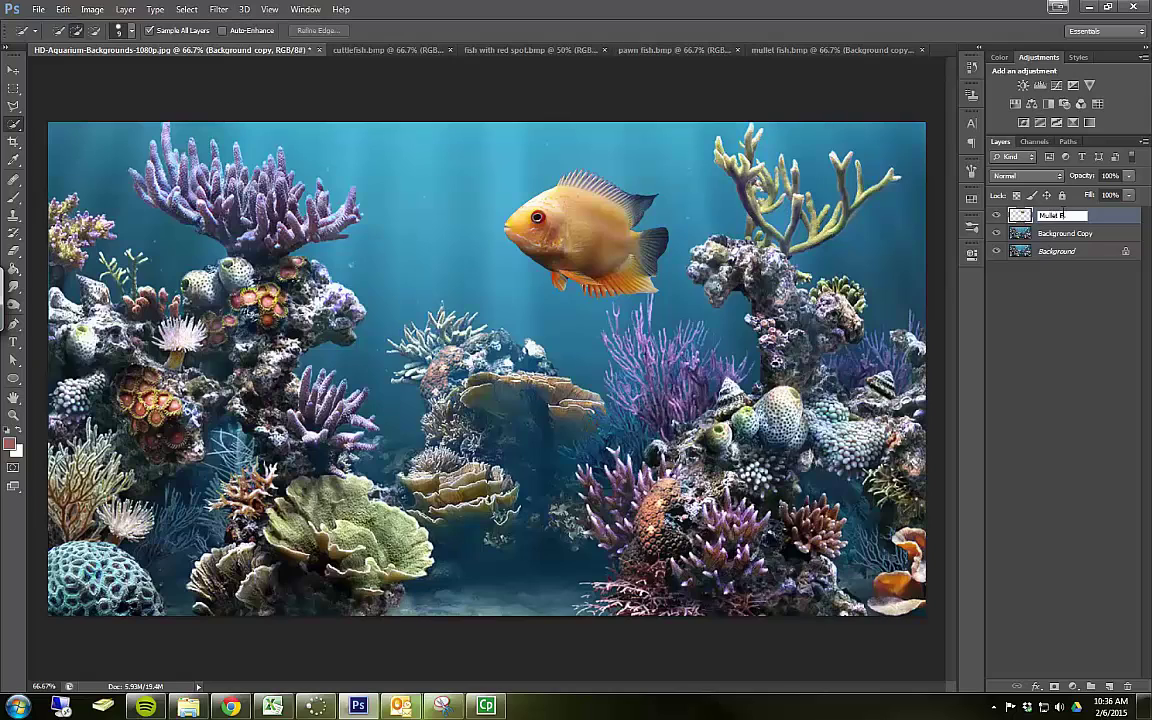
text(ish)
key(Return)
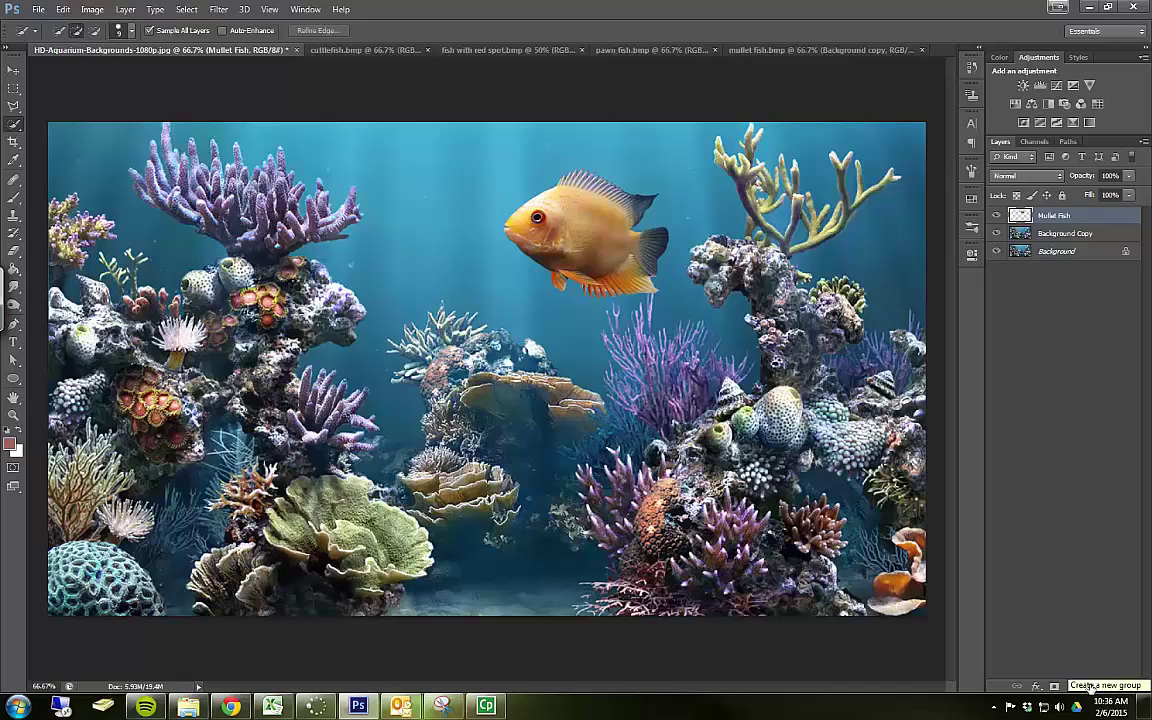
Step: Group the Mullet Fish layer and name the group 'Mullet Fish'
key(ctrl+g)
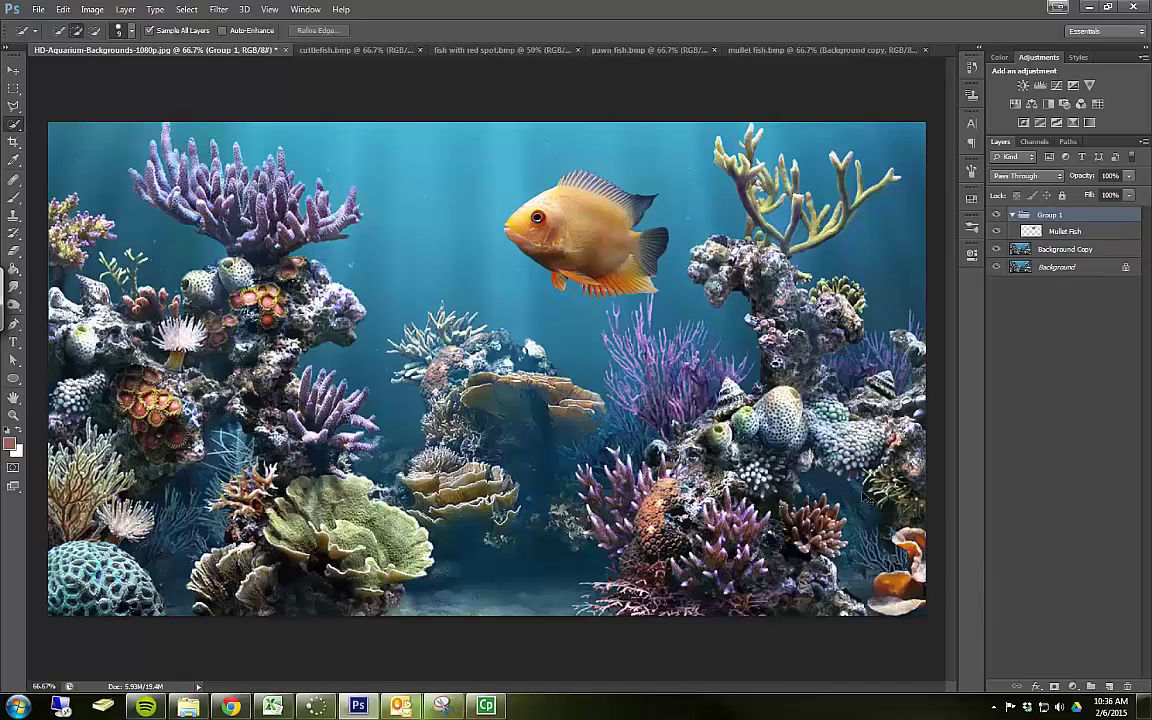
double_click(1046, 216)
text(Mullet Fish)
key(Return)
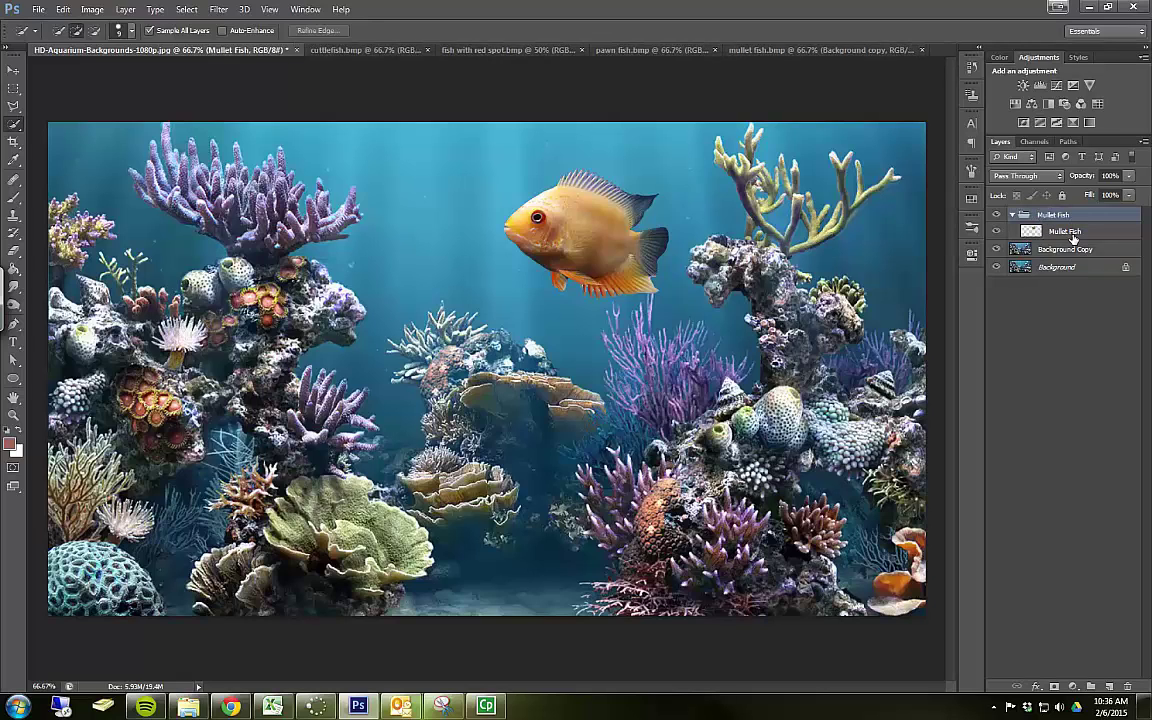
mouse_move(1062, 216)
mouse_down()
mouse_move(1076, 219)
mouse_move(1060, 218)
mouse_up()
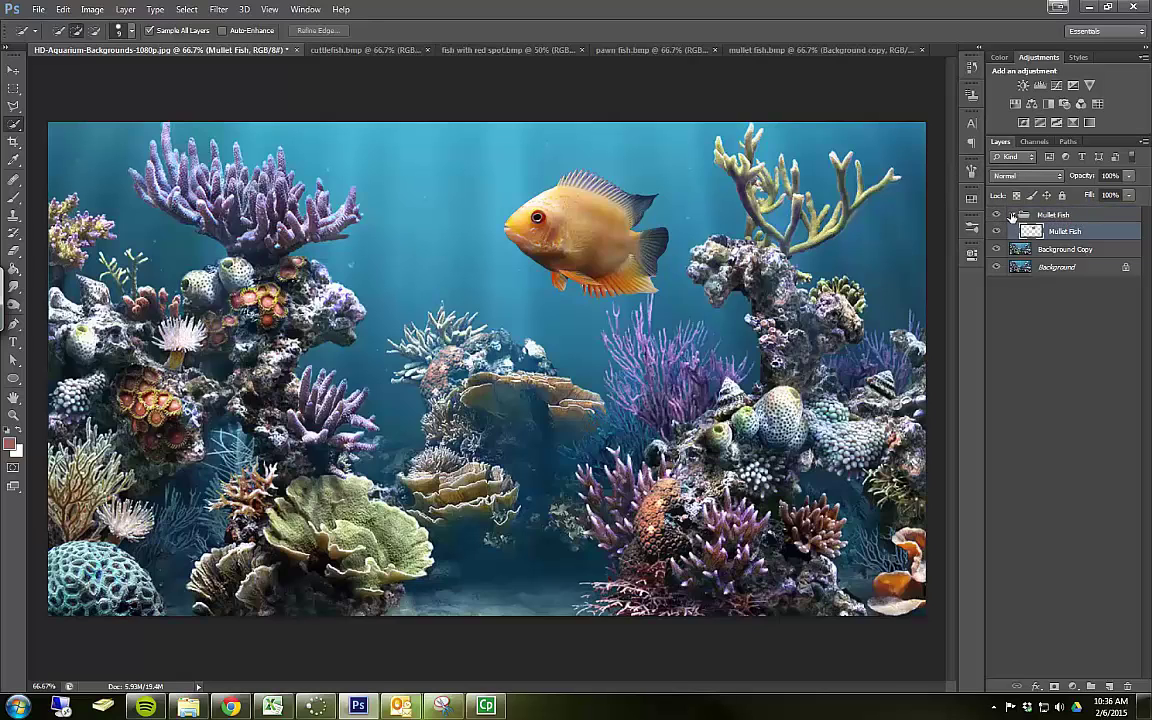
click(1012, 216)
click(1012, 216)
Step: Duplicate the Mullet Fish layer and name the copy 'mullet color match'
click(1013, 215)
click(1013, 215)
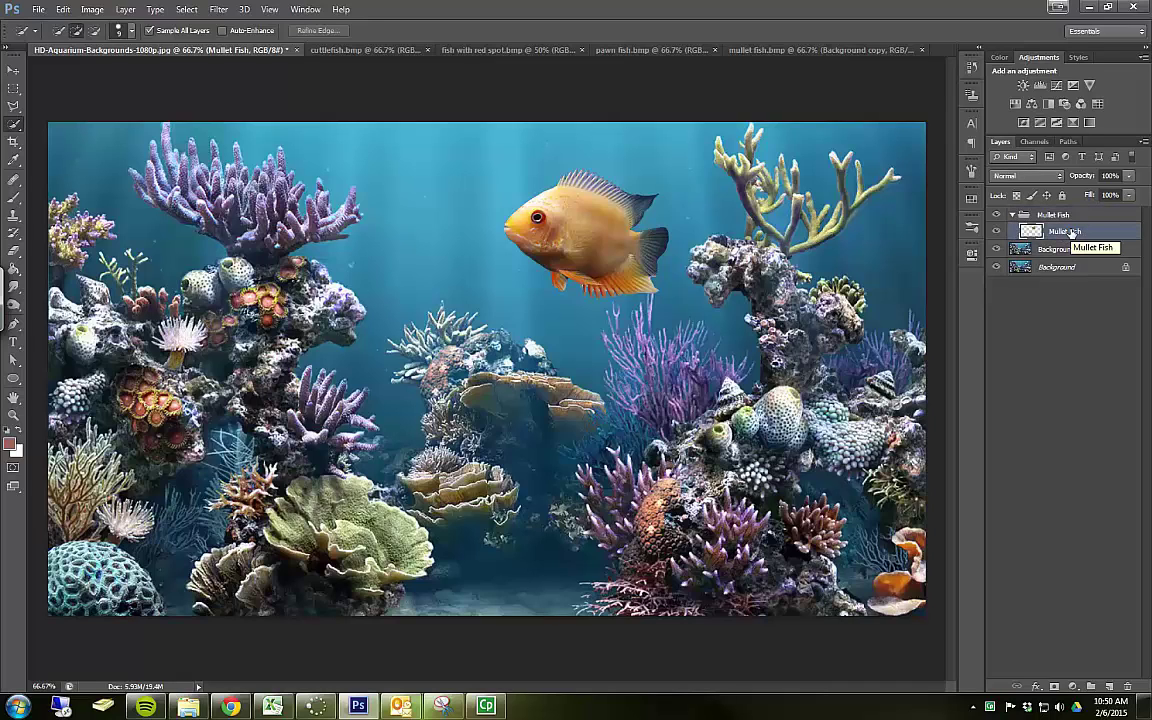
key(ctrl+j)
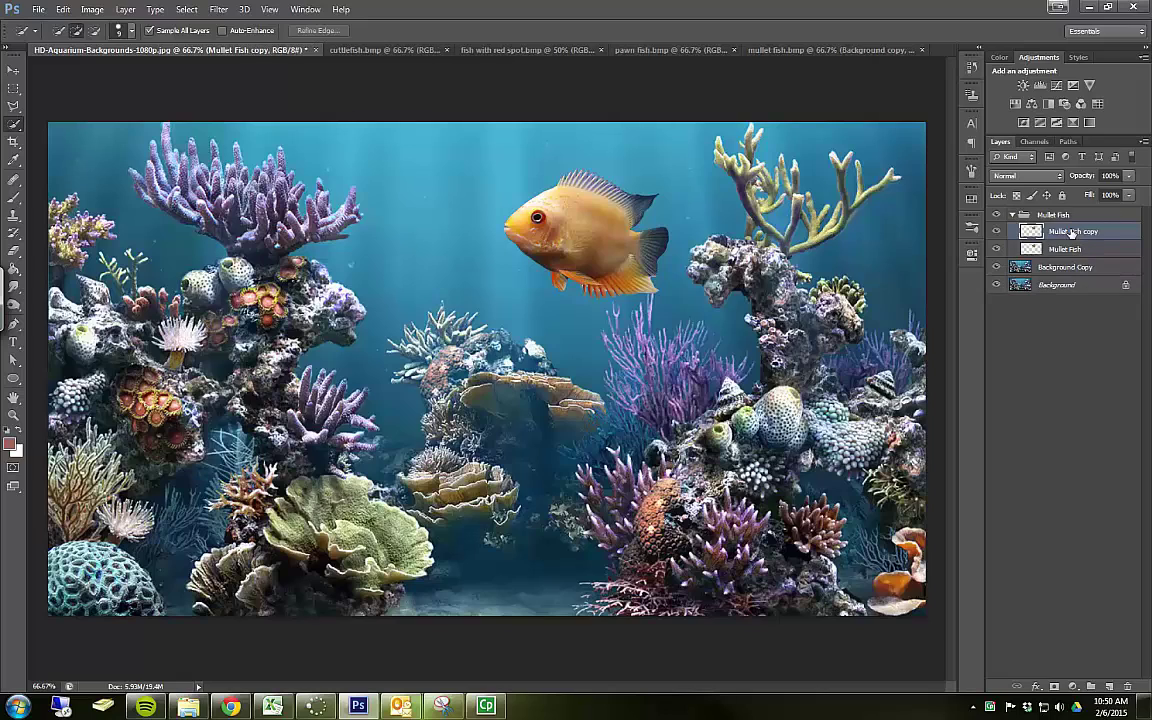
double_click(1072, 232)
text(m)
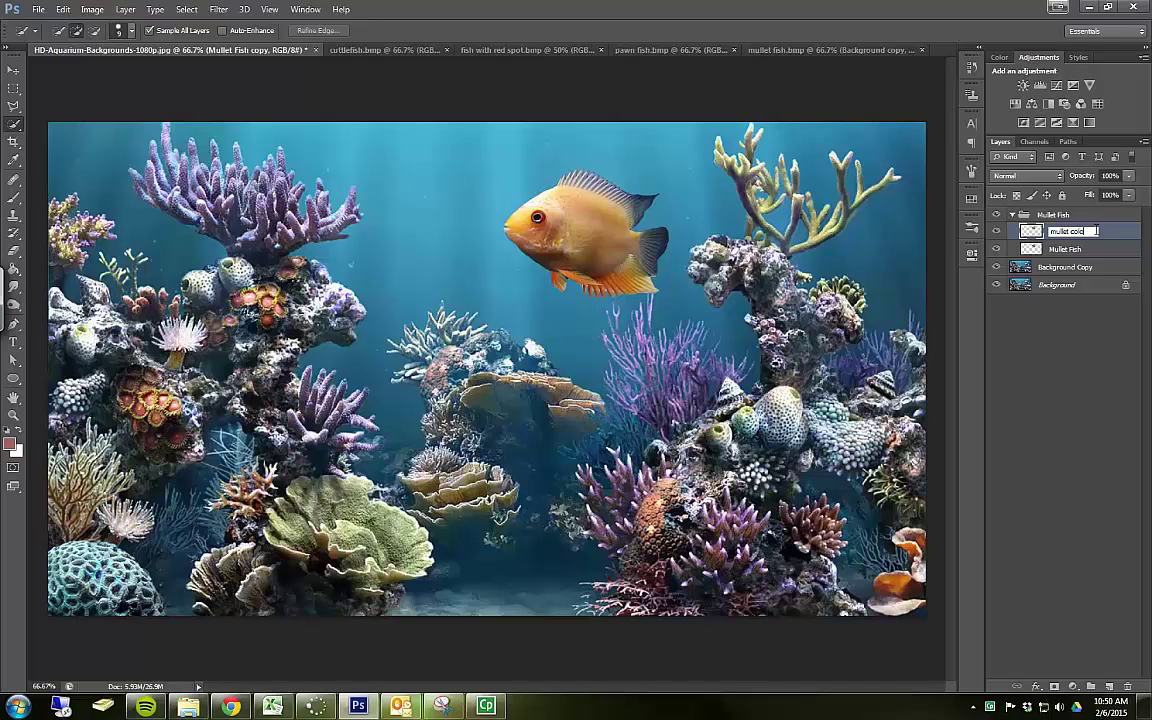
text(ullet color match)
key(Return)
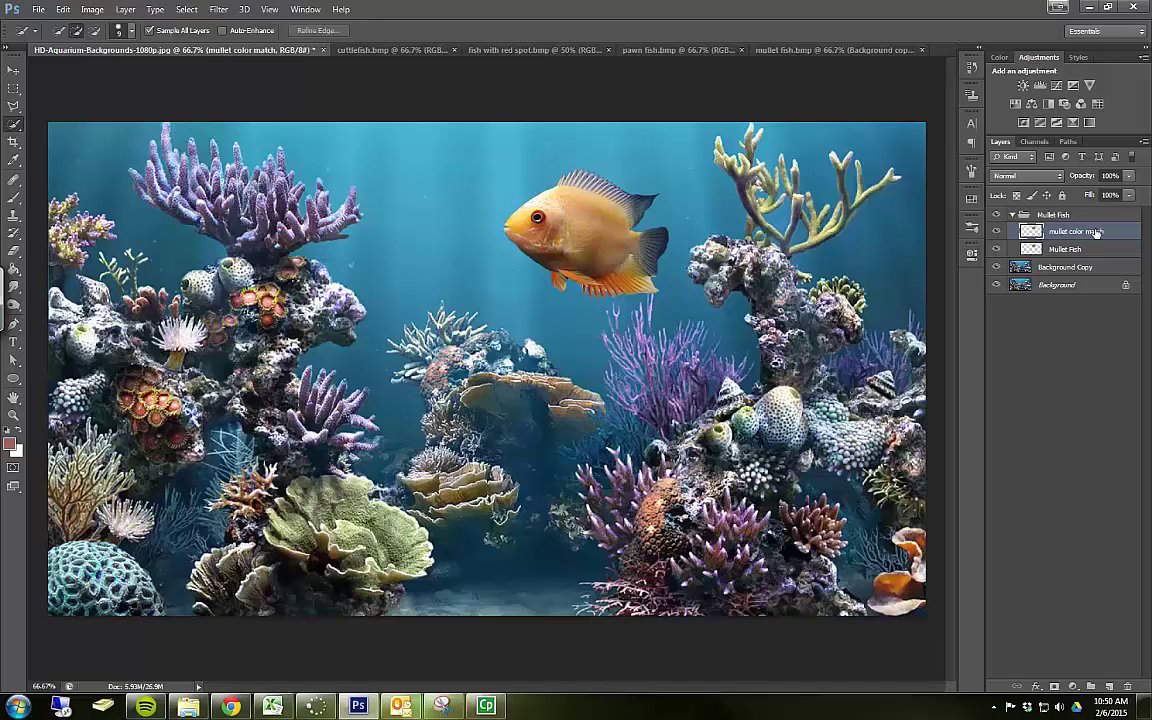
Step: Toggle the mullet color match layer's visibility, then reselect it above the original fish layer
click(996, 232)
click(996, 232)
click(1067, 250)
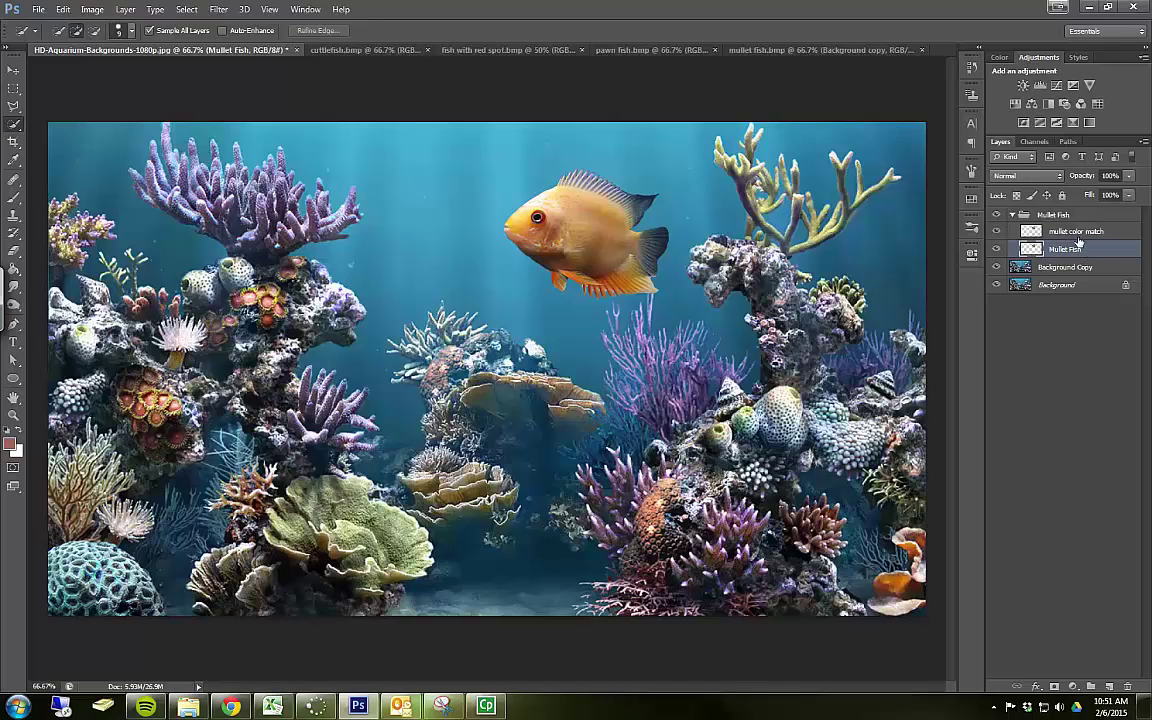
click(1087, 232)
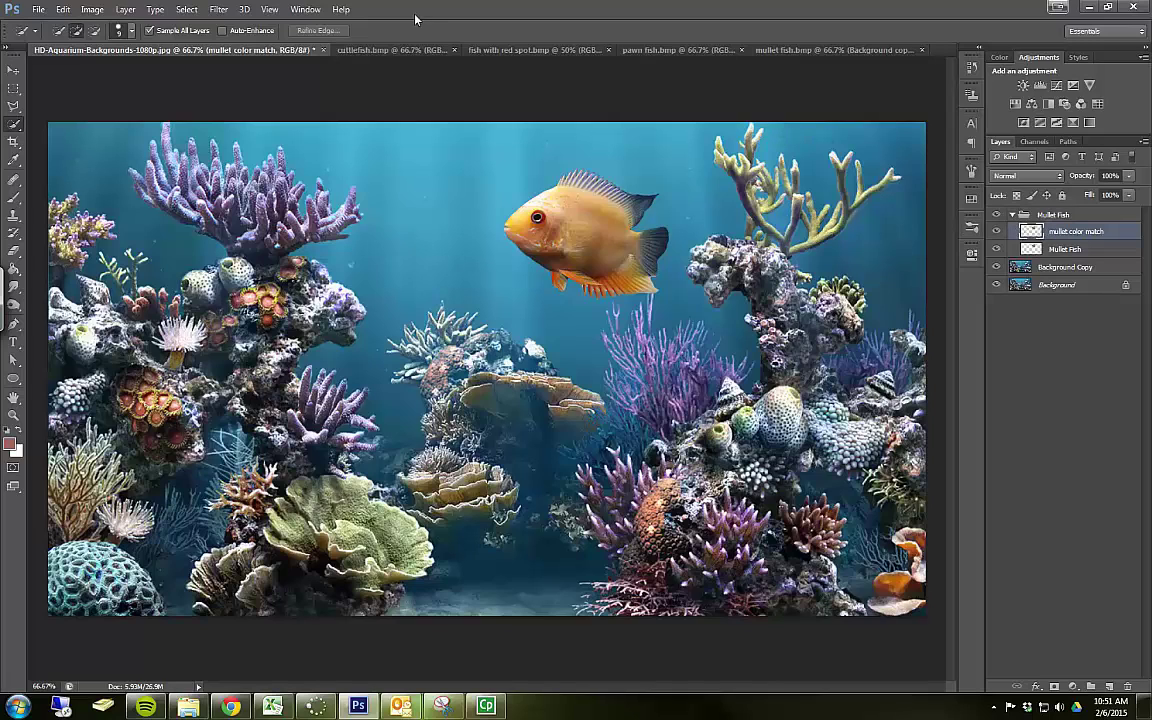
Step: Apply Match Color using the aquarium image as source, with Luminance 31 and Color Intensity 122
click(92, 10)
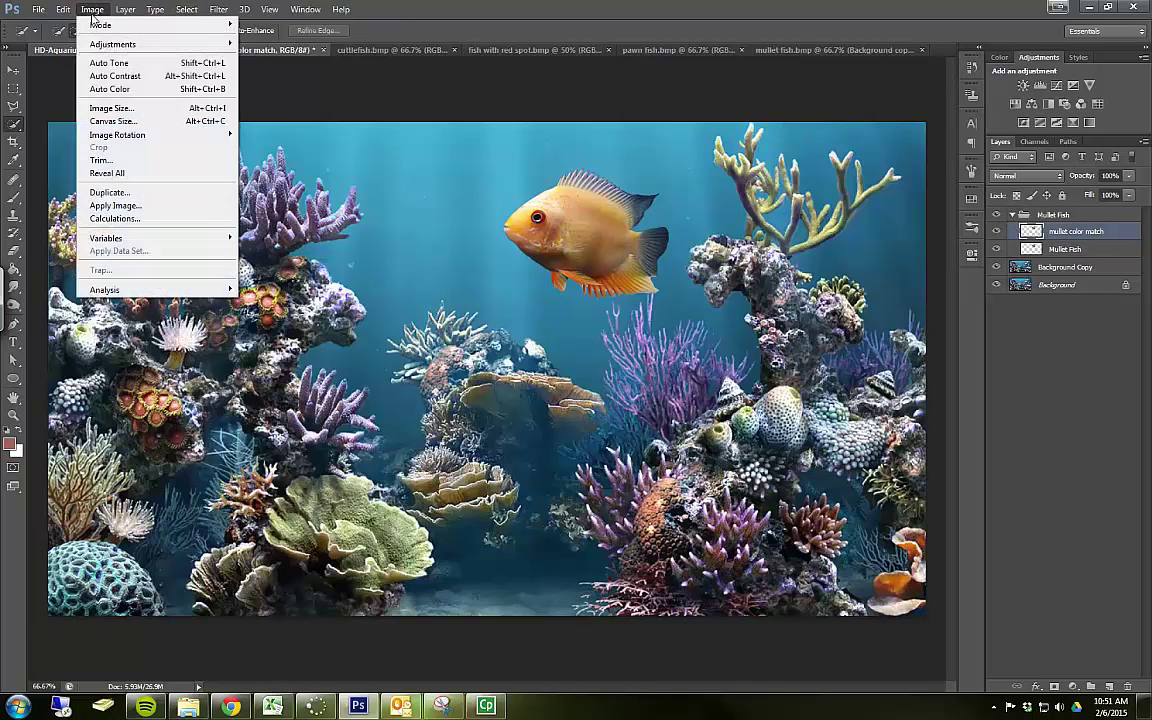
mouse_move(155, 44)
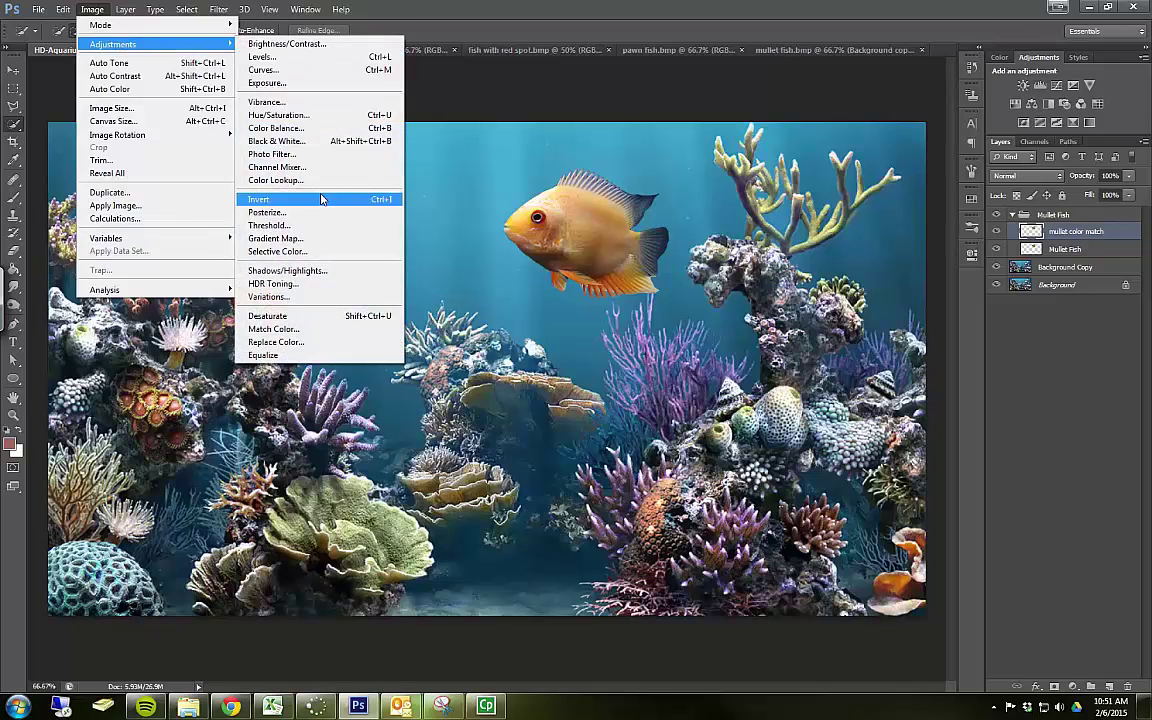
click(335, 329)
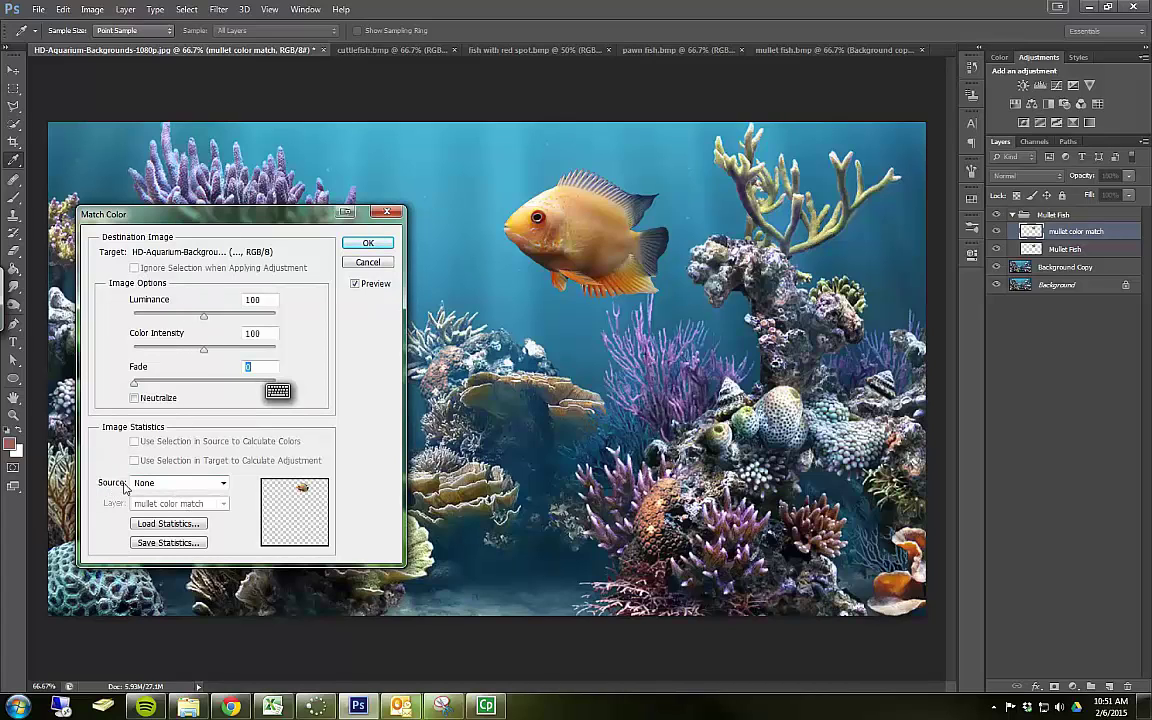
click(223, 485)
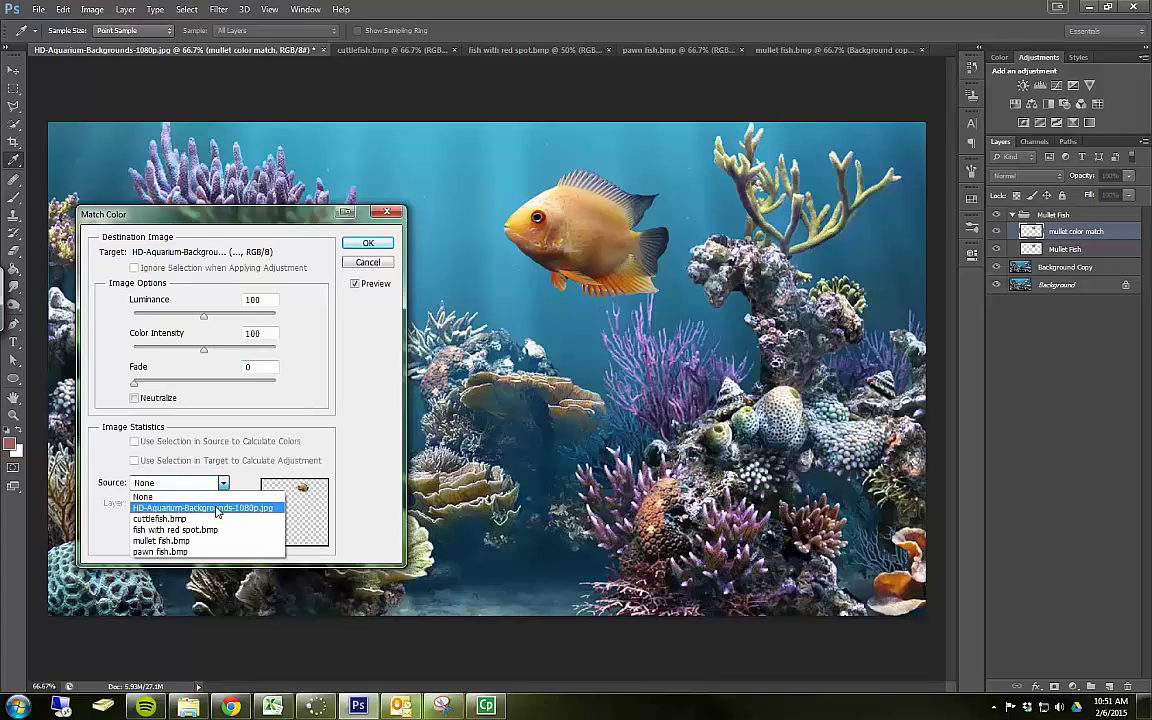
click(217, 509)
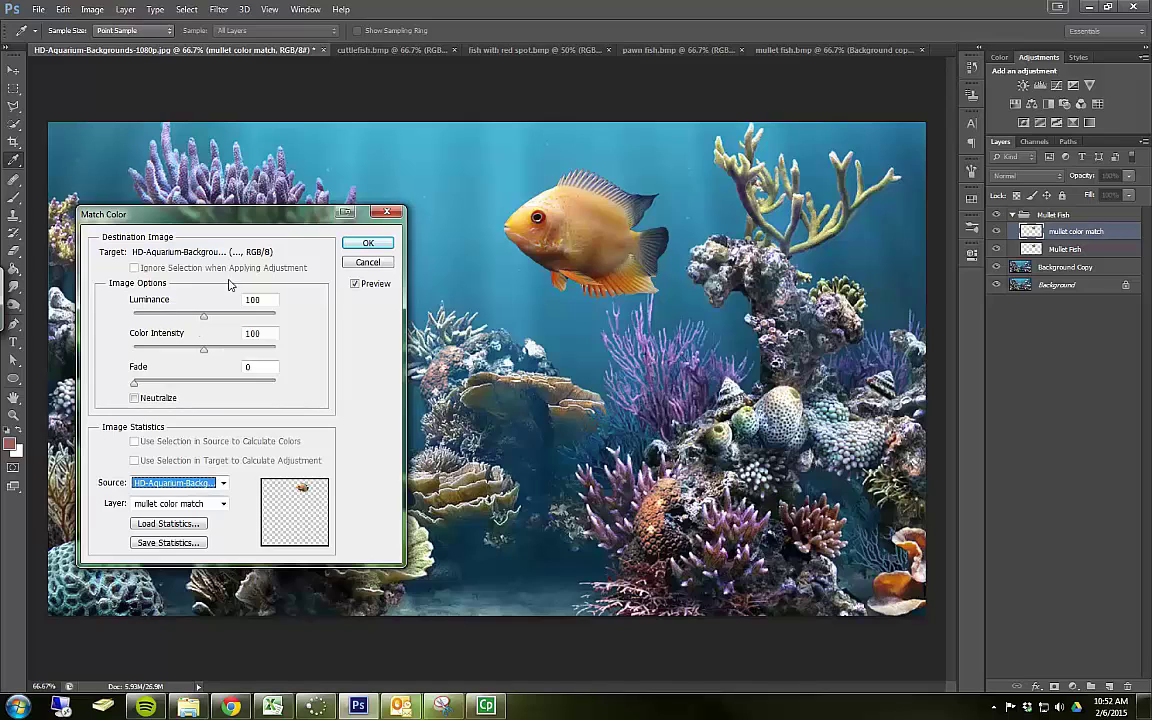
drag(265, 217, 873, 159)
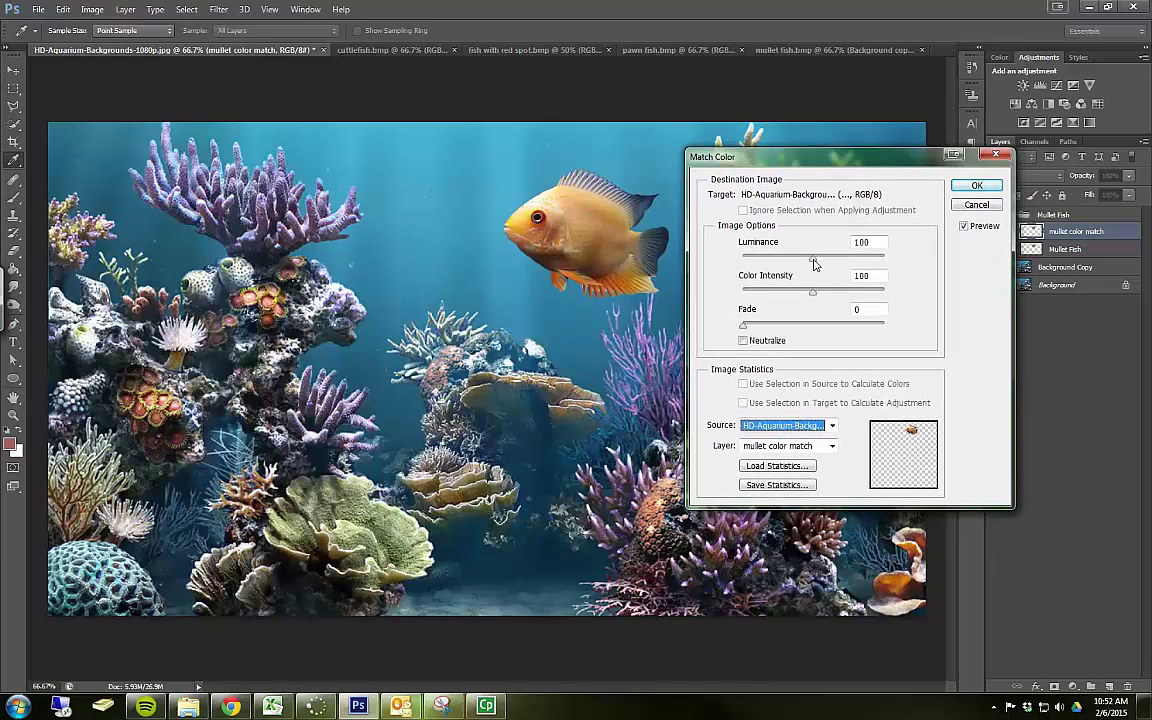
drag(814, 259, 768, 262)
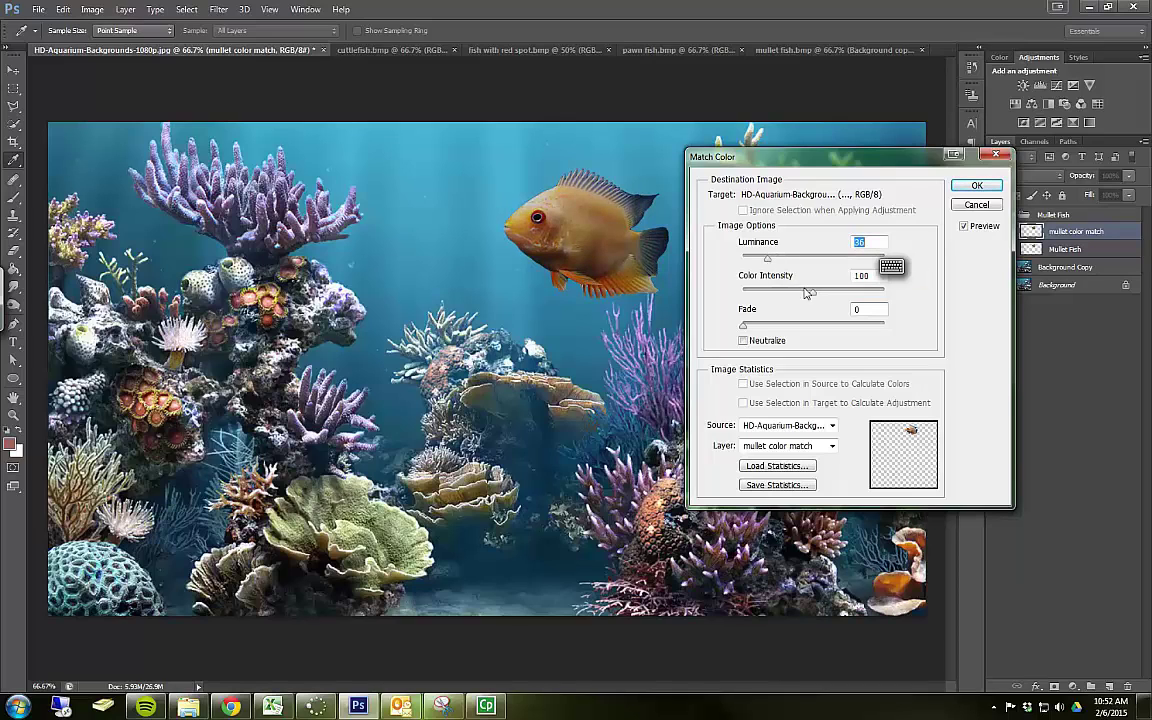
drag(815, 296, 829, 292)
drag(768, 262, 764, 262)
click(966, 186)
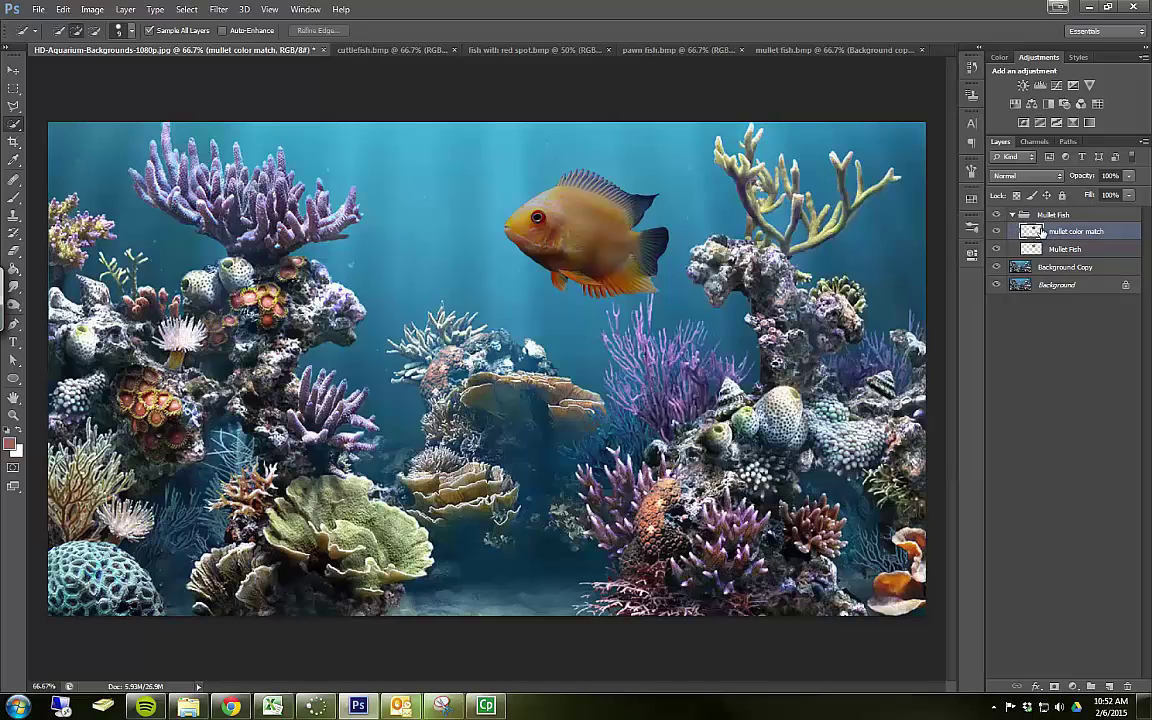
Step: Set the mullet color match layer's blend mode to Color and compare it hidden versus shown
click(1060, 178)
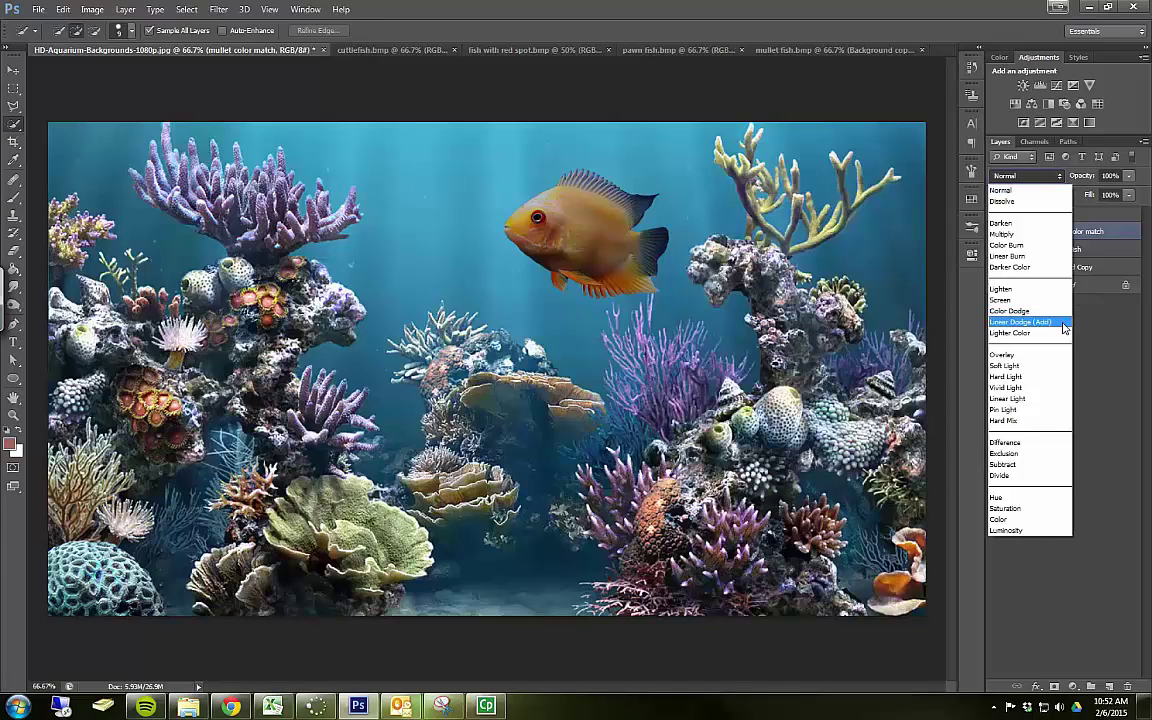
click(1051, 519)
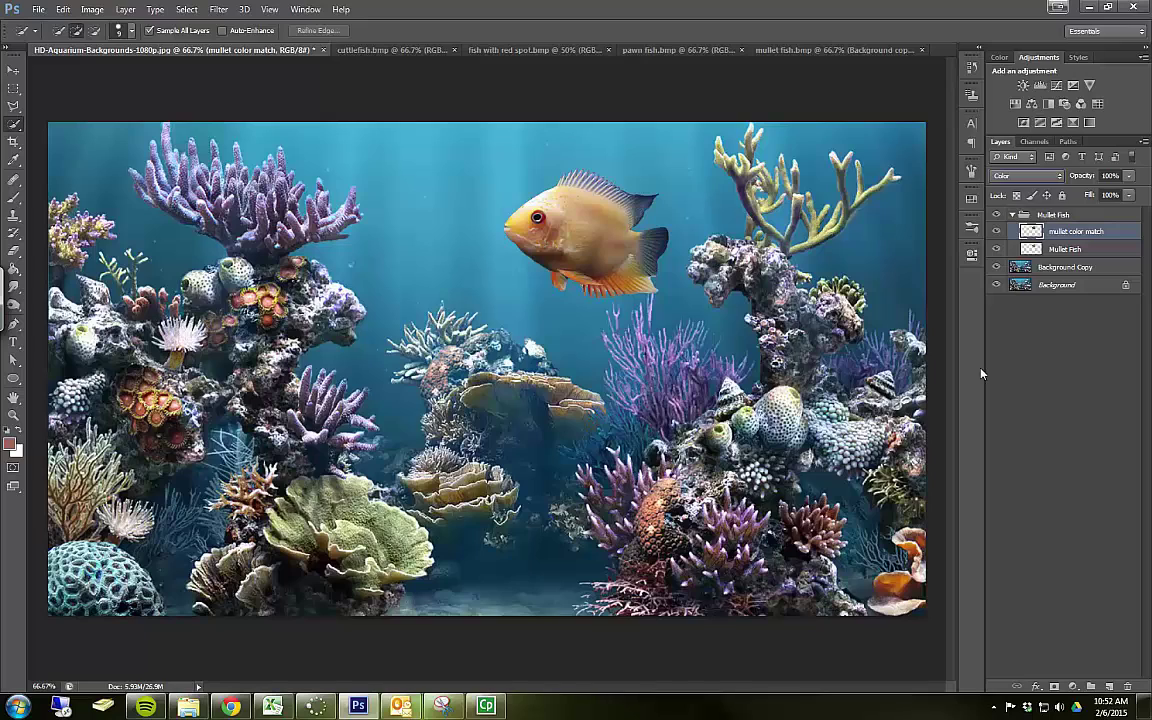
click(995, 231)
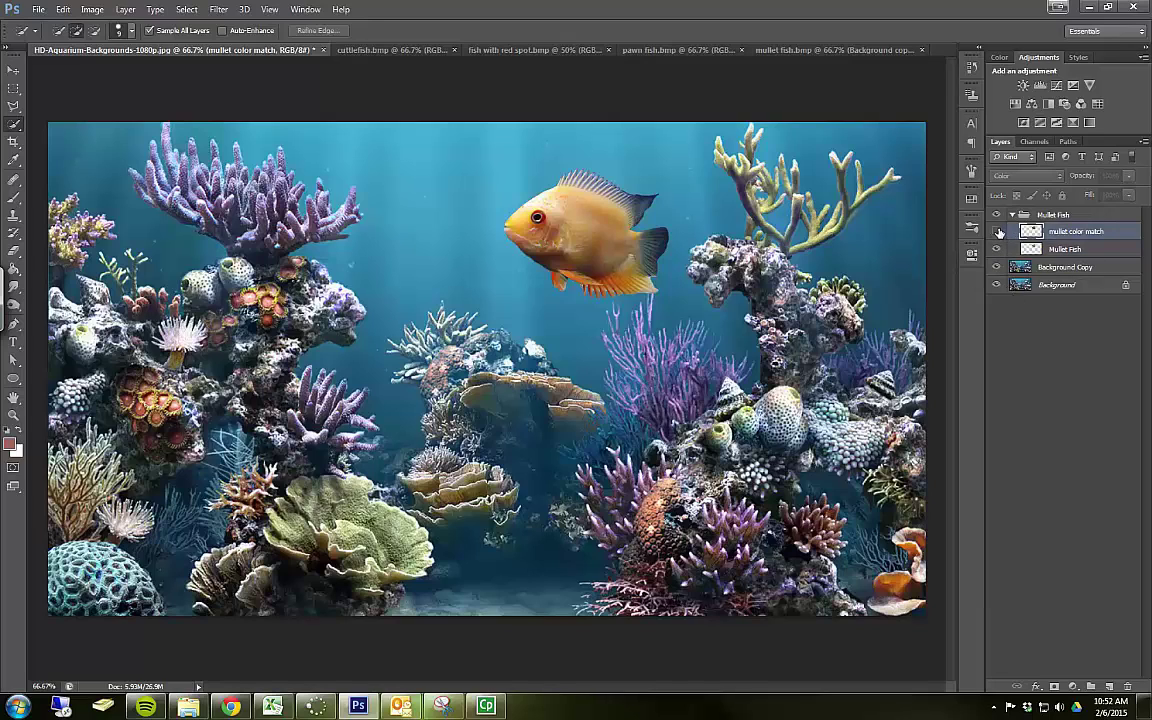
click(997, 231)
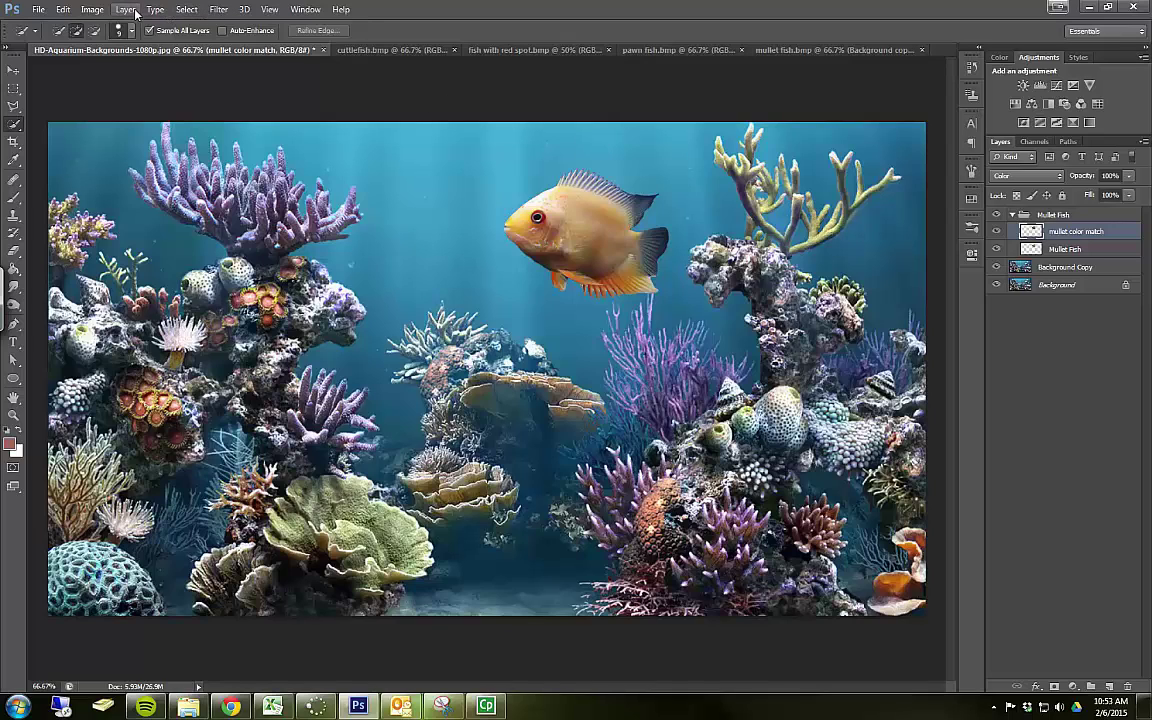
Step: Apply a second Match Color with Luminance 72, then toggle the layer off and on to compare
click(92, 9)
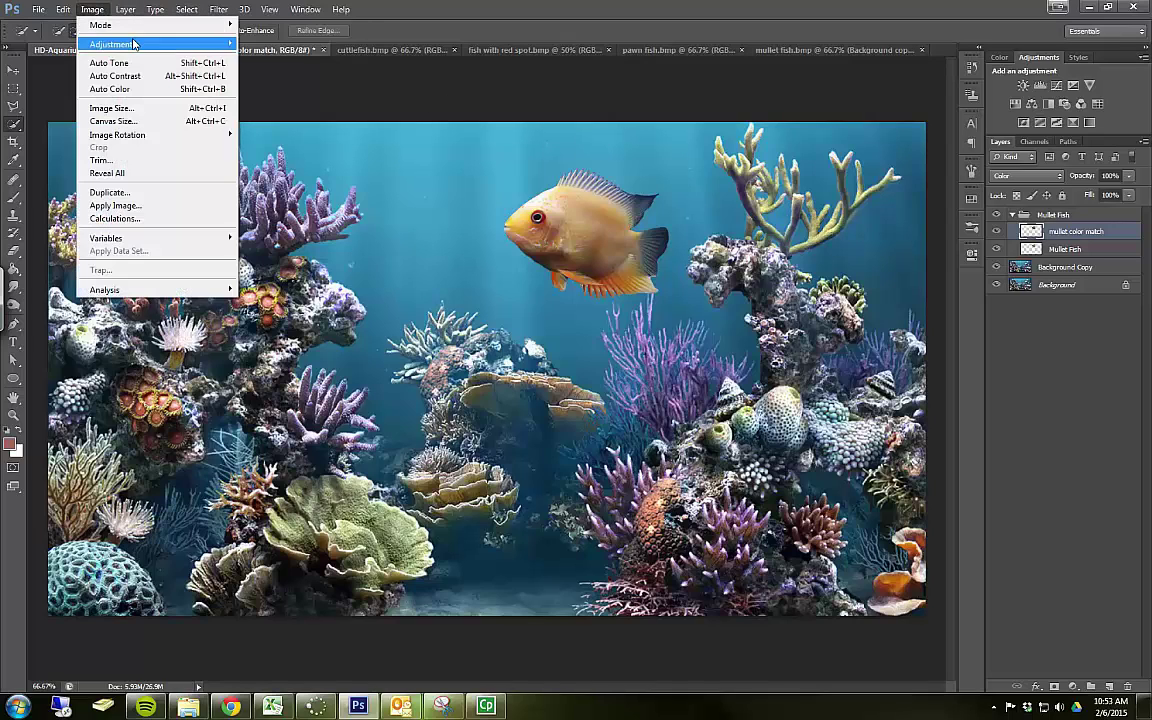
mouse_move(121, 42)
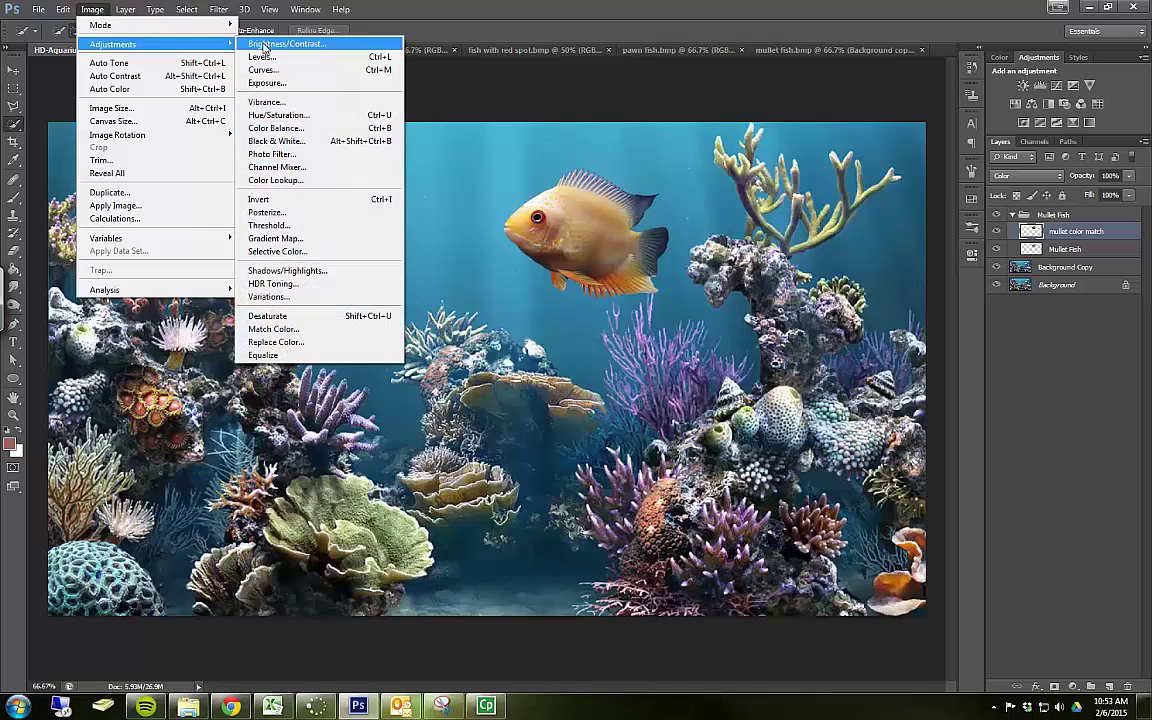
click(275, 329)
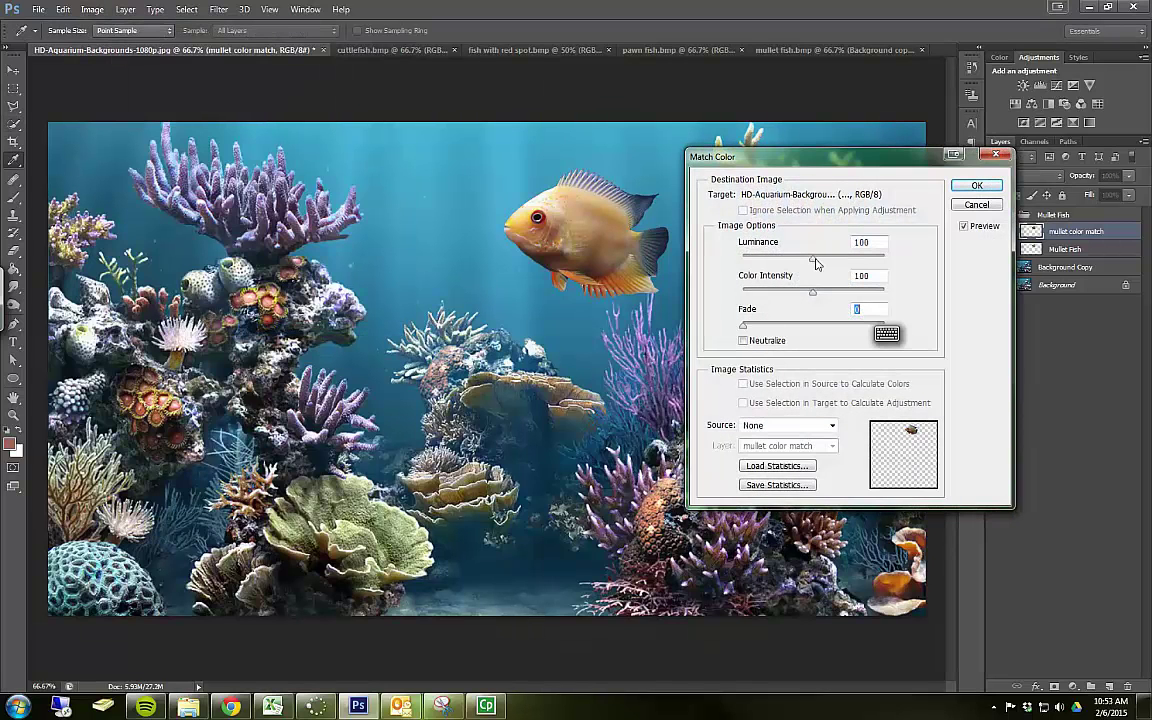
drag(813, 263, 787, 265)
click(962, 186)
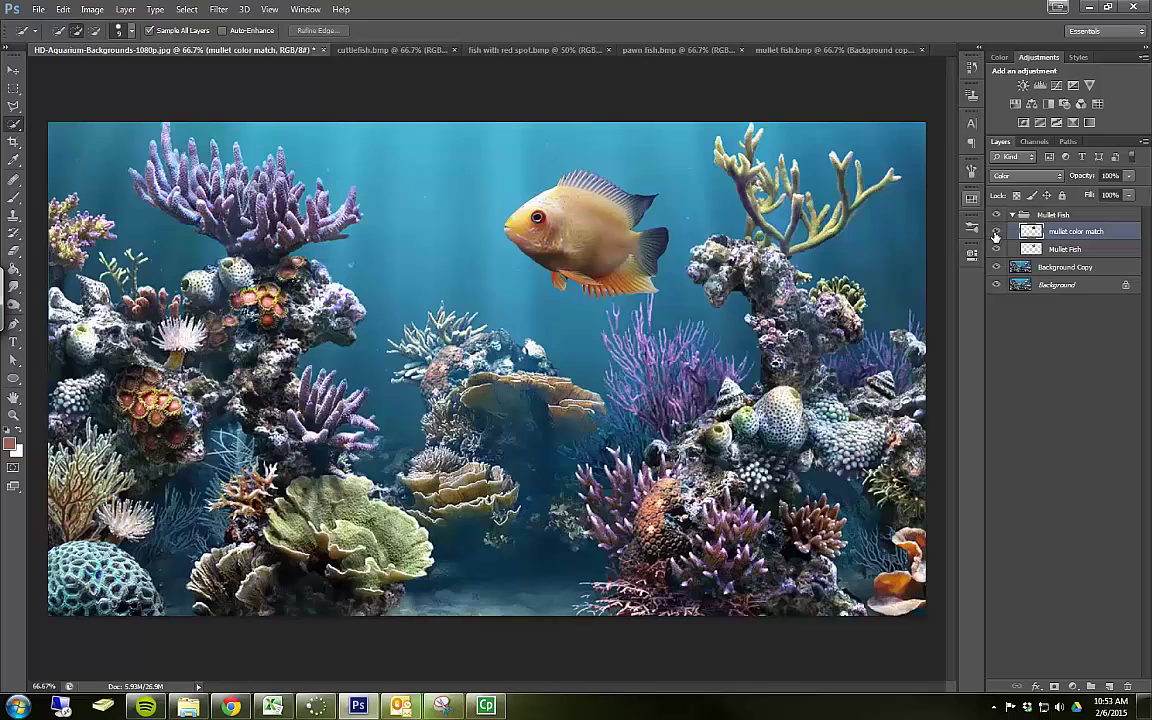
click(996, 233)
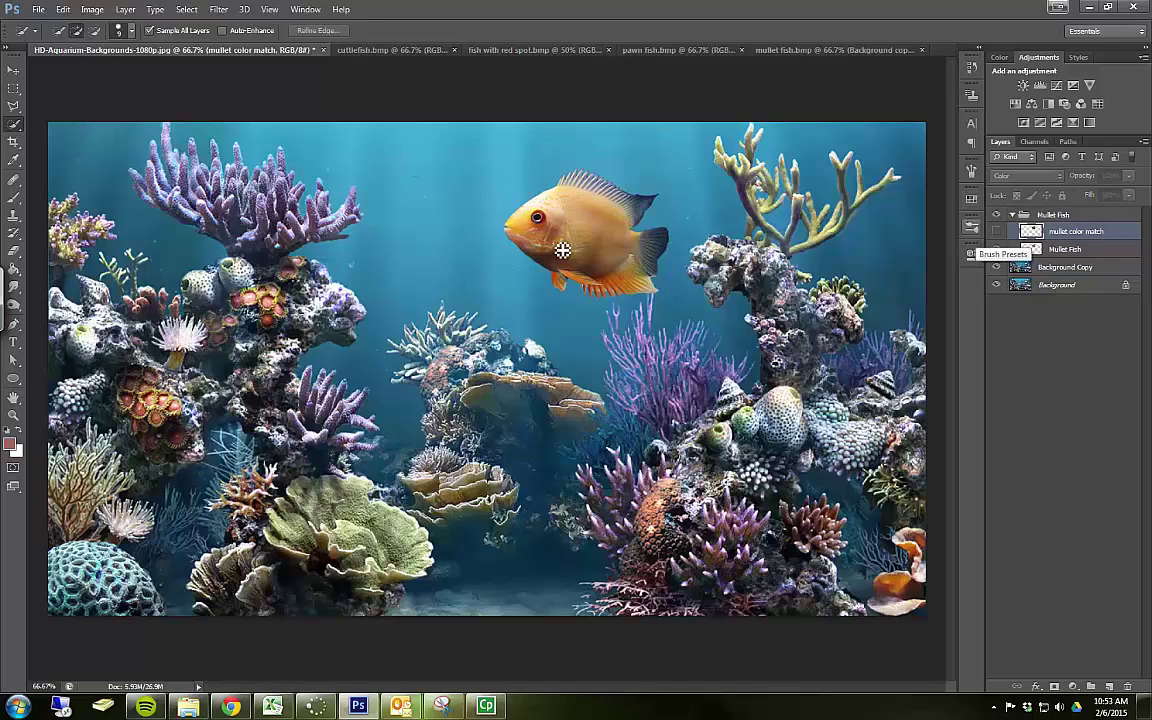
click(996, 231)
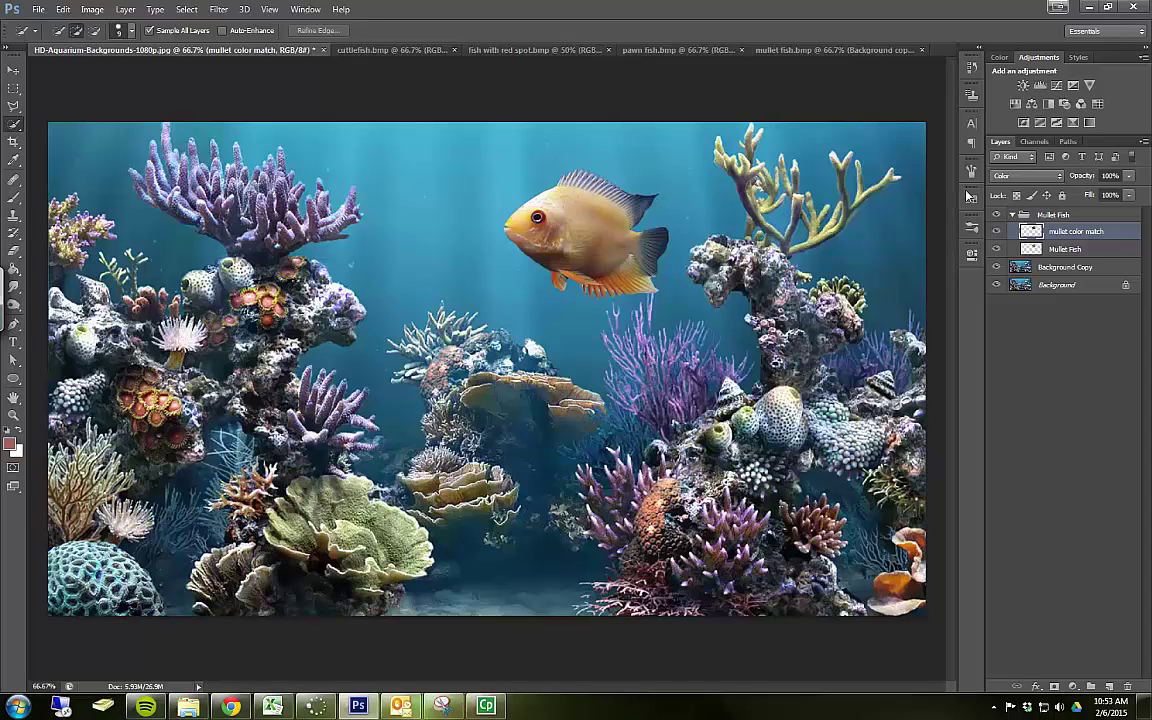
Step: Expand and collapse the Mullet Fish group a few times, leaving it collapsed
click(1013, 216)
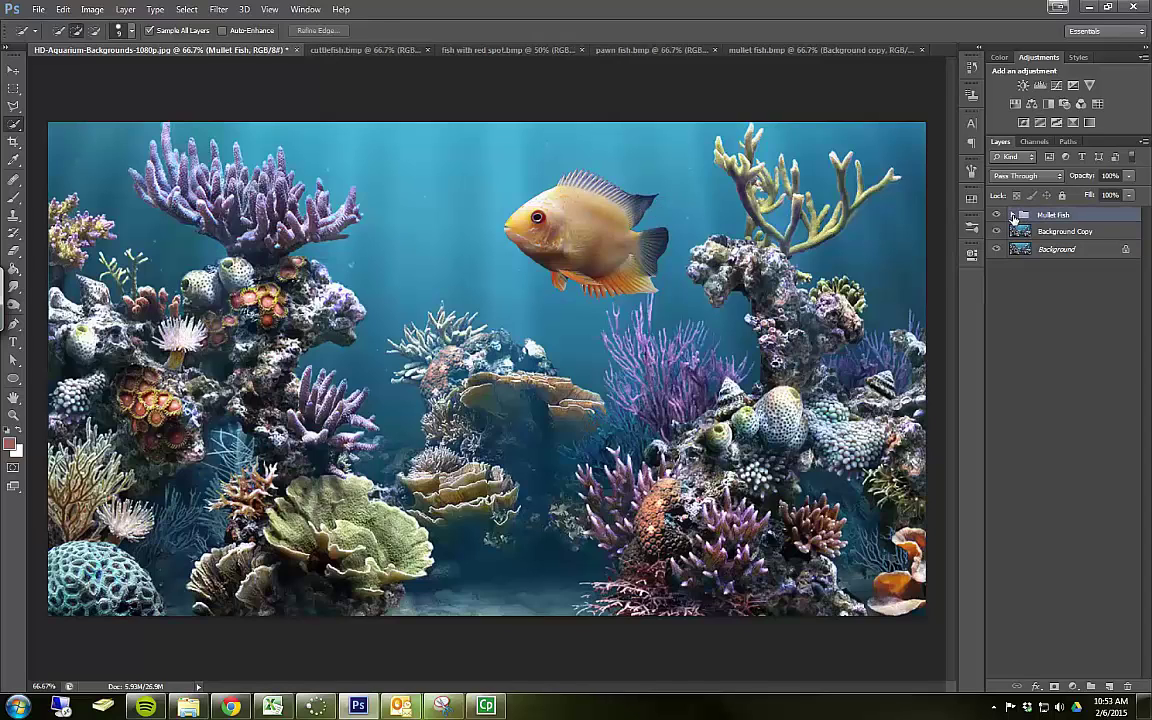
click(1013, 216)
click(1013, 216)
click(1013, 216)
click(1013, 216)
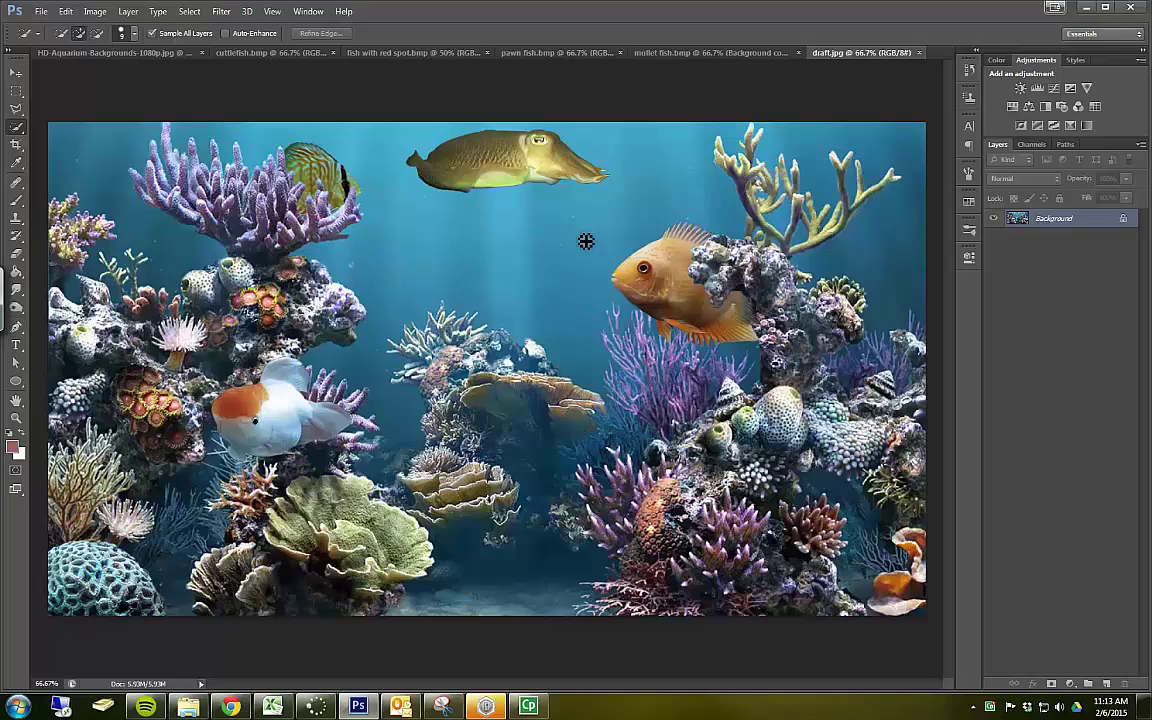
Step: Duplicate the Background Copy layer, rename it 'rock', and move it into the Mullet Fish group
click(115, 51)
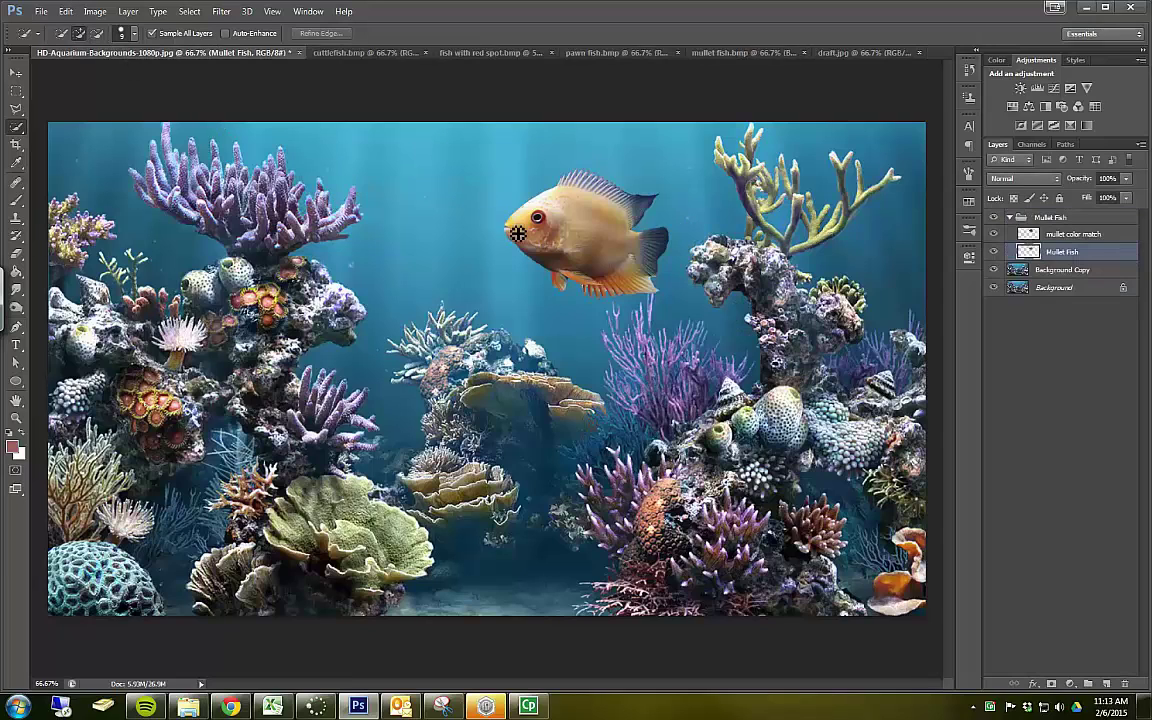
click(1043, 270)
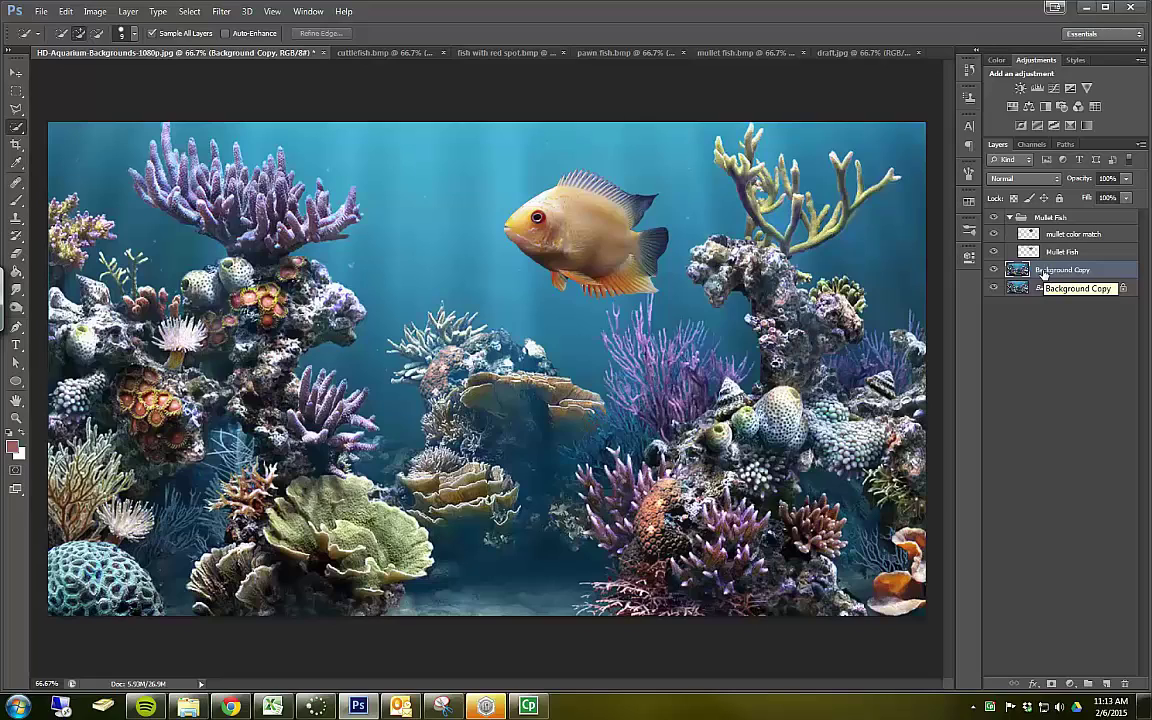
key(ctrl+j)
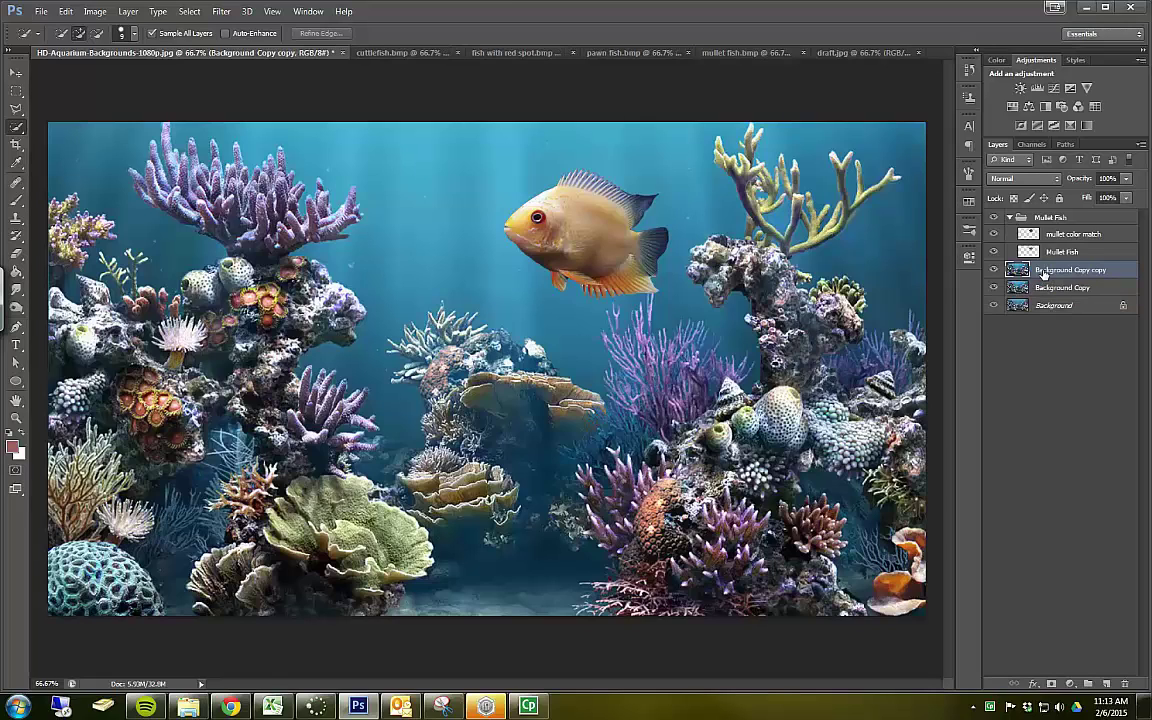
double_click(1043, 270)
text(rock)
key(Return)
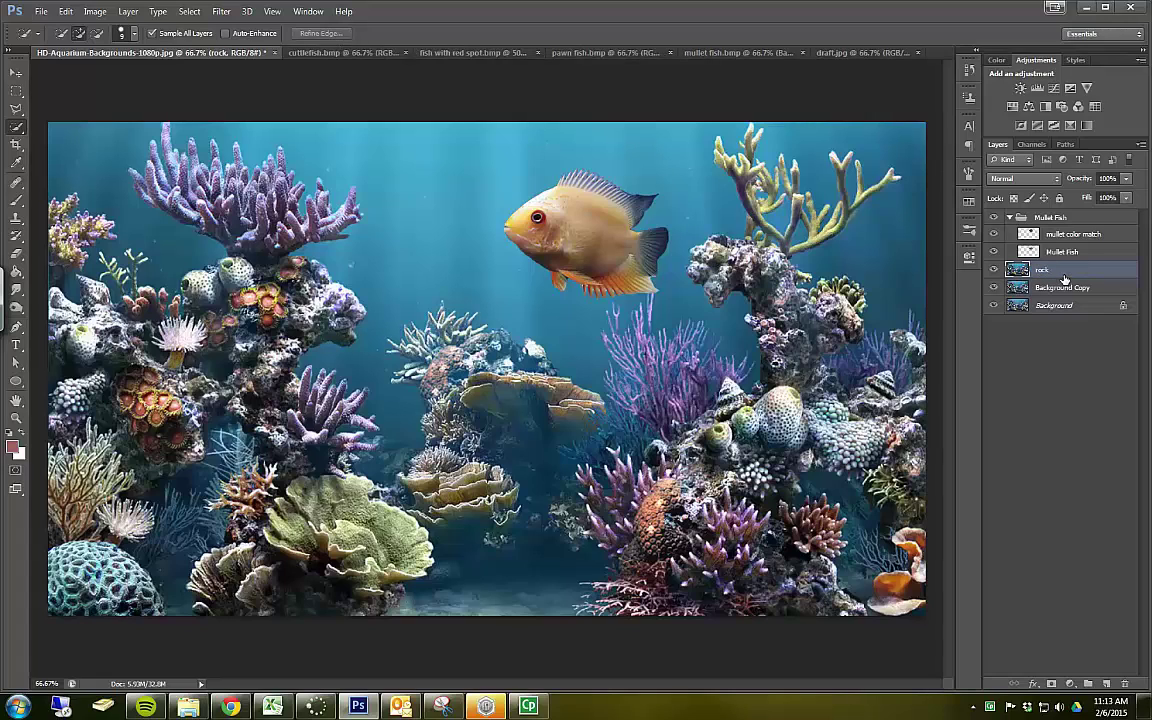
drag(1065, 280, 1098, 260)
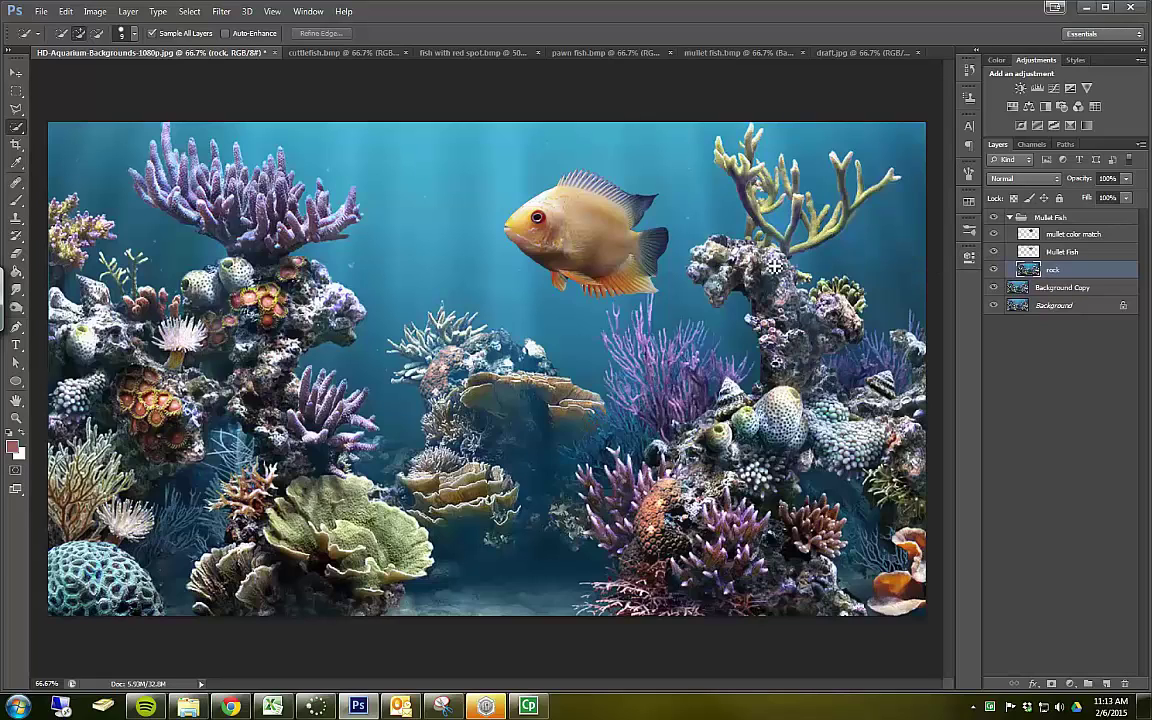
Step: Choose the Quick Selection tool, zoom to 200%, and select the rock's left lobe
right_click(16, 127)
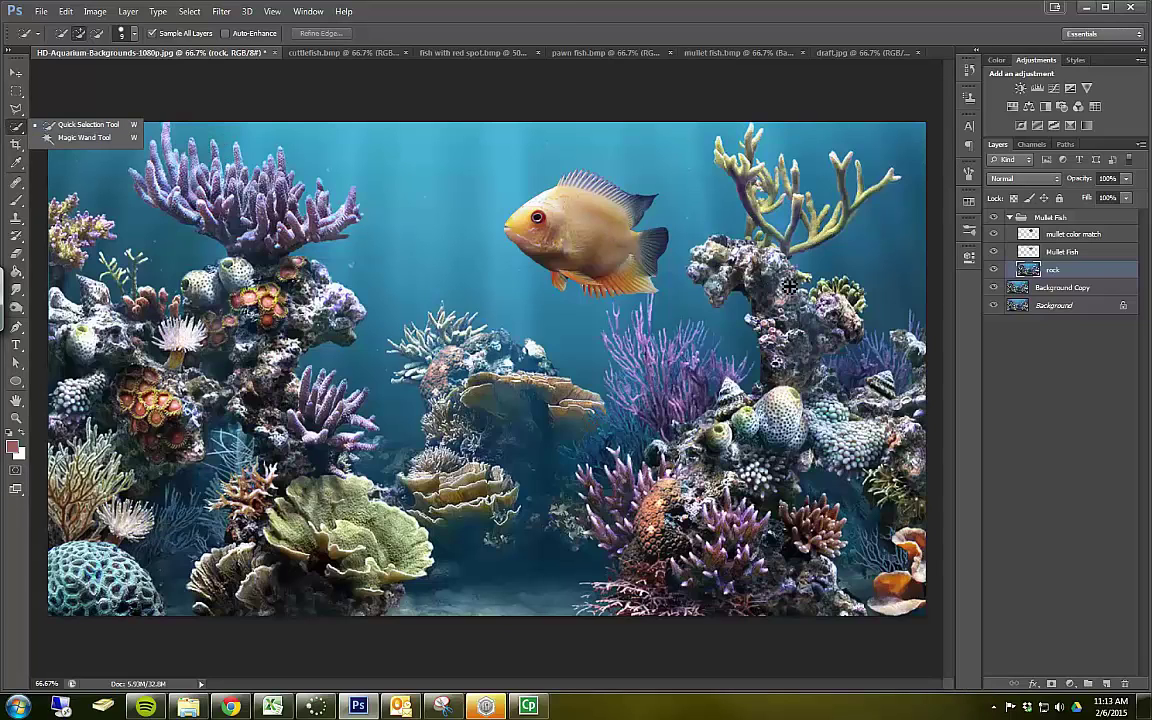
key(ctrl+plus)
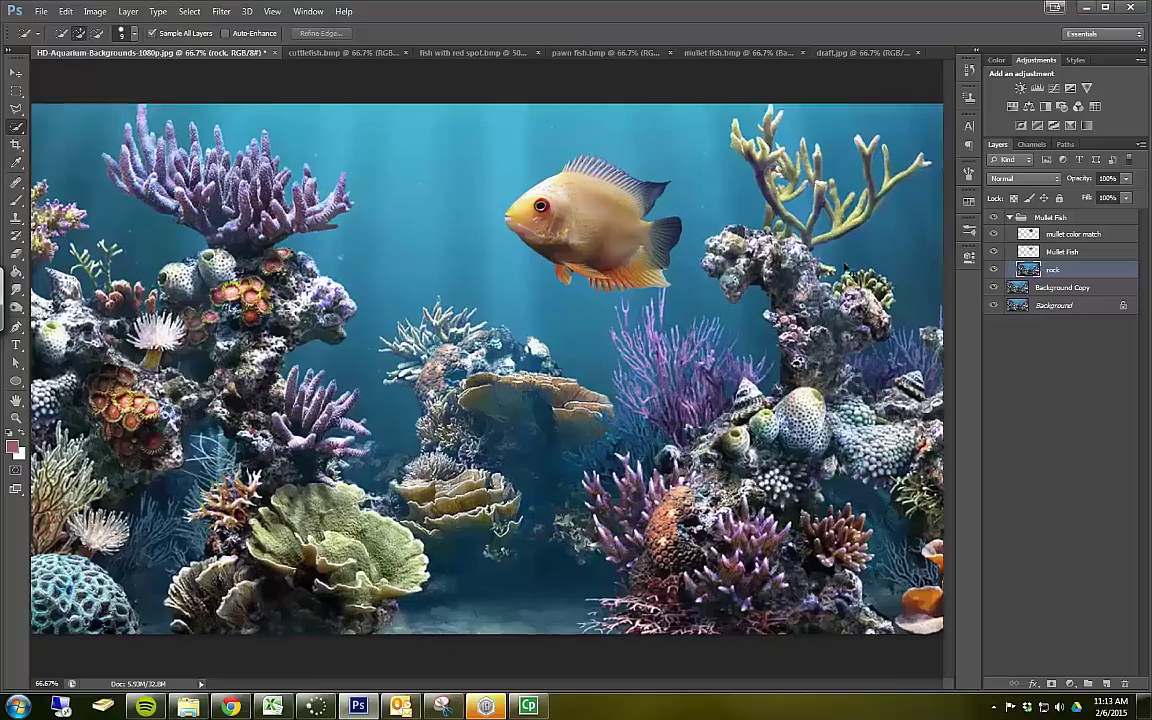
drag(562, 686, 649, 686)
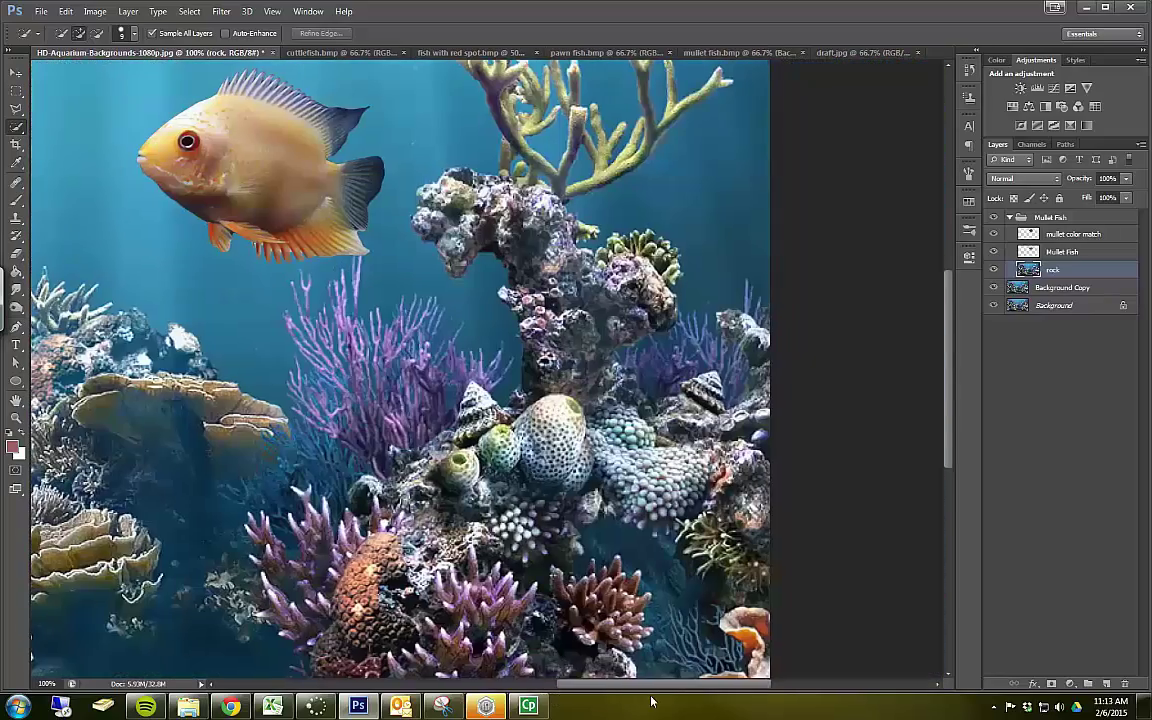
scroll(533, 316, up, 2)
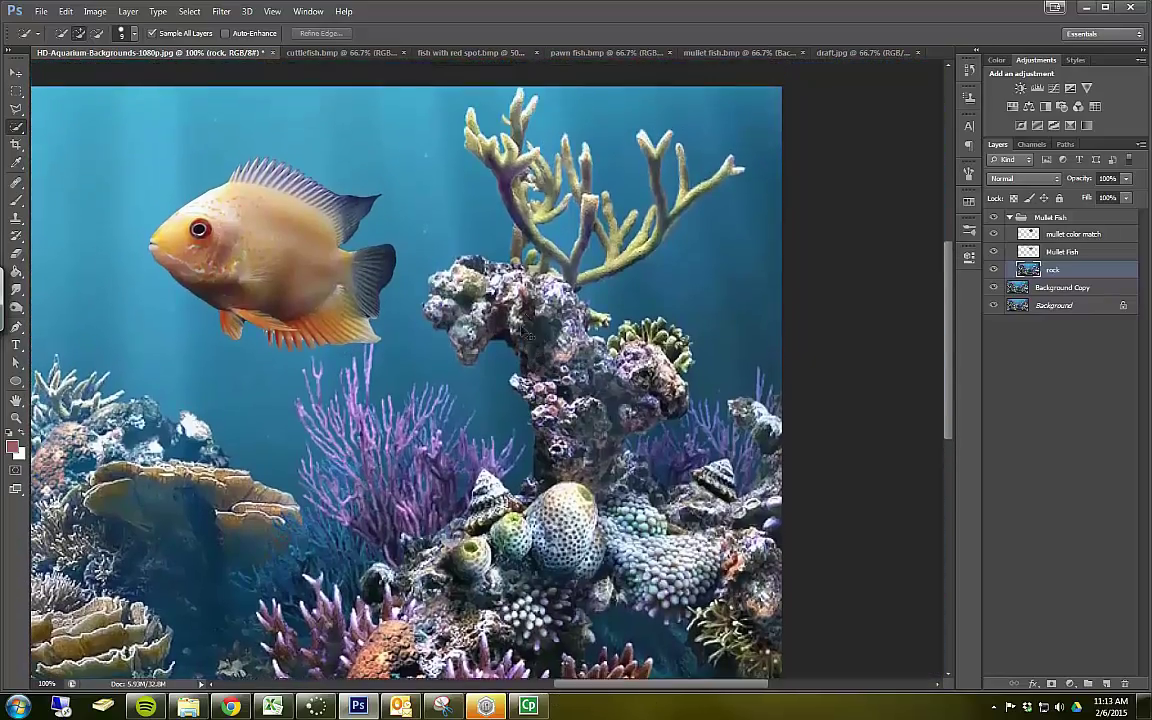
key(ctrl+plus)
click(463, 285)
mouse_move(463, 285)
mouse_down()
mouse_move(375, 205)
mouse_move(415, 270)
mouse_move(410, 300)
mouse_move(455, 290)
mouse_move(385, 185)
mouse_move(360, 175)
mouse_move(350, 215)
mouse_move(388, 242)
mouse_move(342, 226)
mouse_move(455, 178)
mouse_move(573, 217)
mouse_move(559, 287)
mouse_move(714, 366)
mouse_move(690, 337)
mouse_up()
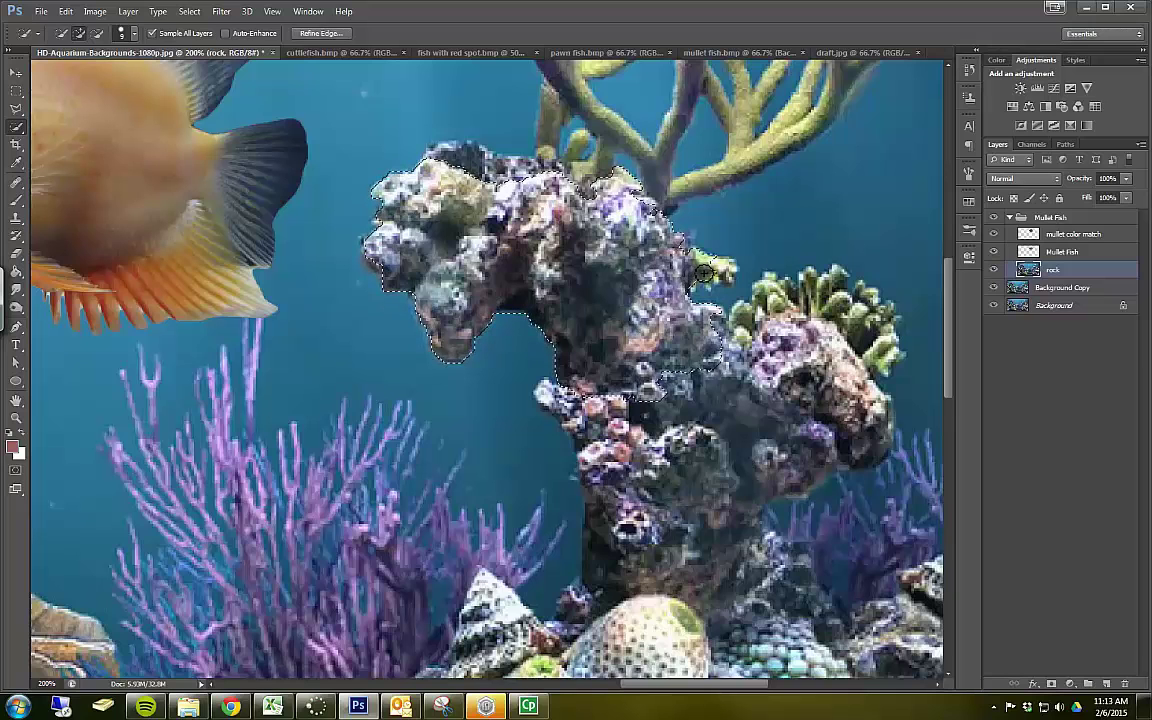
Step: Extend the rock selection up onto the coral branch above it
scroll(548, 225, up, 3)
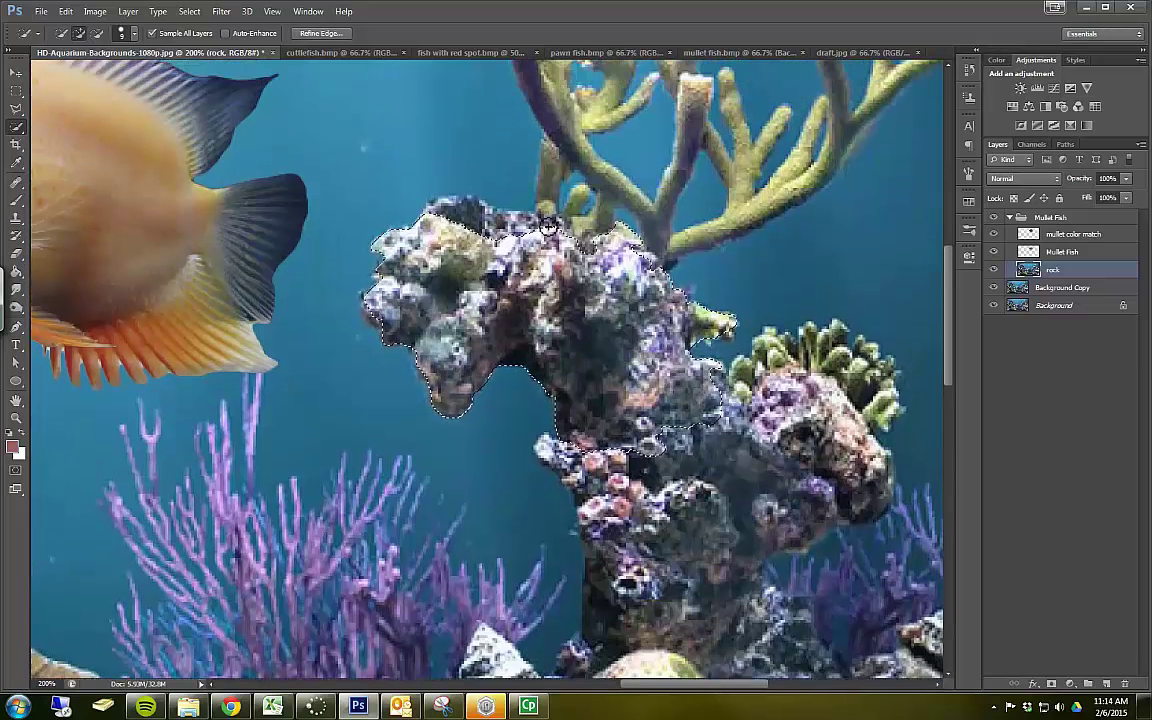
scroll(548, 225, up, 2)
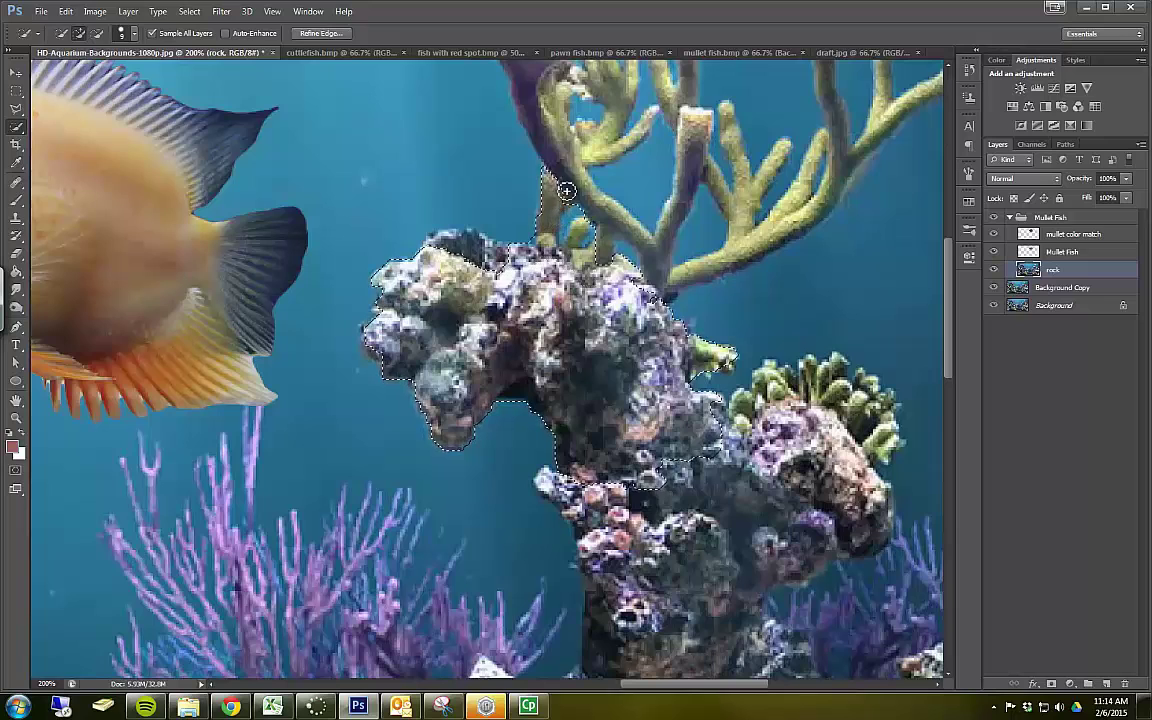
mouse_move(566, 190)
mouse_down()
mouse_move(620, 230)
mouse_move(603, 233)
mouse_up()
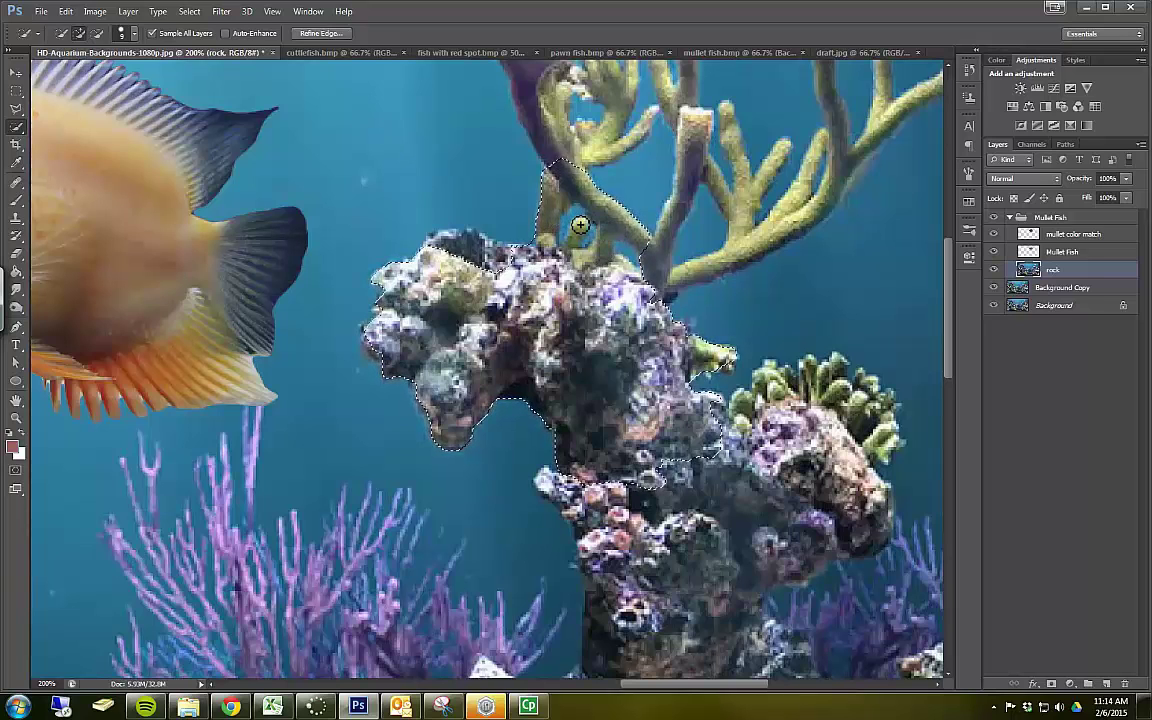
key(super)
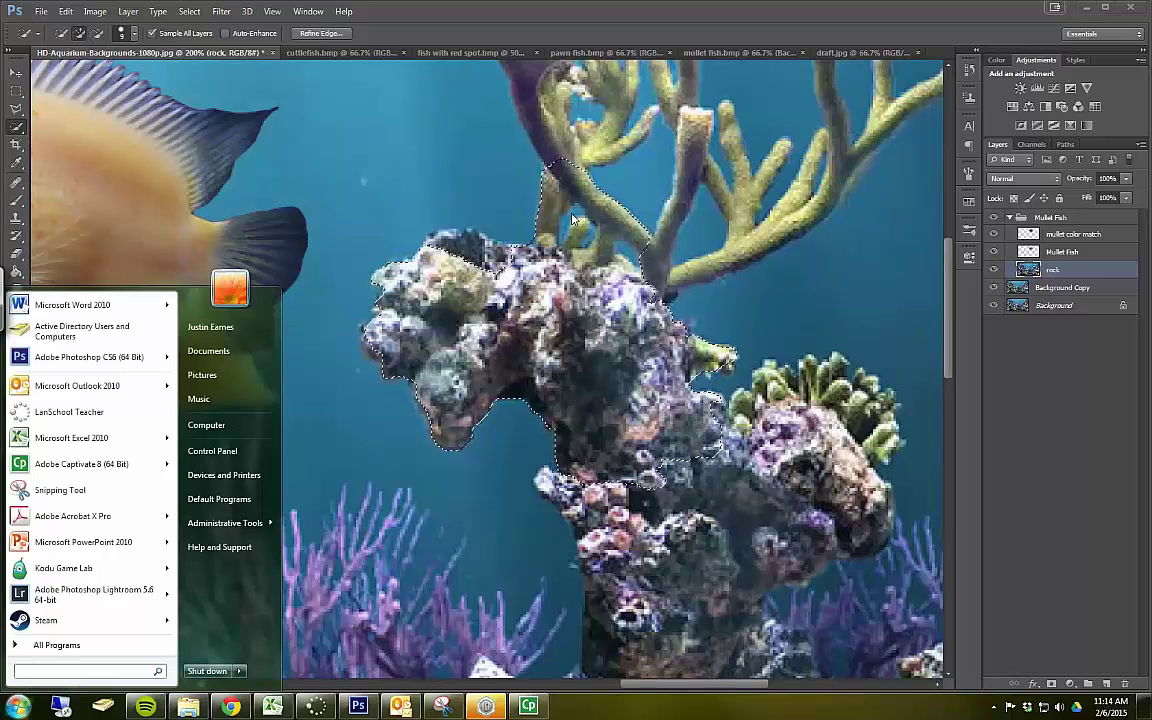
key(super)
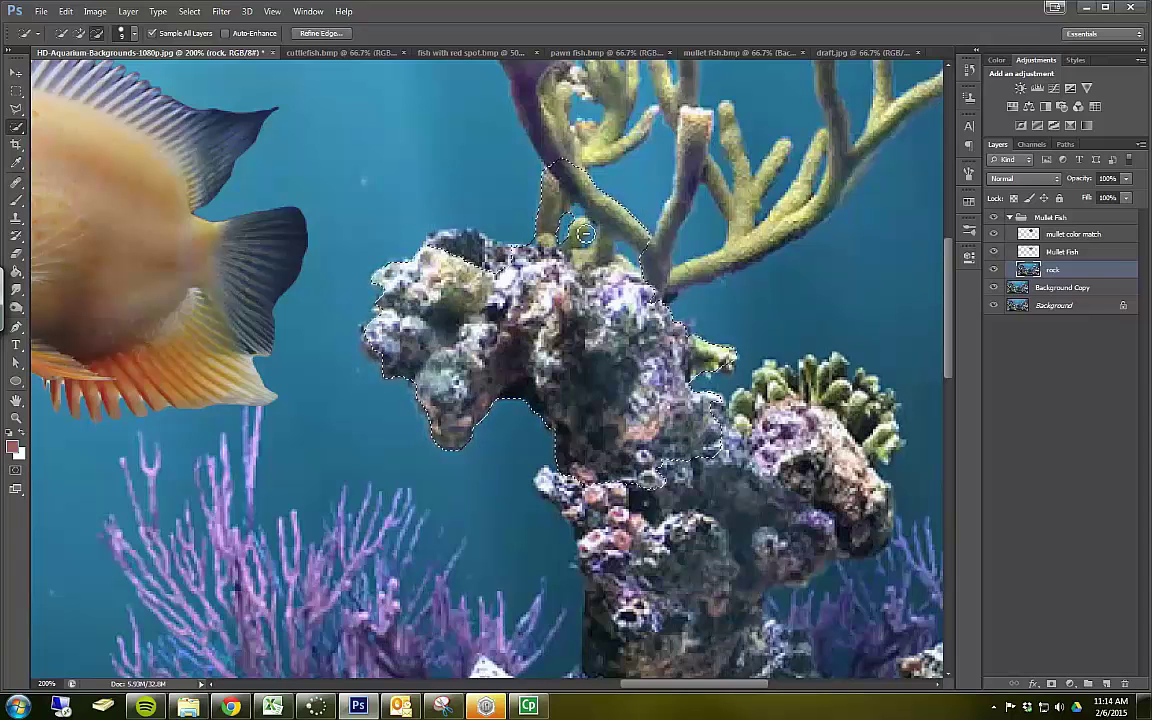
Step: Add the purple coral branch and the rock's top edge to the selection
key(alt)
scroll(540, 175, up, 1)
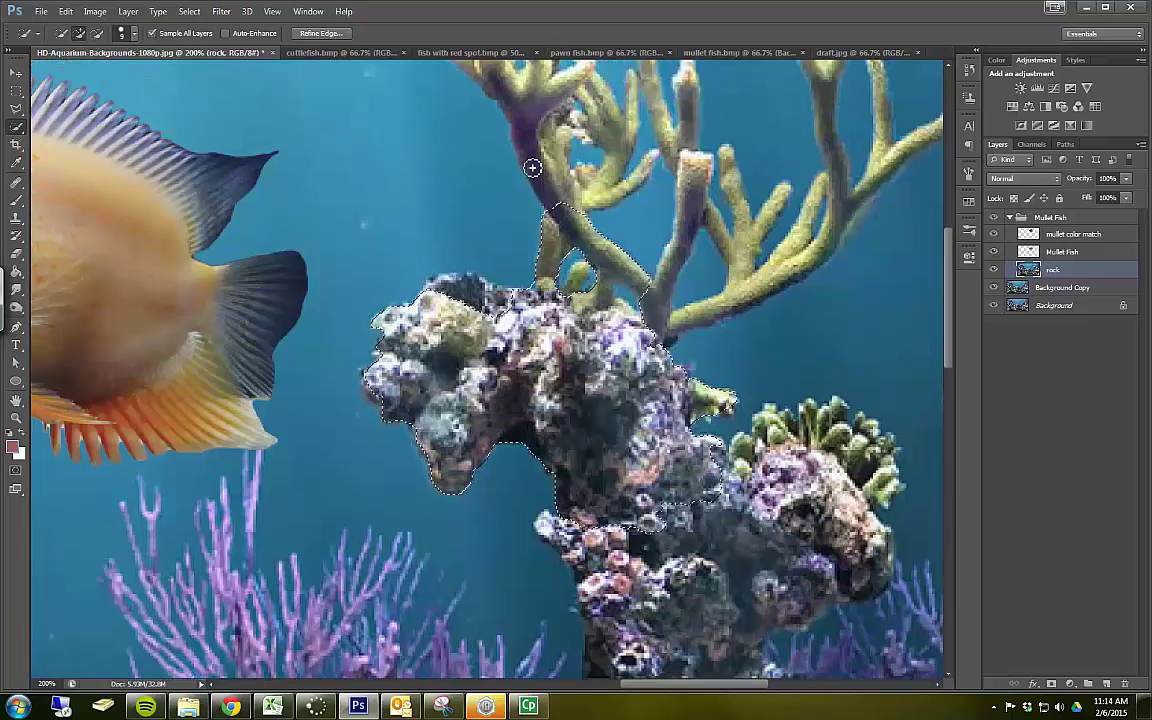
scroll(538, 152, up, 1)
click(541, 160)
drag(541, 160, 522, 154)
scroll(522, 153, down, 2)
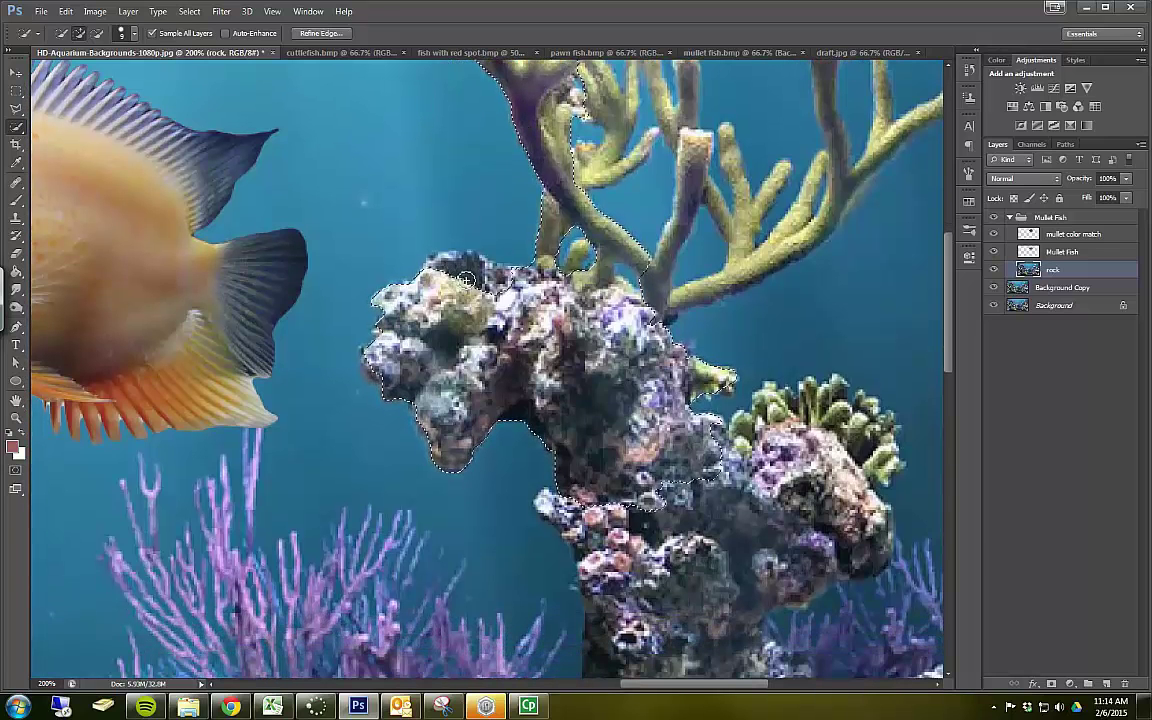
click(460, 265)
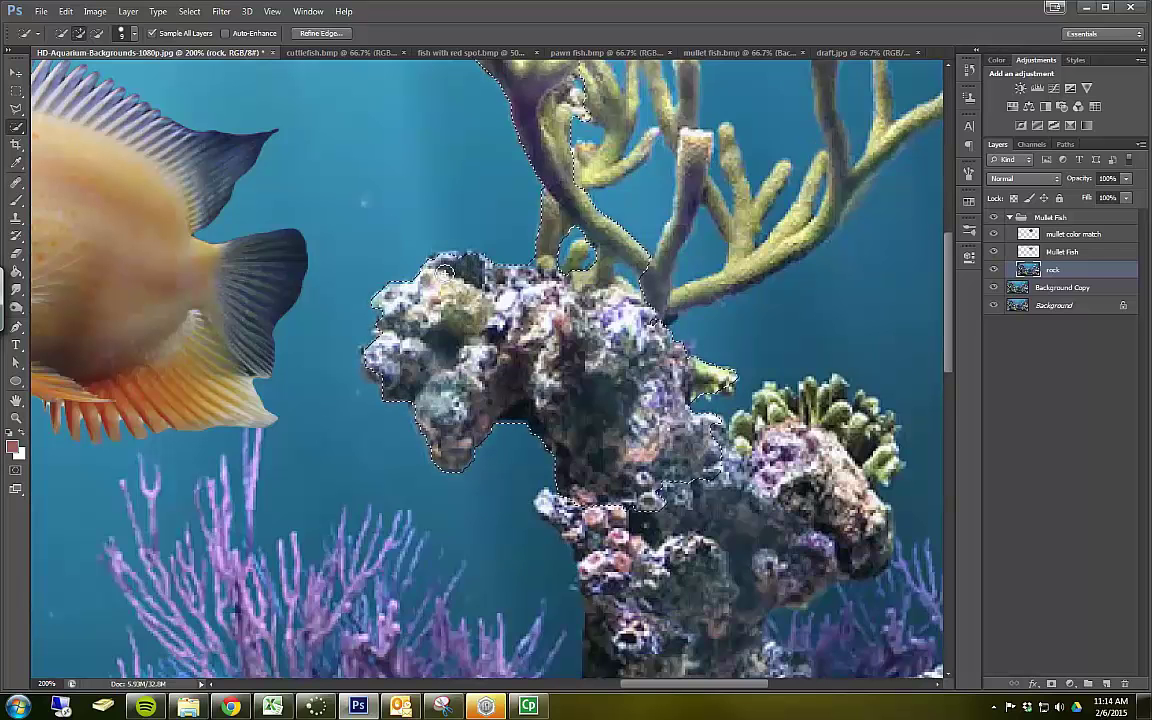
scroll(353, 239, up, 3)
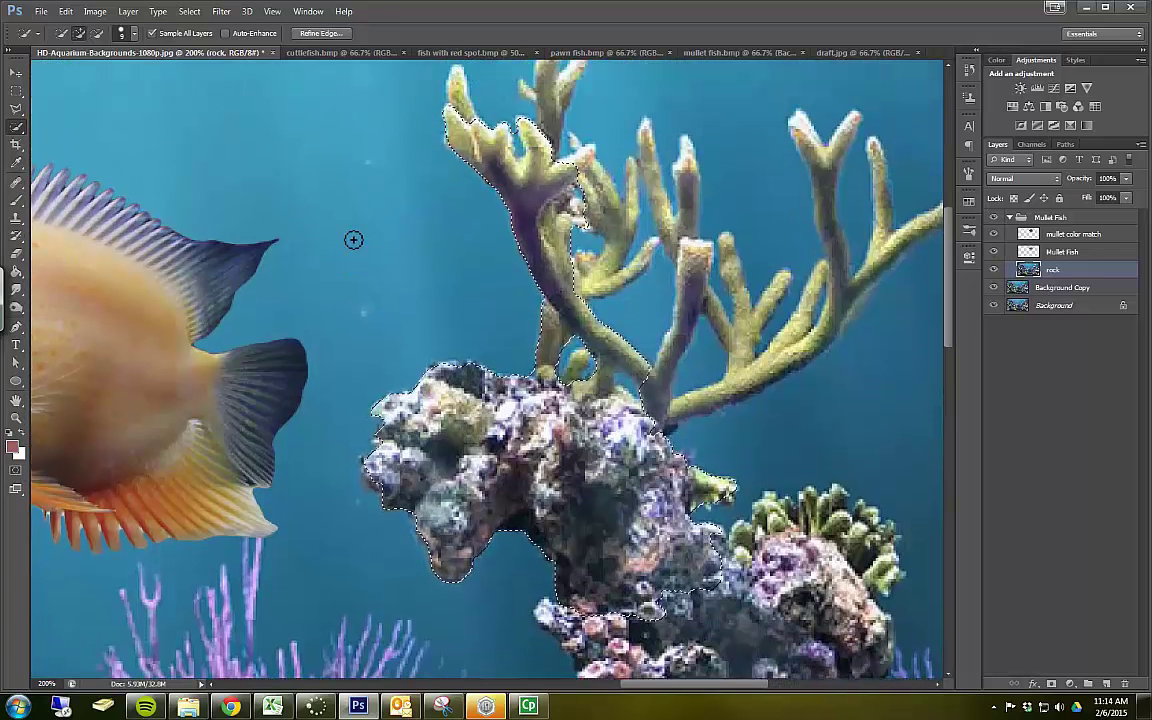
Step: Refine the rock selection's edges with Smooth 26 and output it to a new layer, rock copy
click(320, 34)
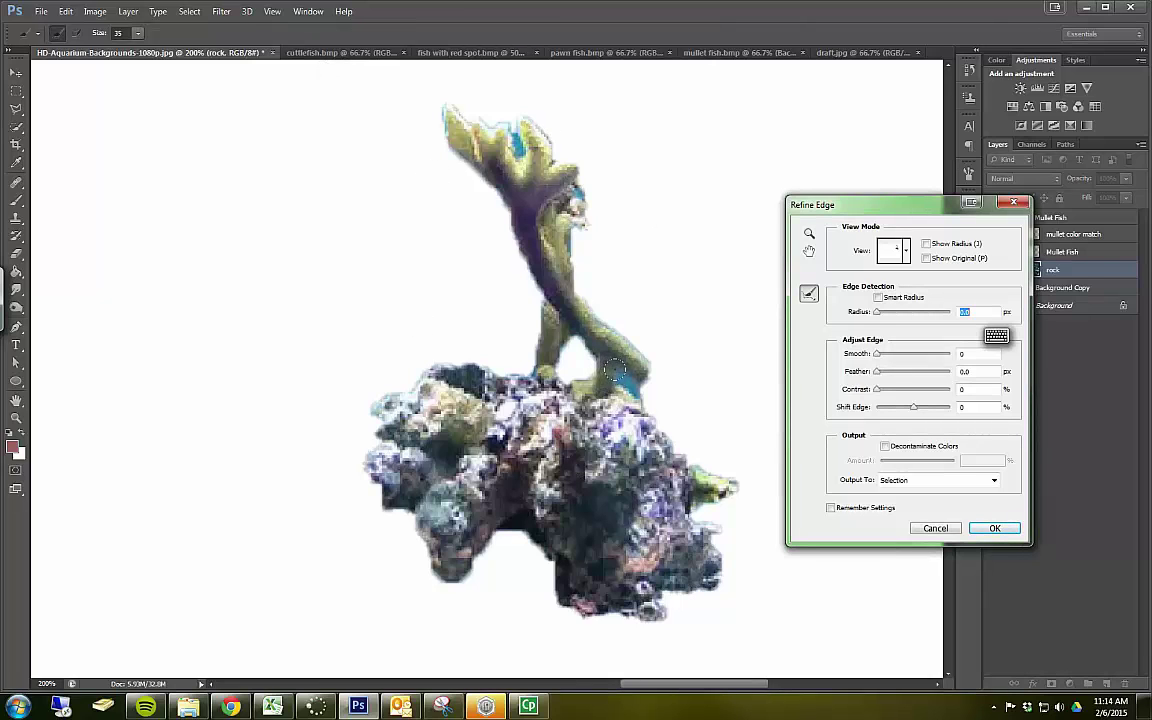
drag(875, 356, 895, 394)
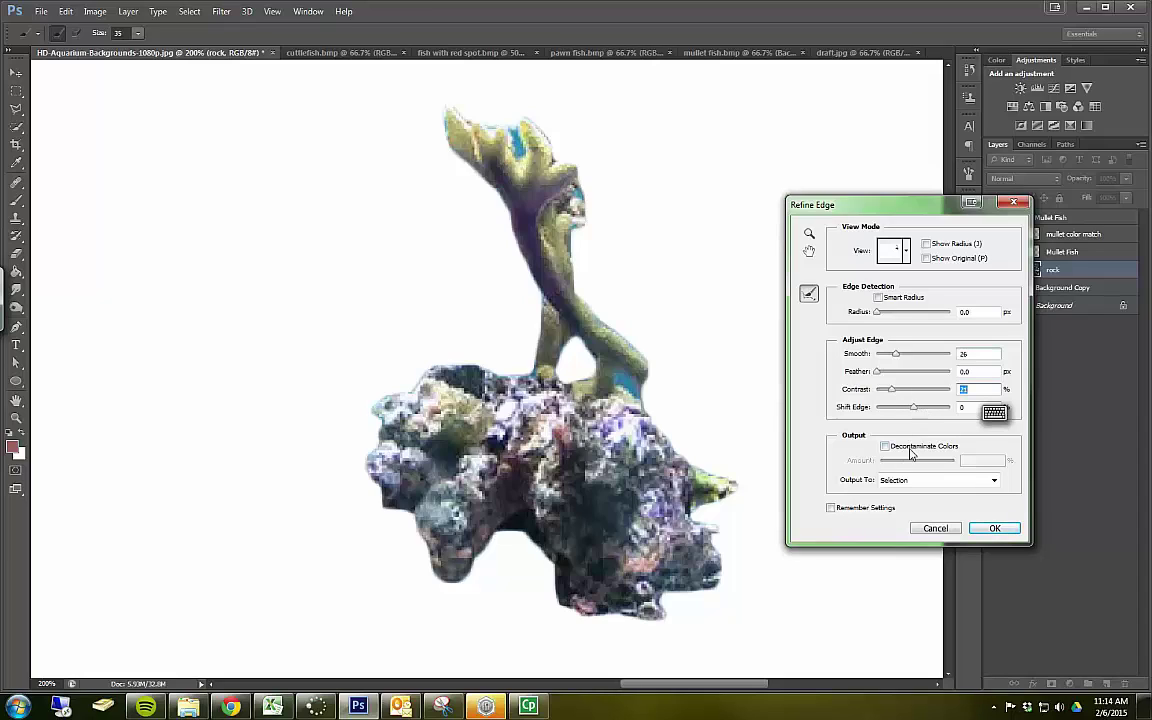
click(975, 482)
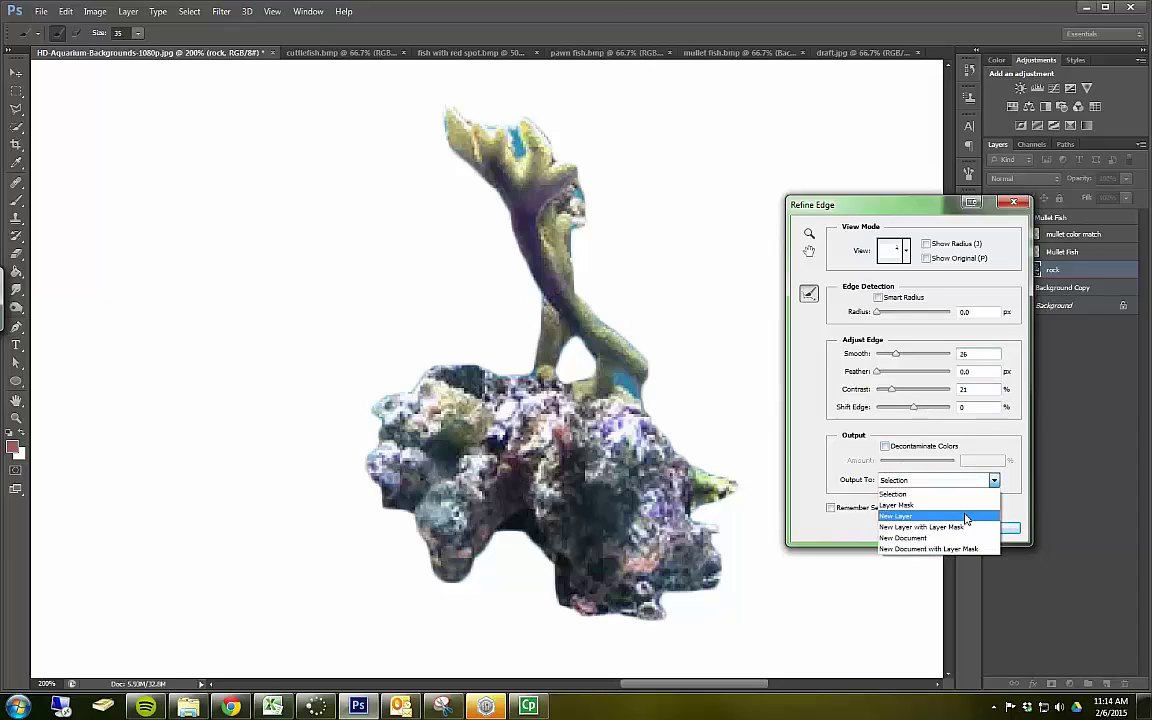
click(966, 521)
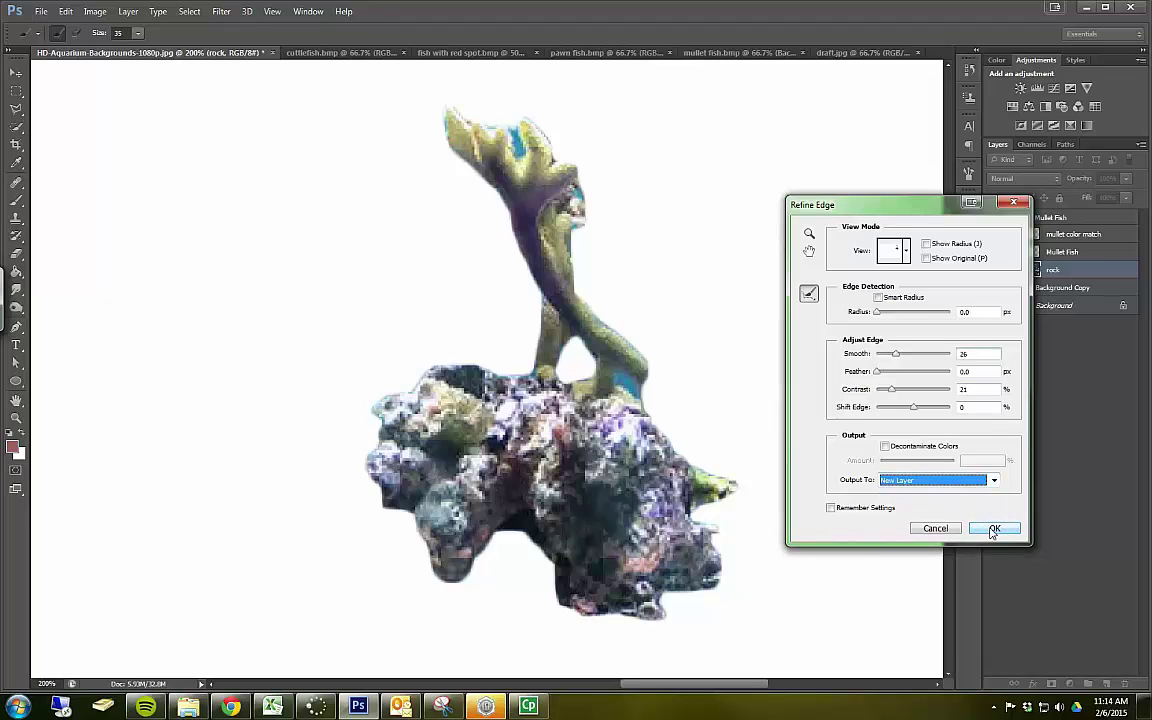
click(993, 529)
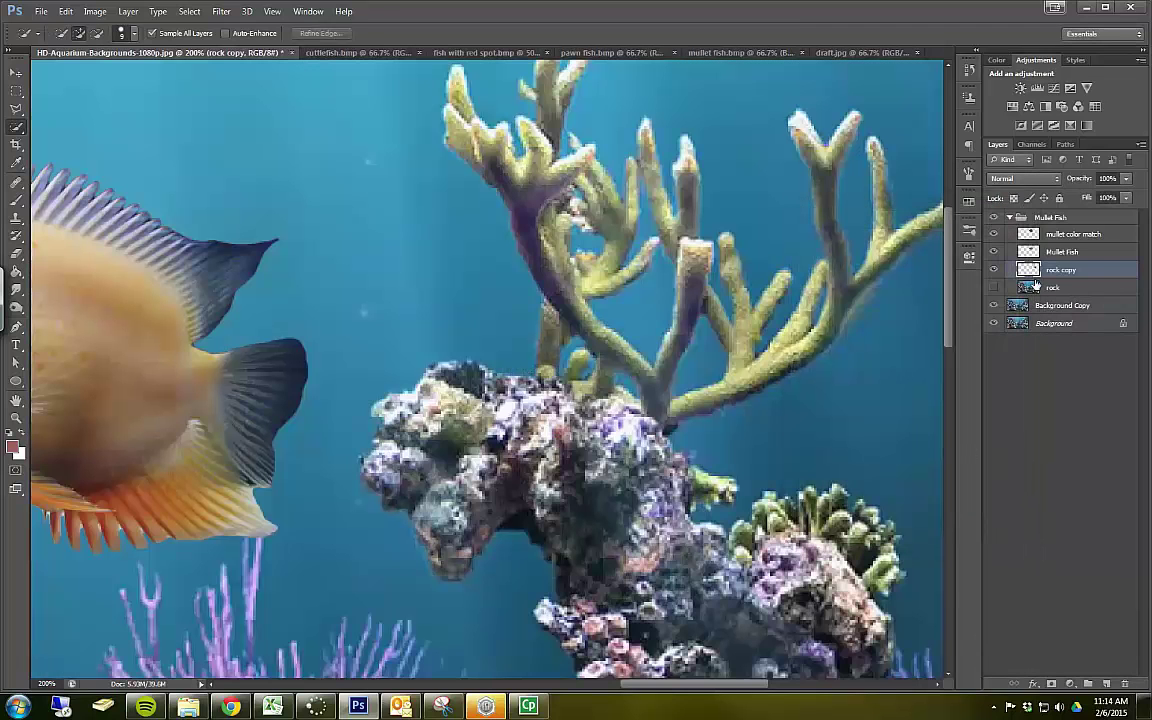
Step: Hide the other layers to inspect rock copy alone, then show the background and orange fish again
click(993, 251)
click(993, 233)
click(993, 305)
click(993, 323)
key(ctrl+minus)
key(ctrl+minus)
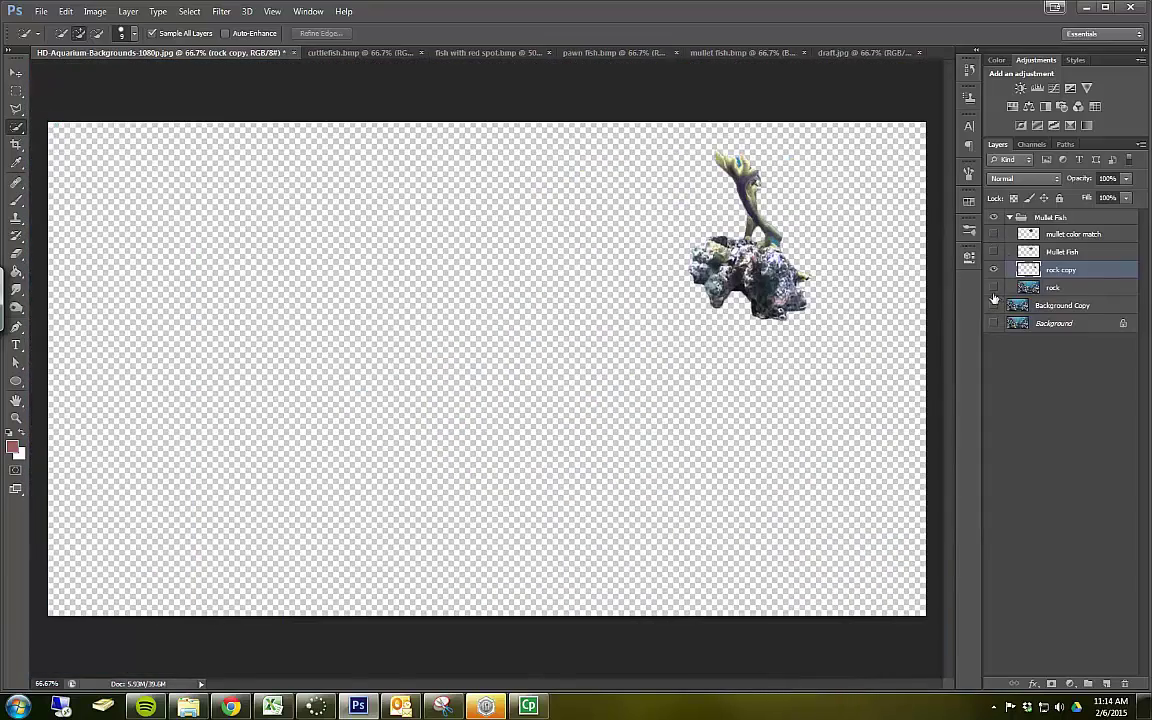
click(994, 288)
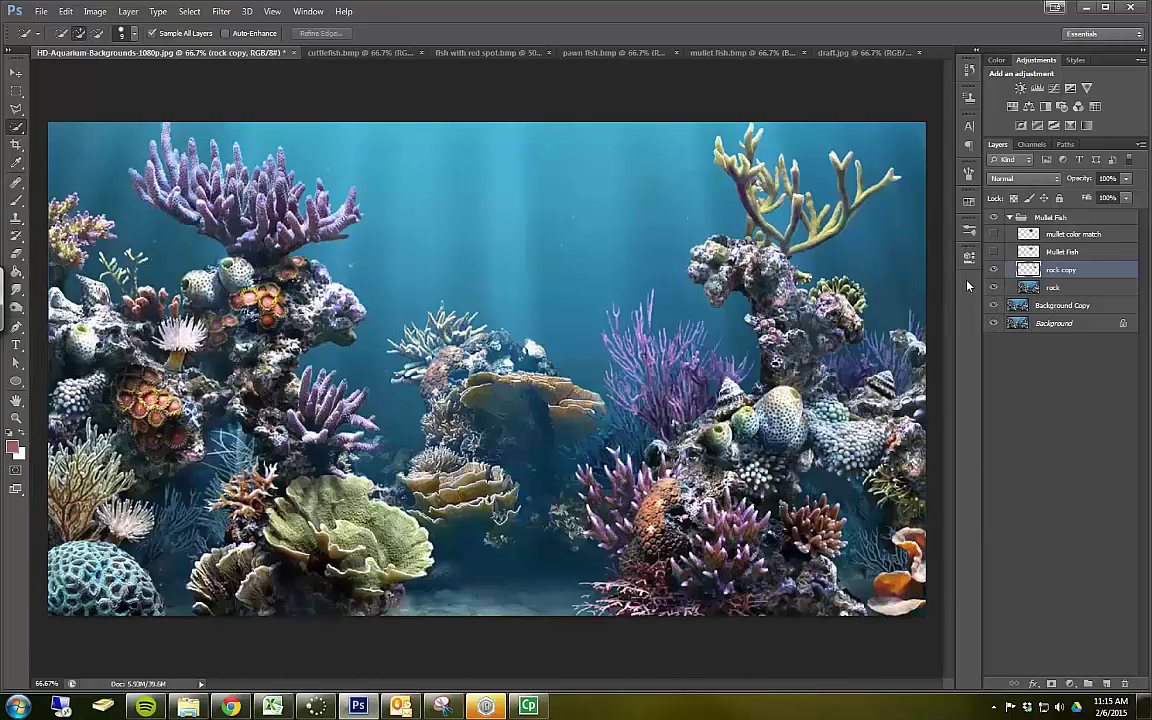
click(993, 252)
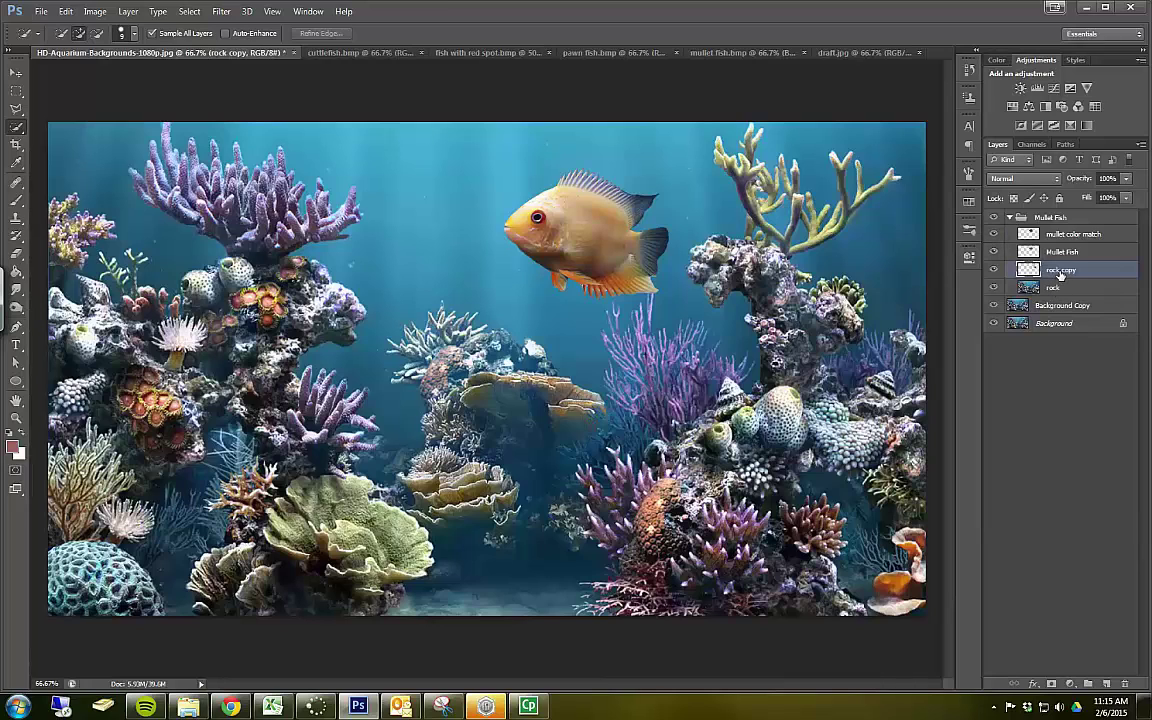
Step: Move rock copy above the fish layers and select both mullet layers
drag(1060, 275, 1067, 234)
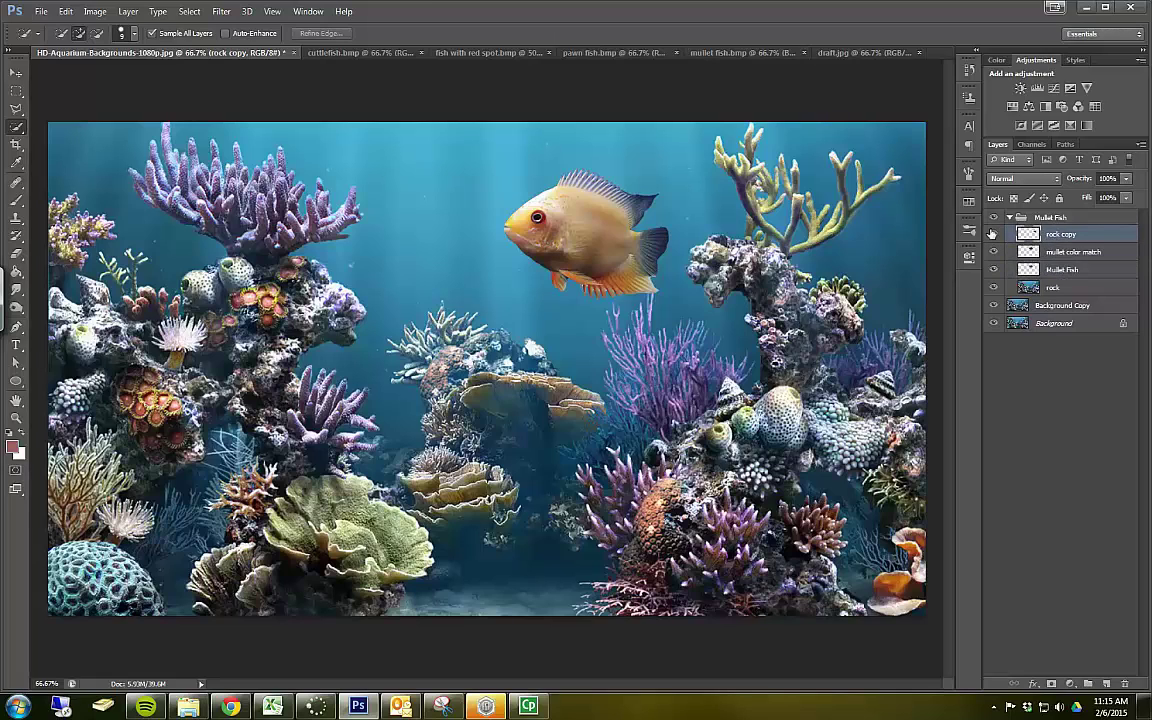
click(1071, 253)
shift+click(1064, 270)
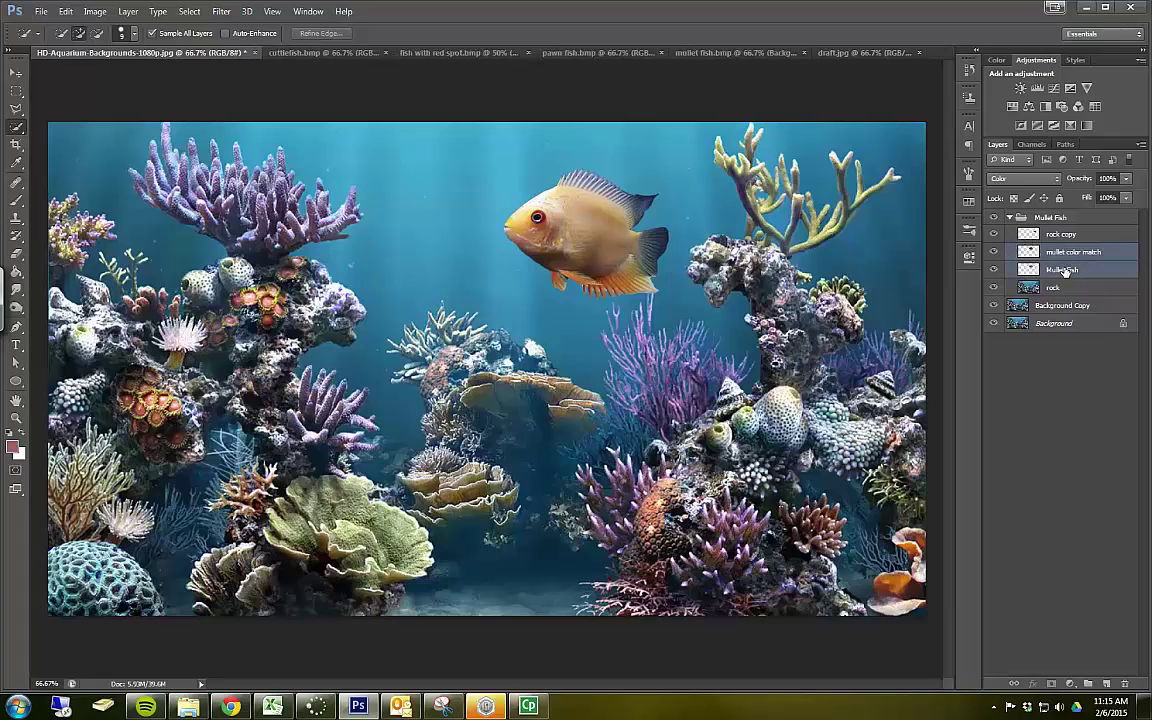
Step: Transform both fish layers rightward so the mullet sits behind the rock, and commit
key(ctrl+t)
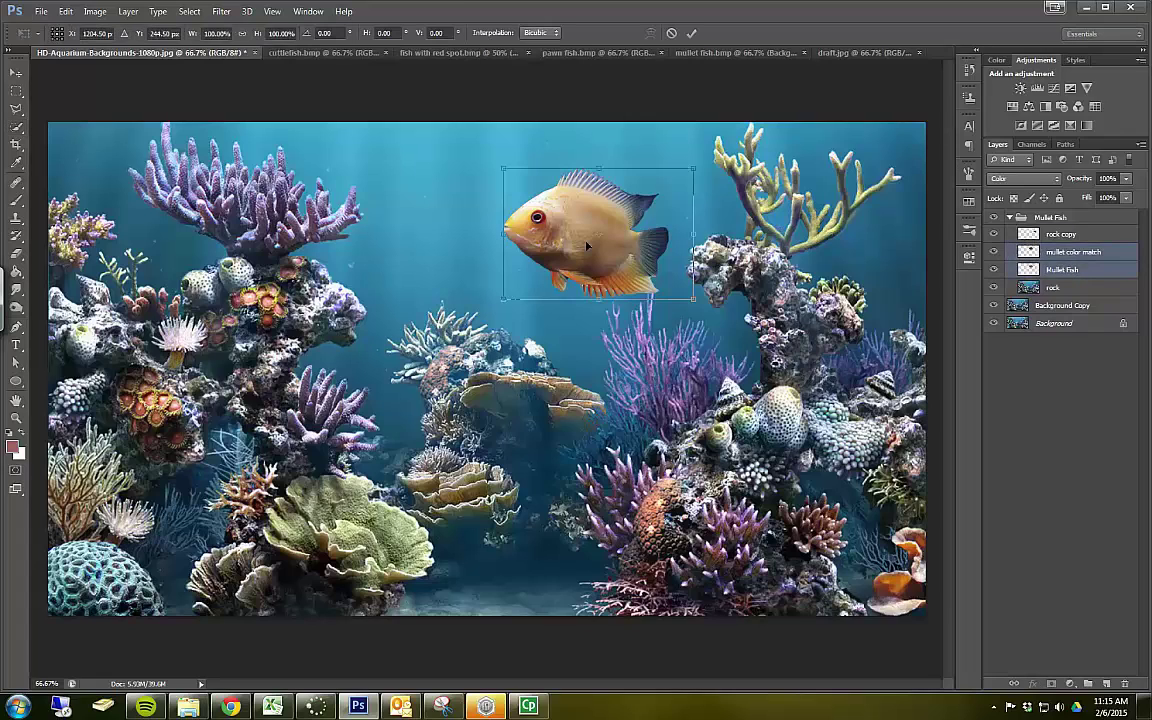
drag(594, 238, 698, 227)
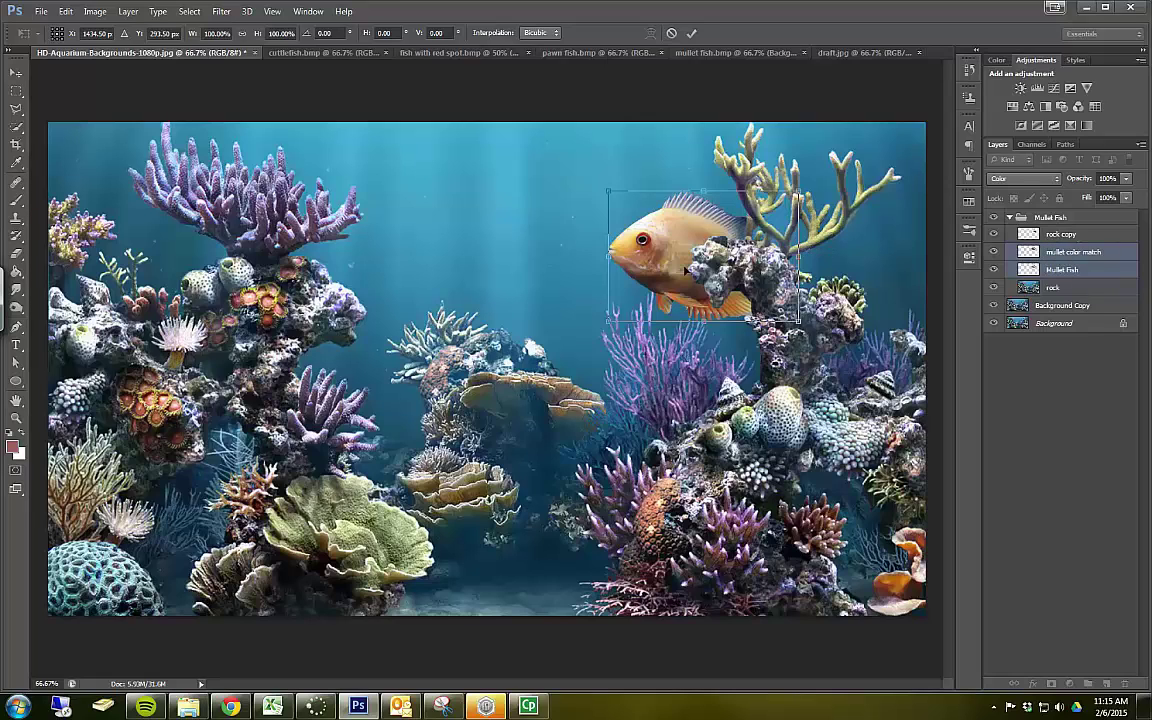
key(Return)
key(w)
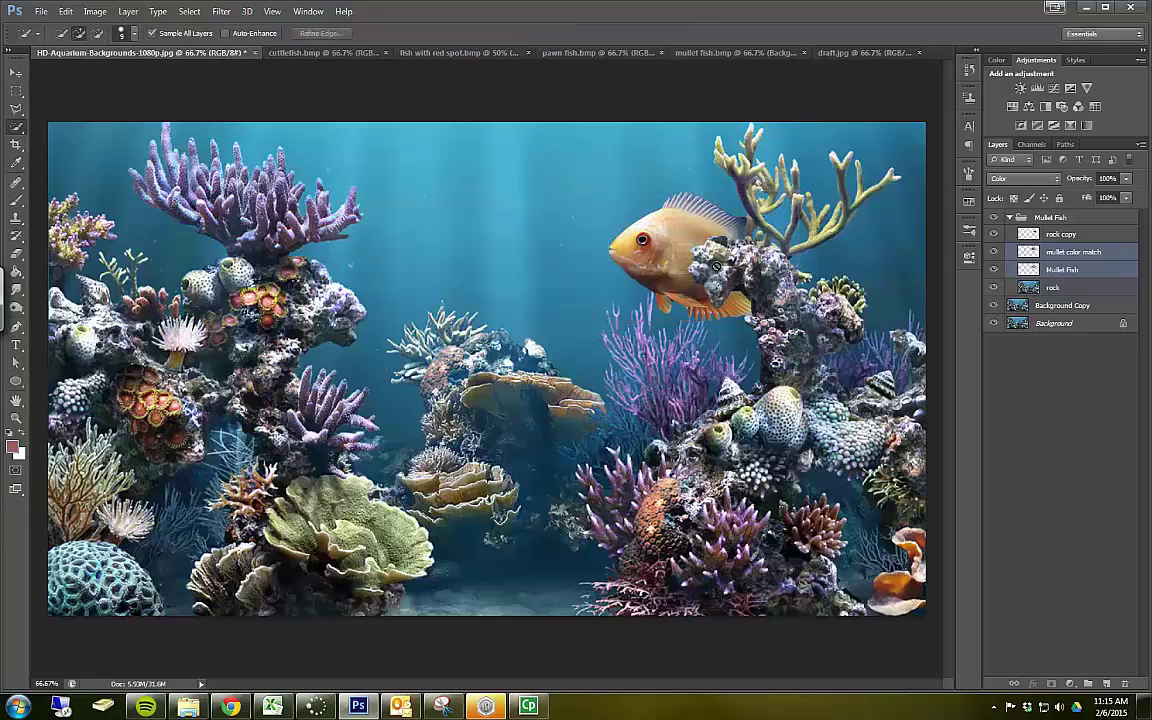
Step: Reselect both fish layers and nudge them further right behind the rock
drag(1088, 236, 1056, 243)
click(1059, 253)
shift+click(1060, 270)
key(ctrl+t)
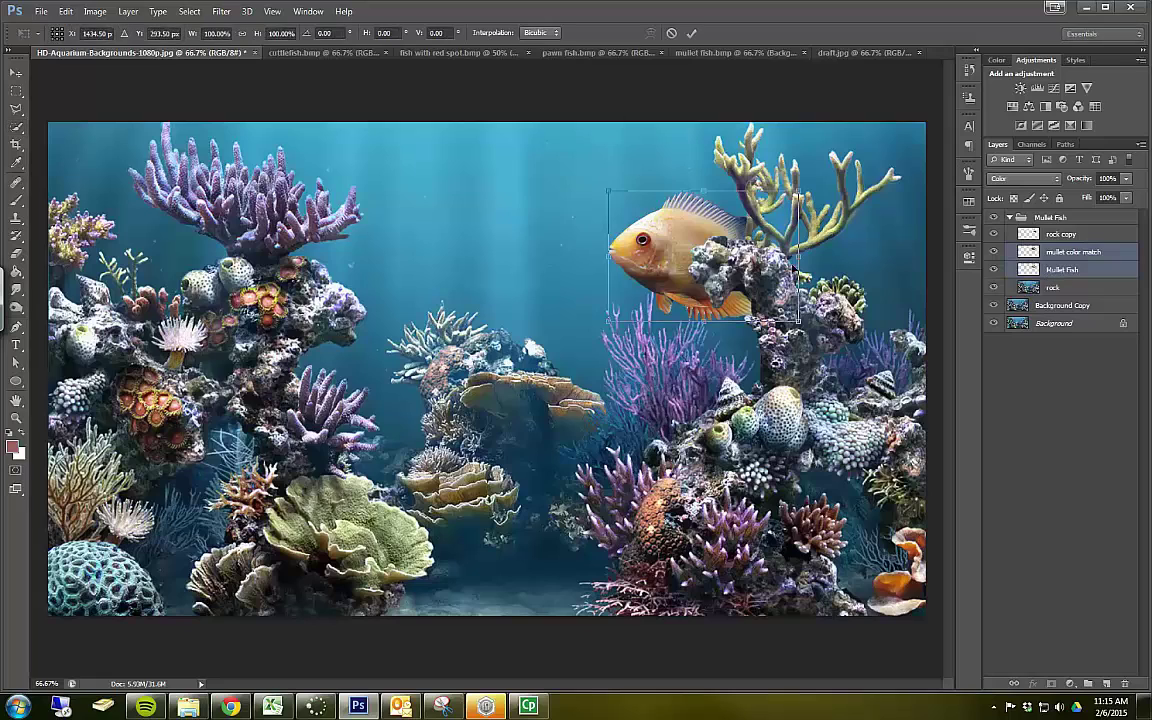
drag(680, 199, 716, 201)
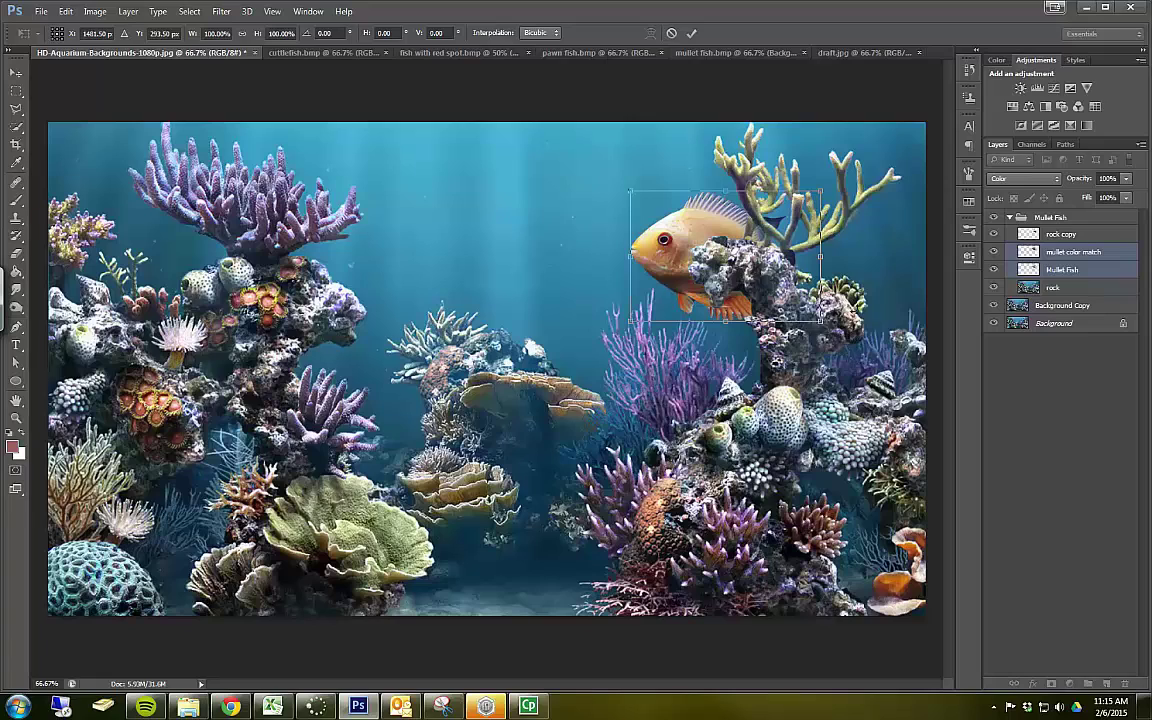